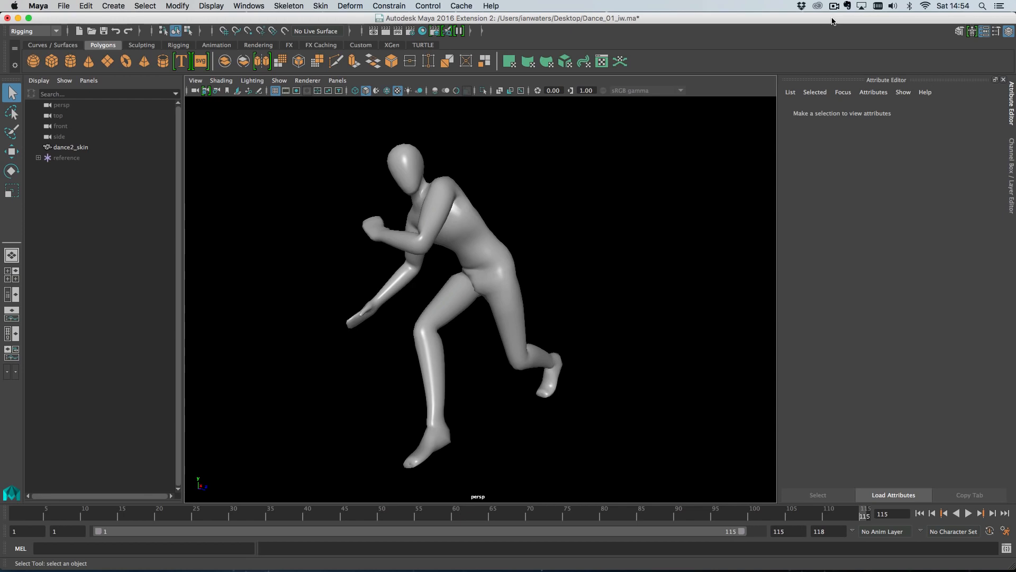
Play back the dancer's animation and return the timeline to frame 115.
key(alt+v)
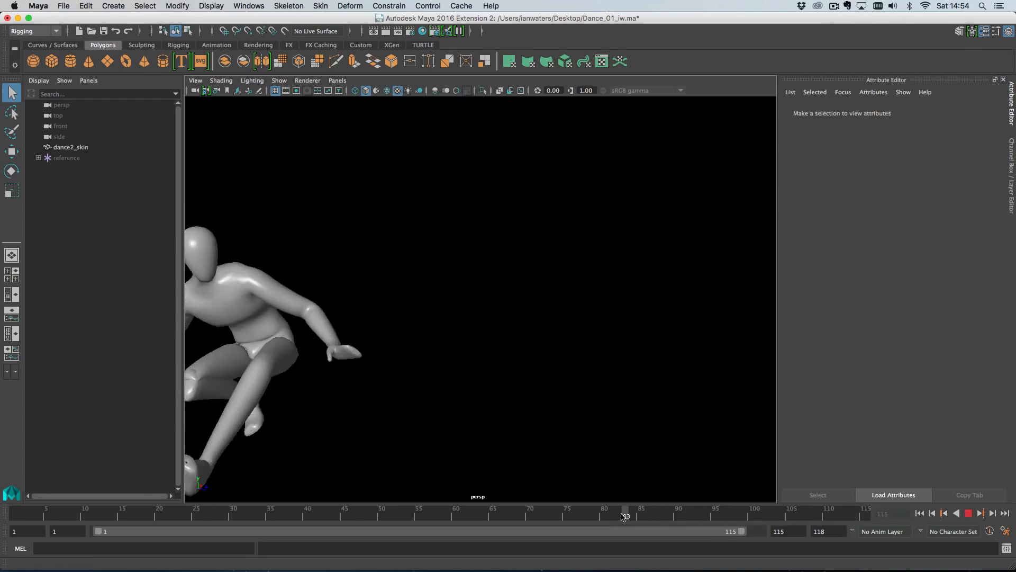
mouse_move(900, 522)
mouse_down()
mouse_move(626, 514)
mouse_move(860, 519)
mouse_move(659, 522)
mouse_move(885, 530)
mouse_move(741, 518)
mouse_move(882, 521)
mouse_move(760, 520)
mouse_move(865, 521)
mouse_up()
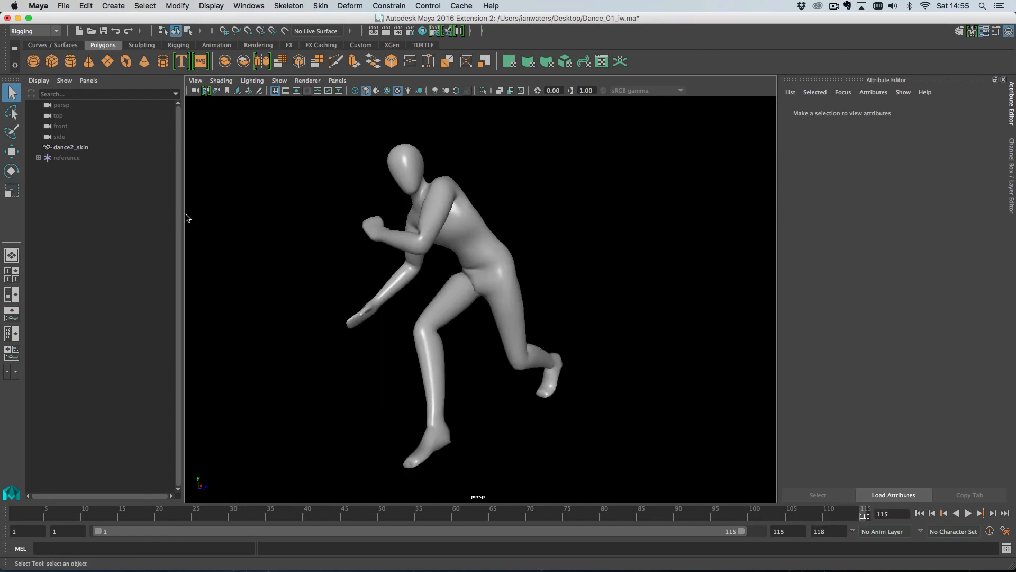
Create a polygon cube at the origin and build a MASH network from it.
alt+middle_drag(350, 284, 446, 283)
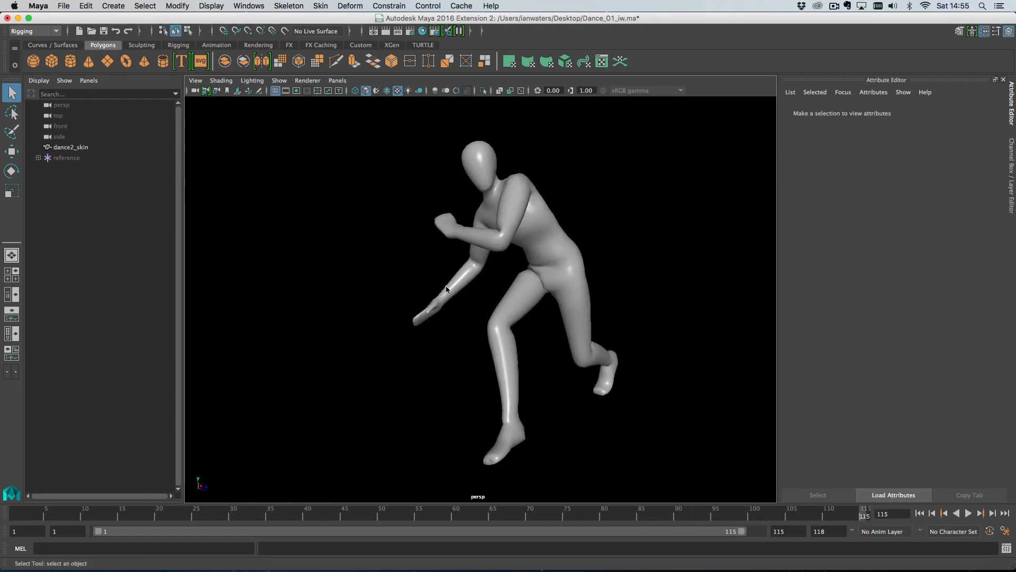
alt+right_drag(445, 283, 384, 275)
alt+middle_drag(384, 275, 471, 256)
alt+middle_drag(369, 255, 412, 269)
alt+right_drag(412, 269, 354, 246)
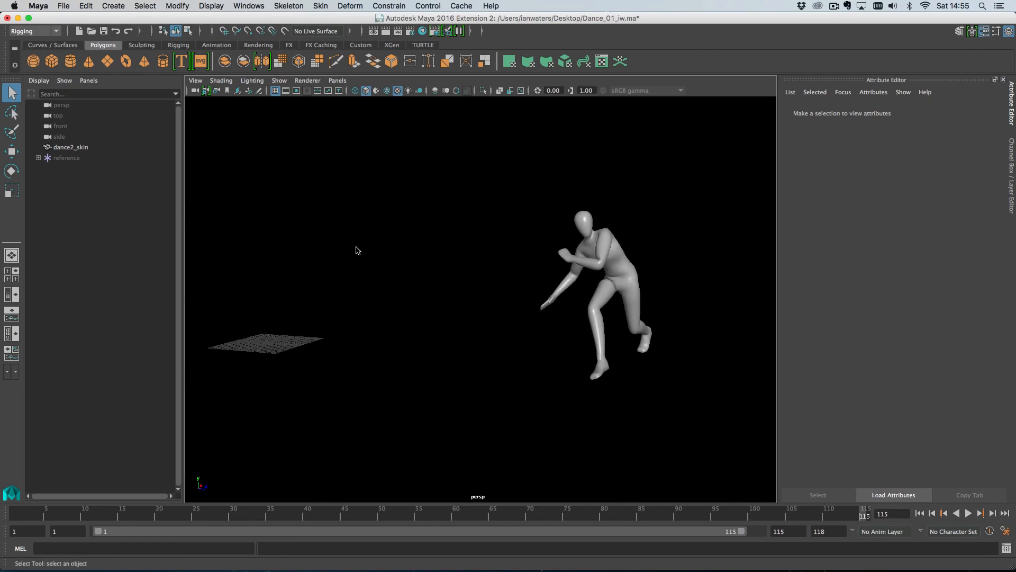
alt+drag(354, 246, 352, 251)
click(52, 60)
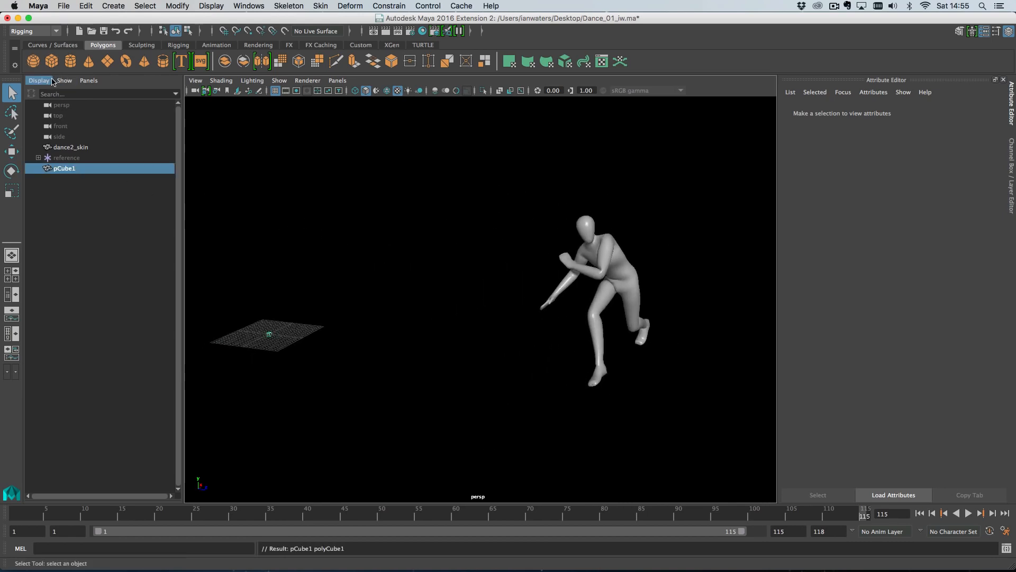
click(113, 6)
mouse_move(169, 250)
click(273, 254)
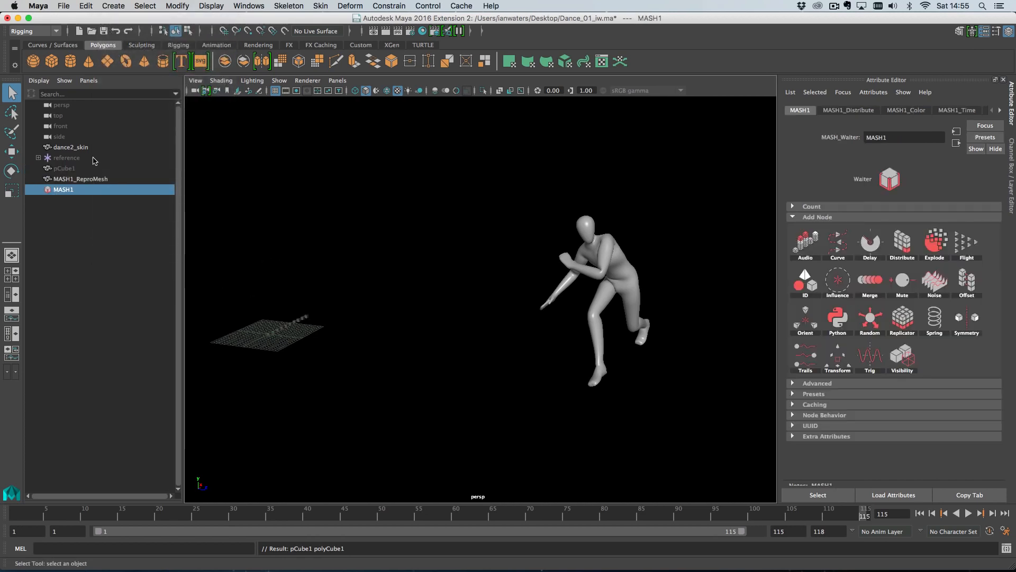
Assign a new Surface Shader to pCube1 and set its Out Color to cyan.
click(81, 169)
right_drag(485, 291, 420, 311)
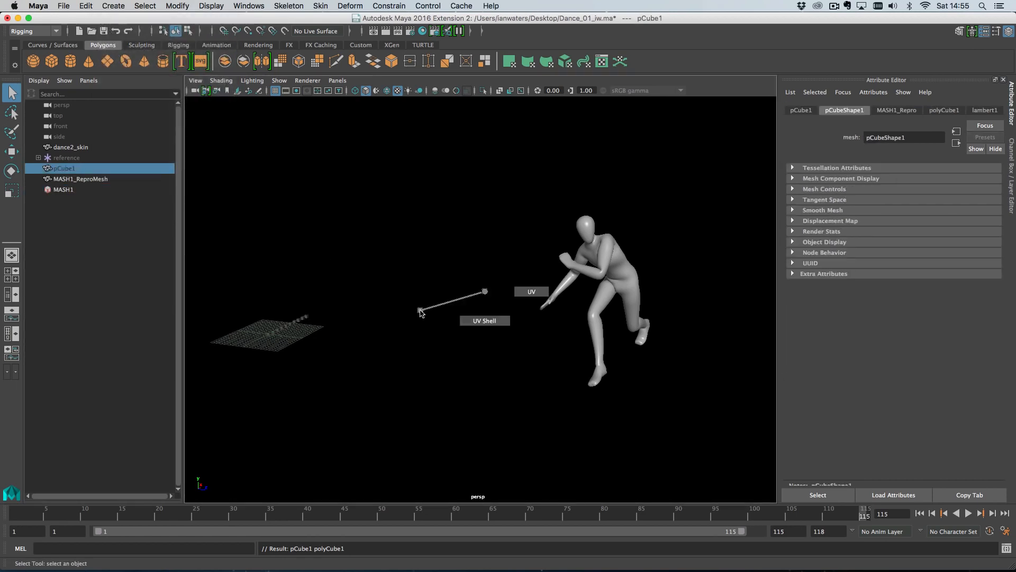
click(420, 311)
click(74, 169)
right_drag(406, 266, 476, 541)
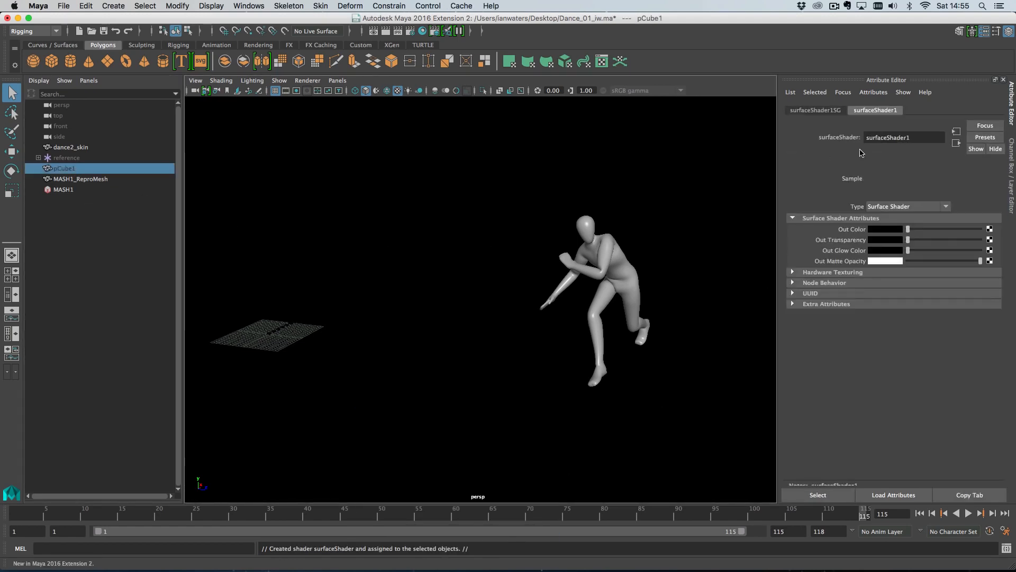
click(886, 230)
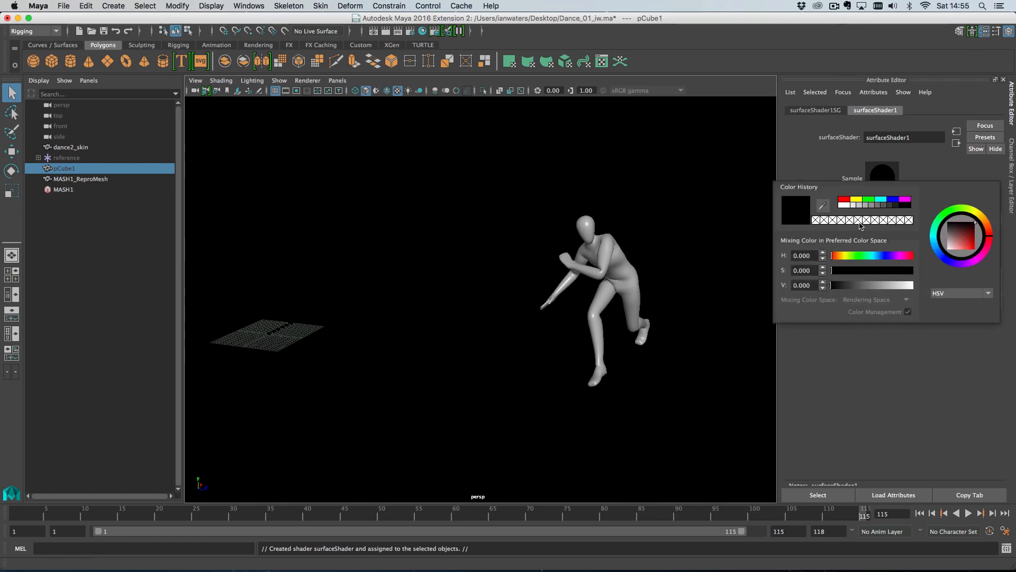
click(884, 201)
drag(887, 255, 872, 257)
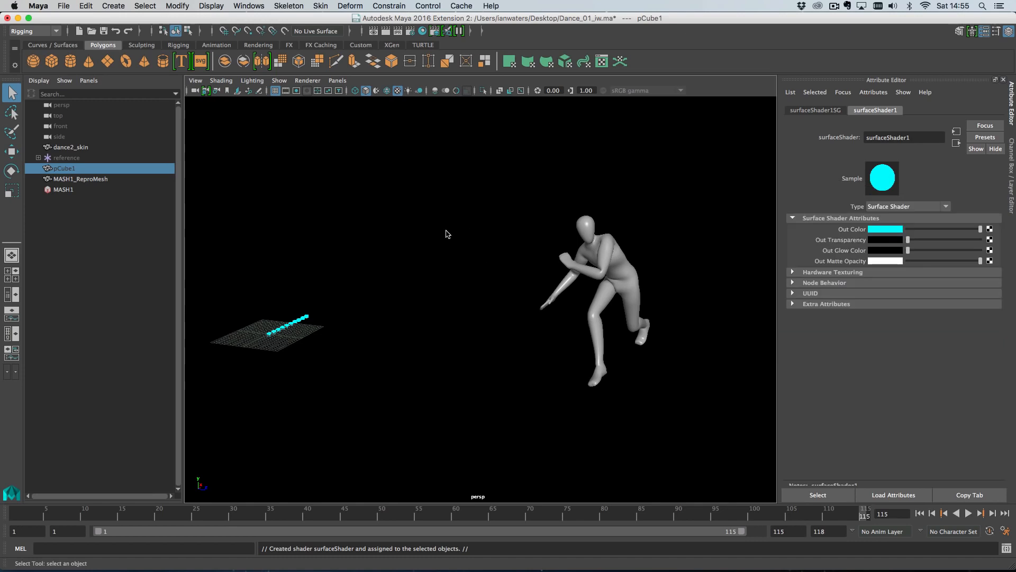
Scale pCube1 down uniformly to about 0.8.
click(81, 168)
key(r)
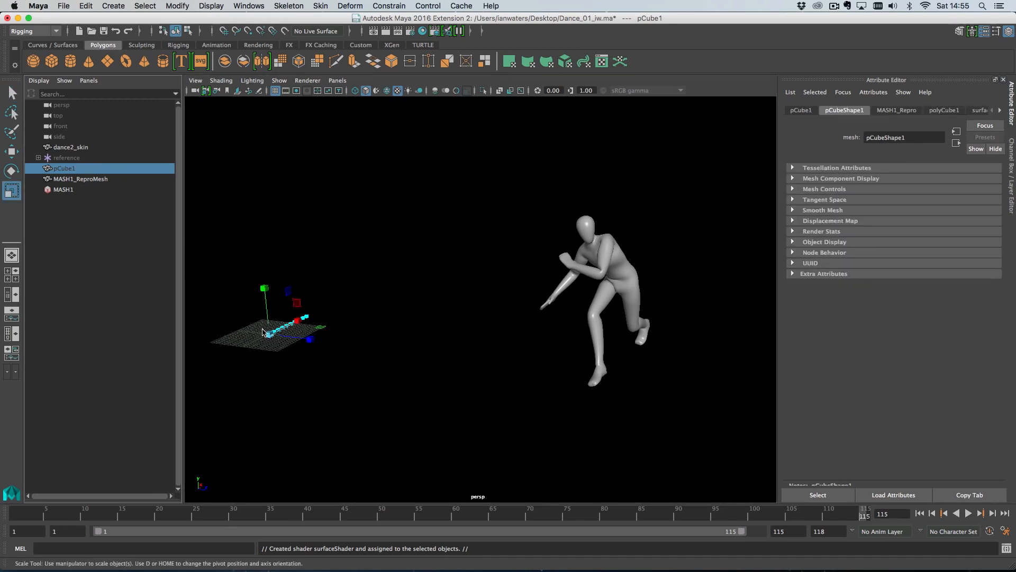
drag(261, 340, 245, 308)
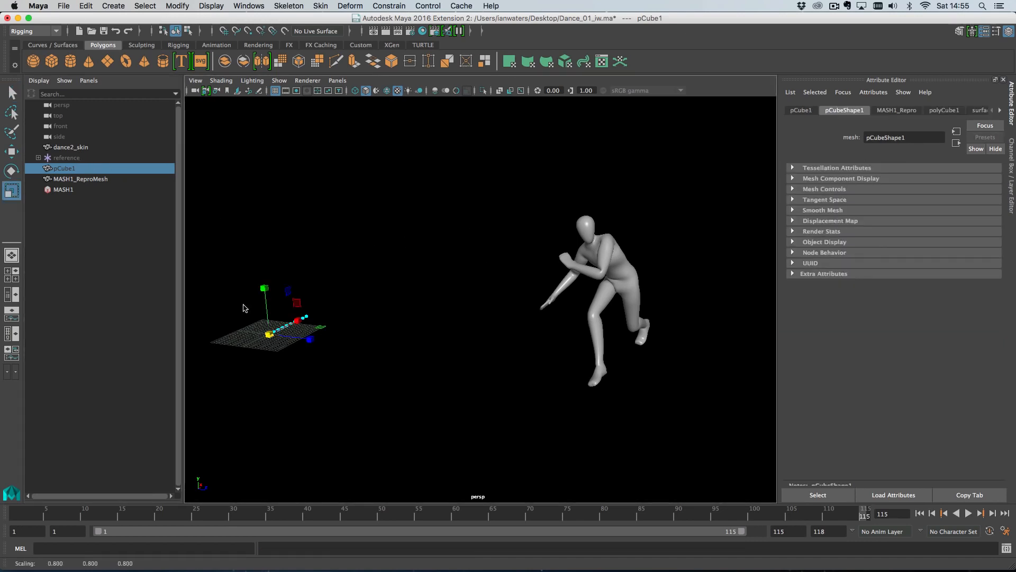
Connect dance2_skin as the Input Mesh in the Mesh Settings of MASH1's Distribute node.
click(64, 188)
click(840, 114)
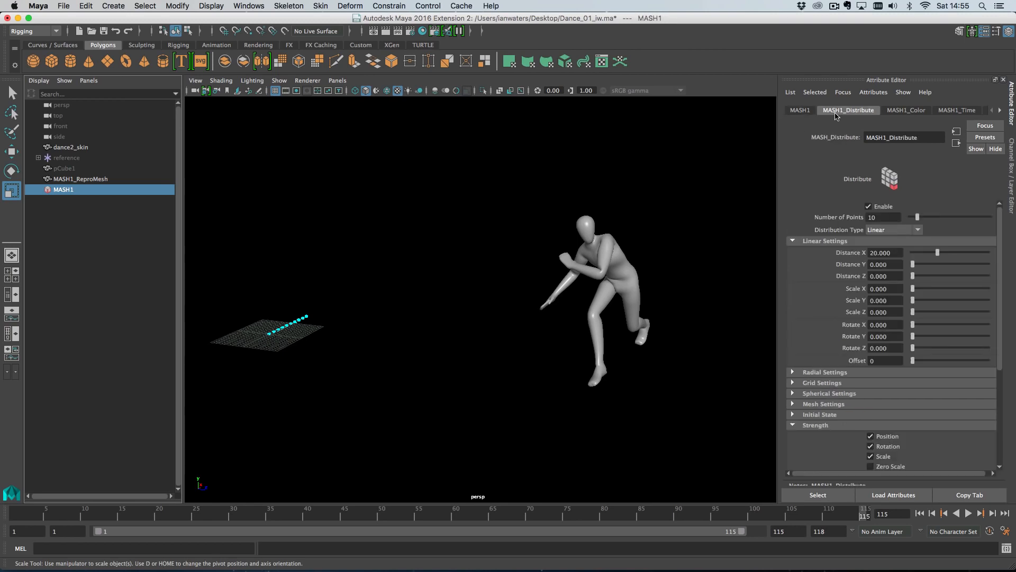
click(815, 405)
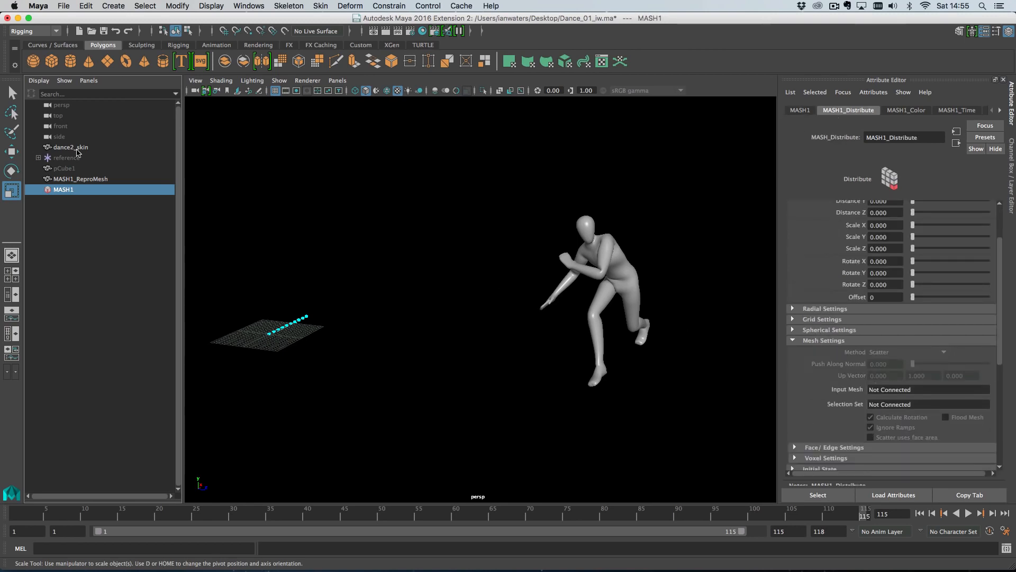
middle_drag(77, 152, 911, 391)
key(f)
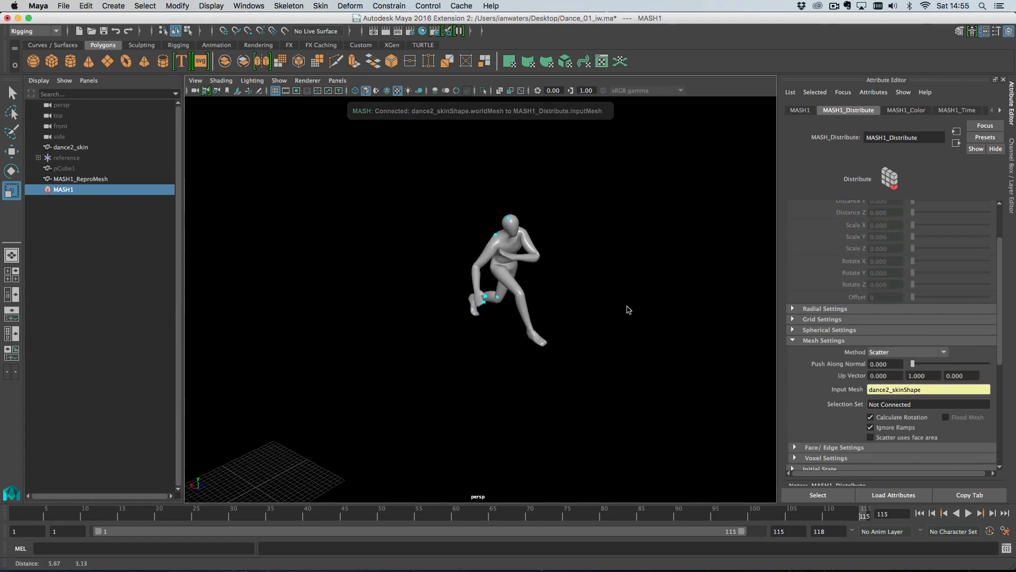
Raise the Distribute node's Number of Points to 3420, with the Linear Settings collapsed.
scroll(842, 251, up, 3)
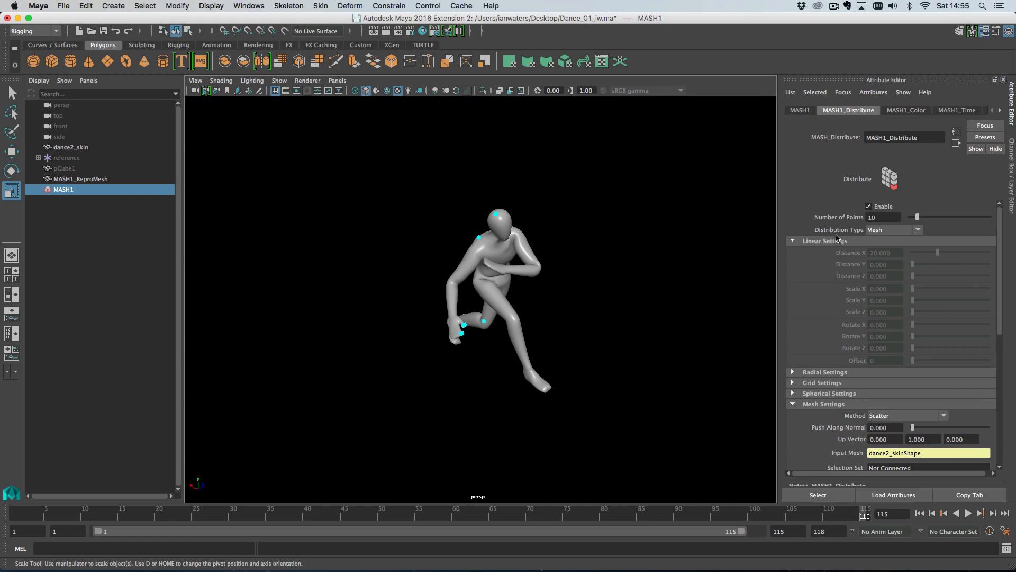
click(825, 241)
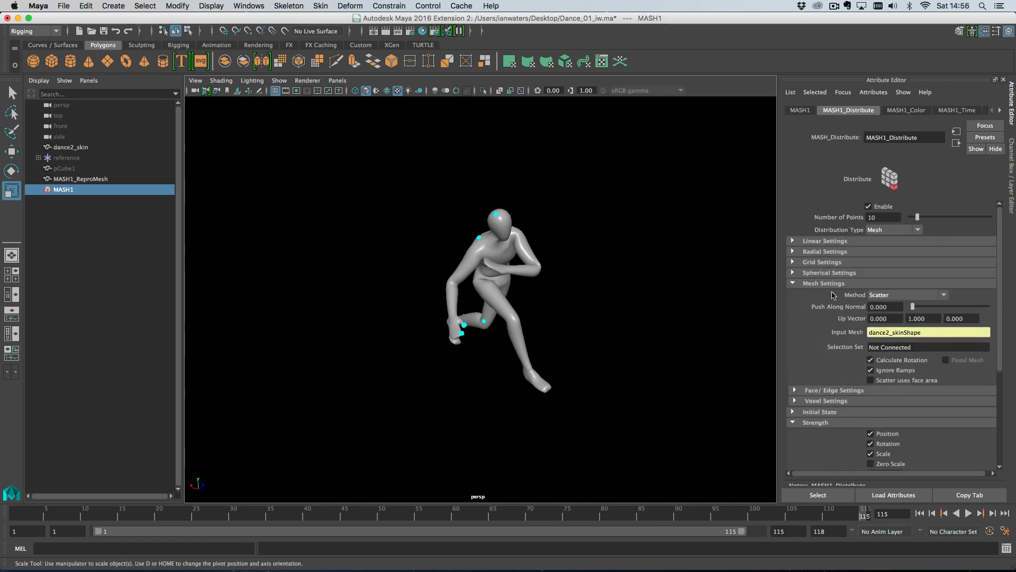
alt+right_drag(577, 327, 619, 331)
alt+middle_drag(619, 330, 621, 348)
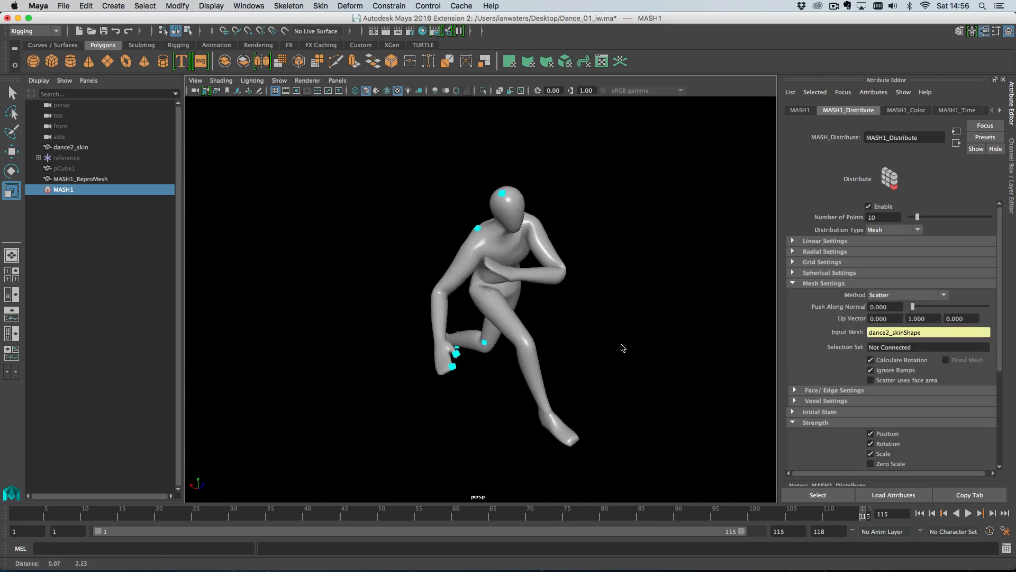
alt+drag(622, 347, 653, 346)
ctrl+drag(873, 218, 987, 219)
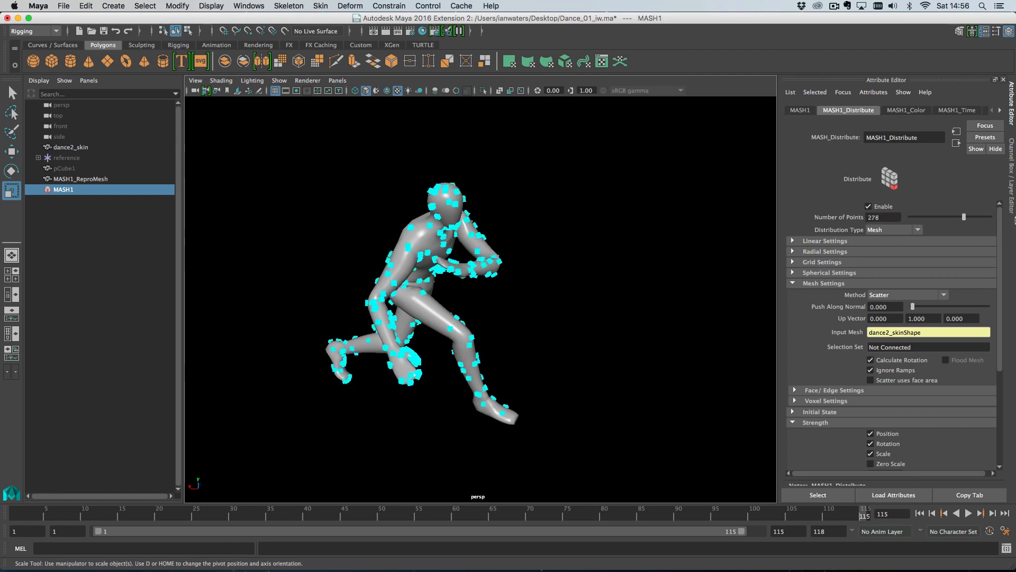
ctrl+drag(887, 220, 905, 223)
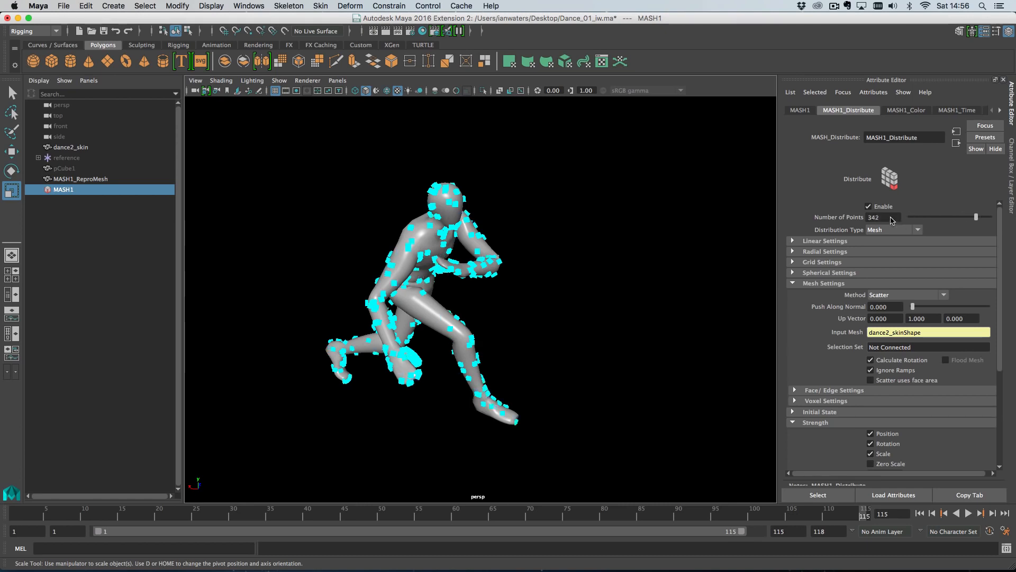
key(Return)
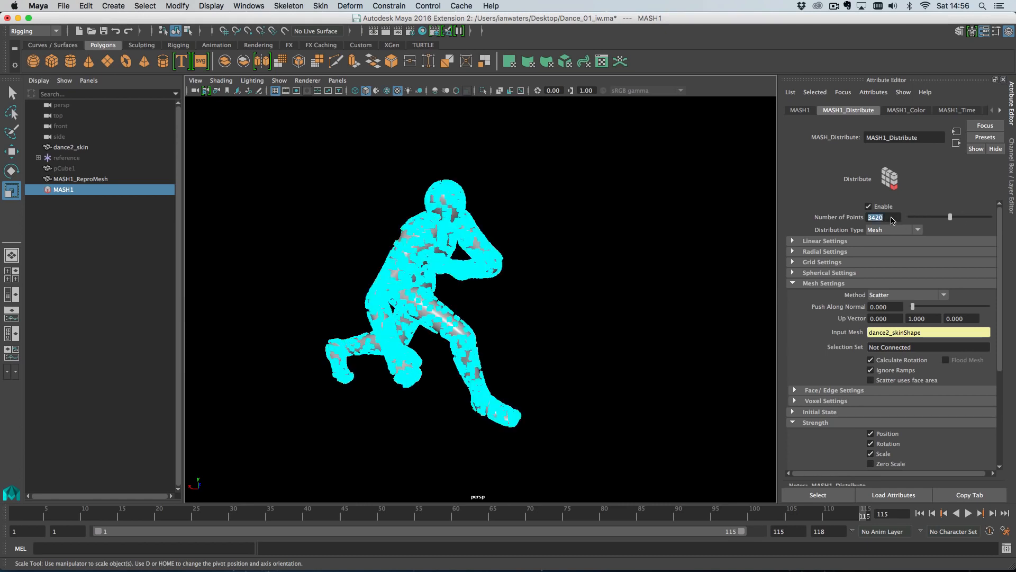
Try a Number of Points of 34200 in the Distribute node and return it to 3420.
text(0)
key(Return)
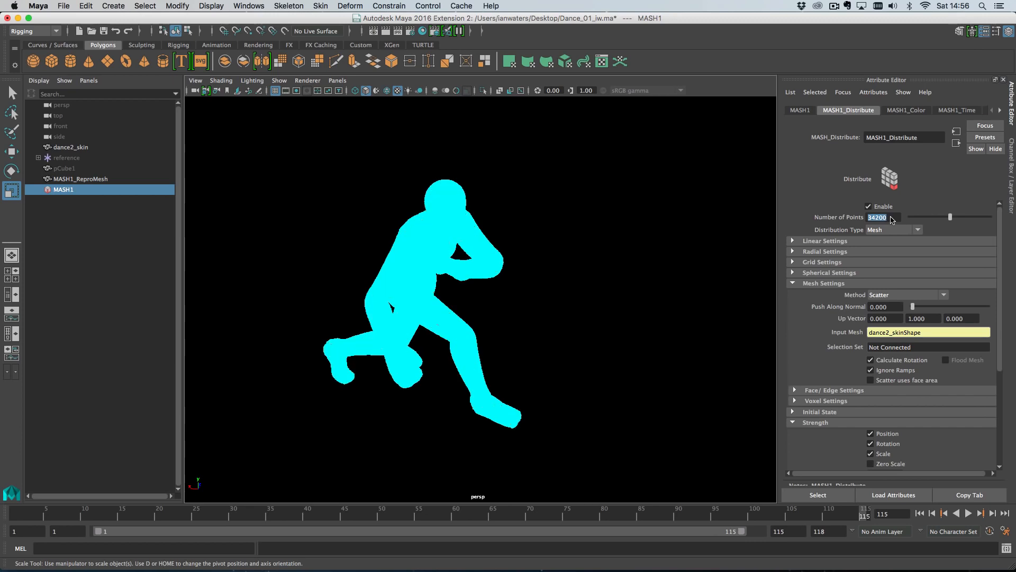
click(891, 217)
key(BackSpace)
key(Return)
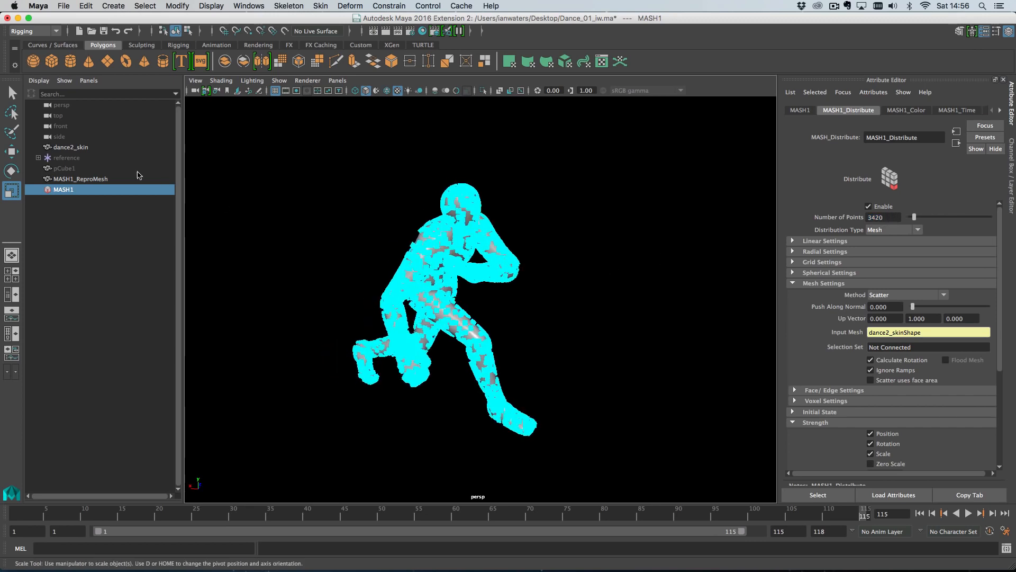
Scale pCube1 down further so the cubes scattered over the dancer become much smaller.
click(63, 168)
alt+drag(397, 290, 222, 288)
scroll(346, 317, down, 5)
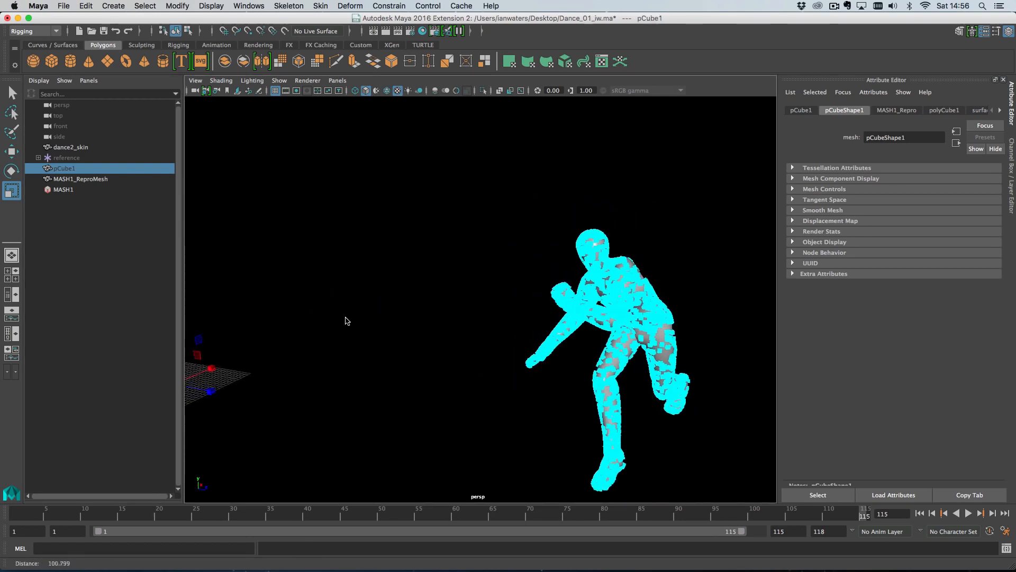
drag(200, 378, 176, 387)
alt+drag(472, 362, 541, 333)
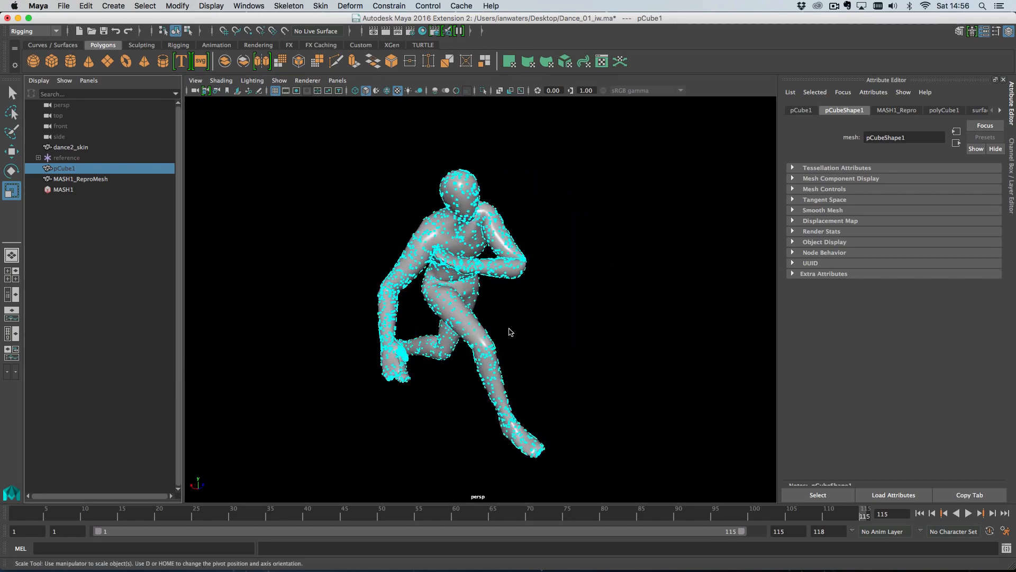
Hide the dancer's skin mesh so that only the scattered cubes are displayed.
alt+right_drag(509, 329, 554, 353)
alt+middle_drag(554, 353, 575, 354)
alt+right_drag(540, 352, 613, 376)
alt+drag(613, 380, 577, 377)
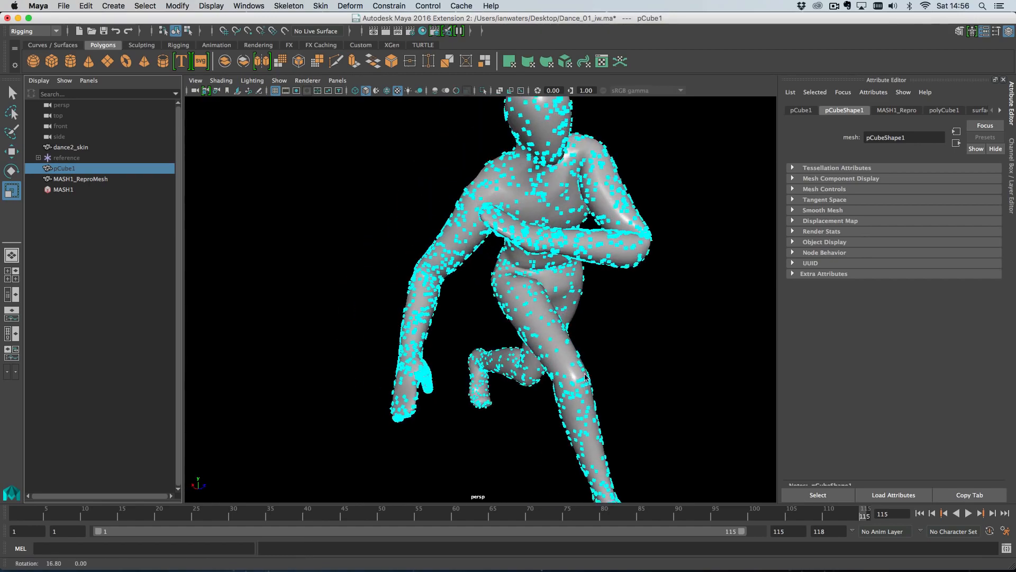
alt+middle_drag(576, 377, 528, 373)
alt+right_drag(528, 373, 570, 378)
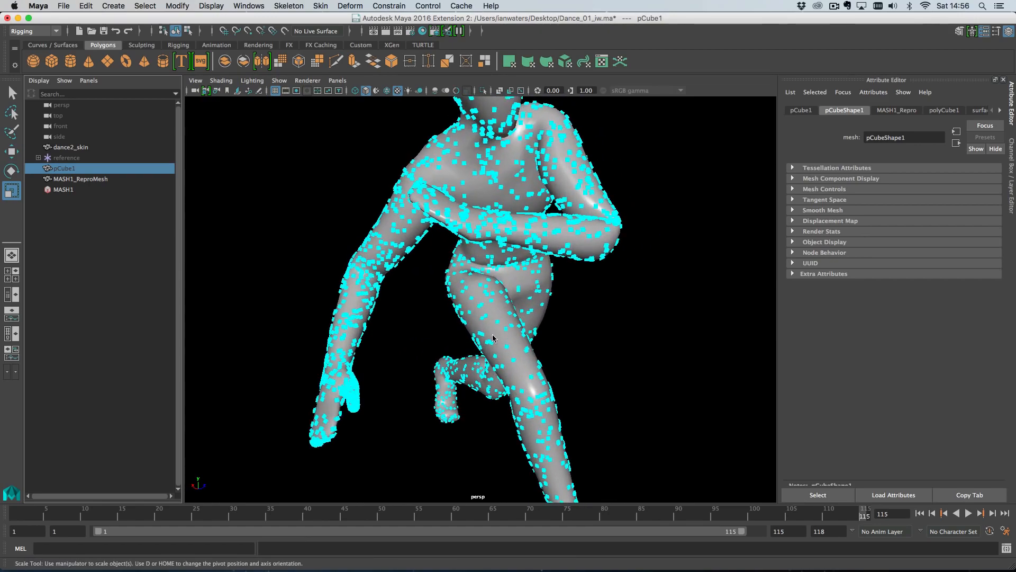
click(508, 334)
key(ctrl+h)
alt+drag(529, 334, 603, 280)
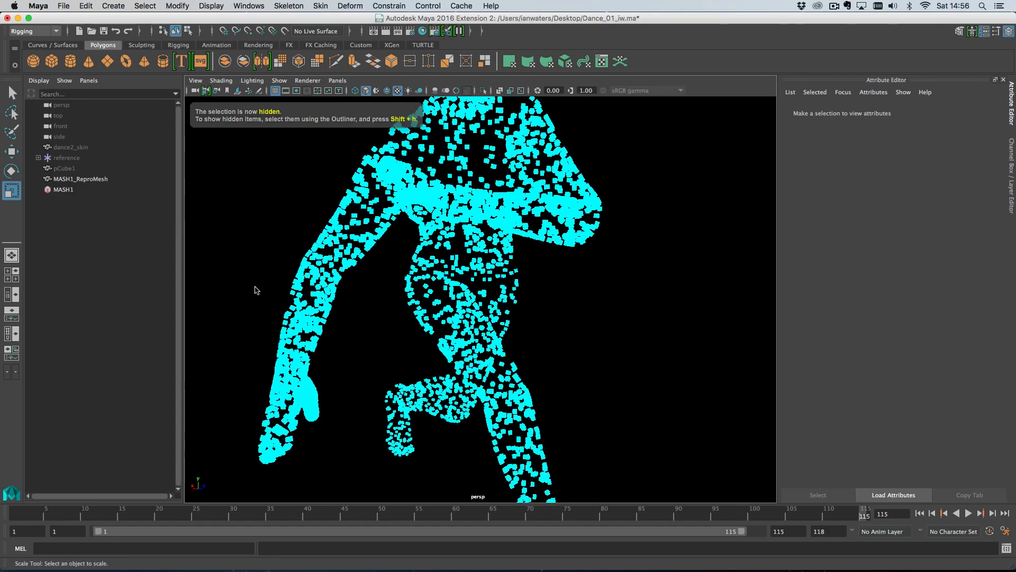
Review MASH1's Distribute settings and examine how densely the cubes are scattered over the dancer's hands and legs.
click(63, 189)
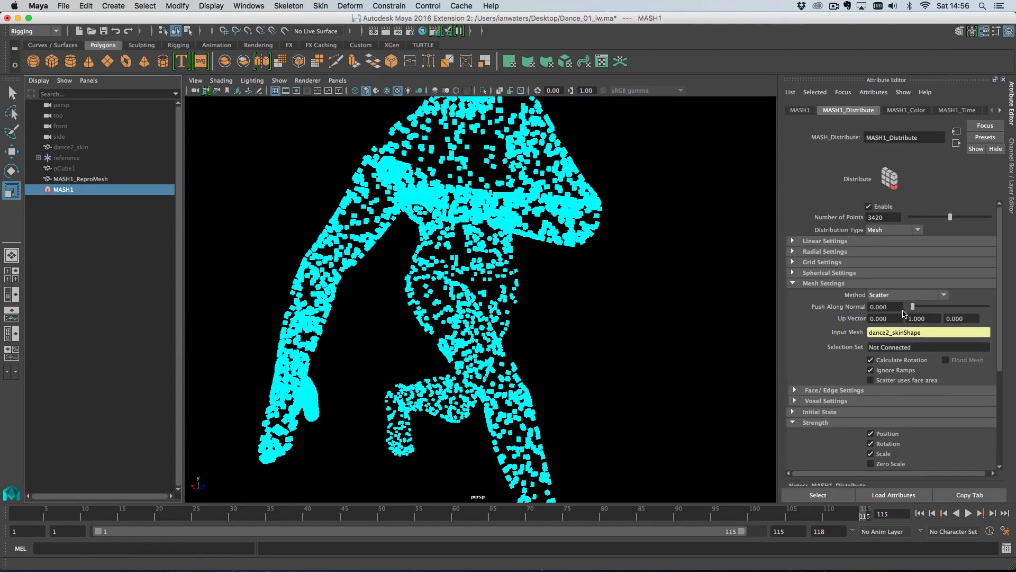
drag(912, 307, 868, 299)
alt+drag(385, 386, 459, 314)
alt+middle_drag(460, 315, 317, 212)
alt+drag(387, 349, 395, 397)
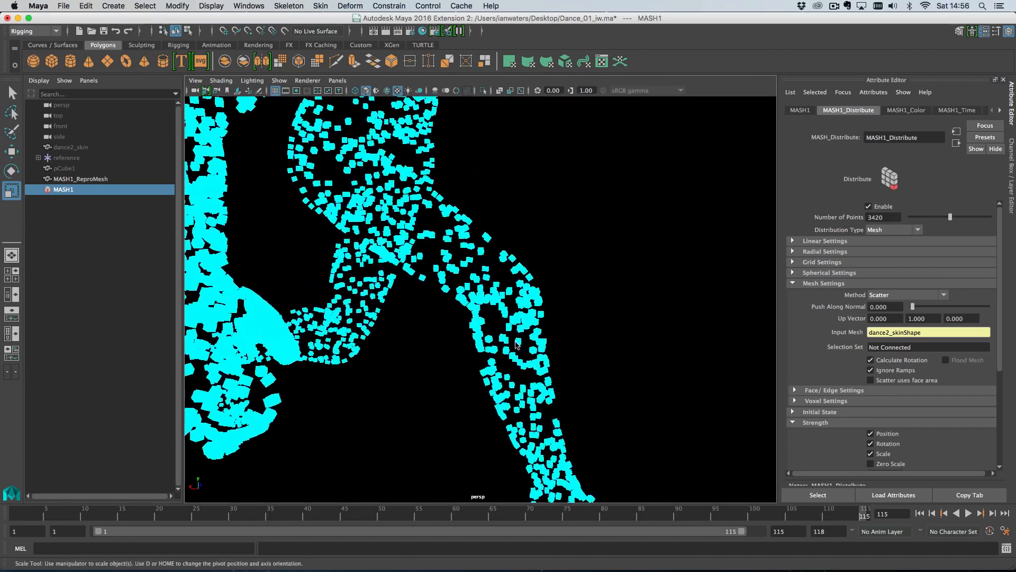
alt+middle_drag(394, 397, 497, 339)
mouse_move(497, 339)
alt+mouse_down()
mouse_move(517, 379)
mouse_move(479, 386)
mouse_move(503, 332)
alt+mouse_up()
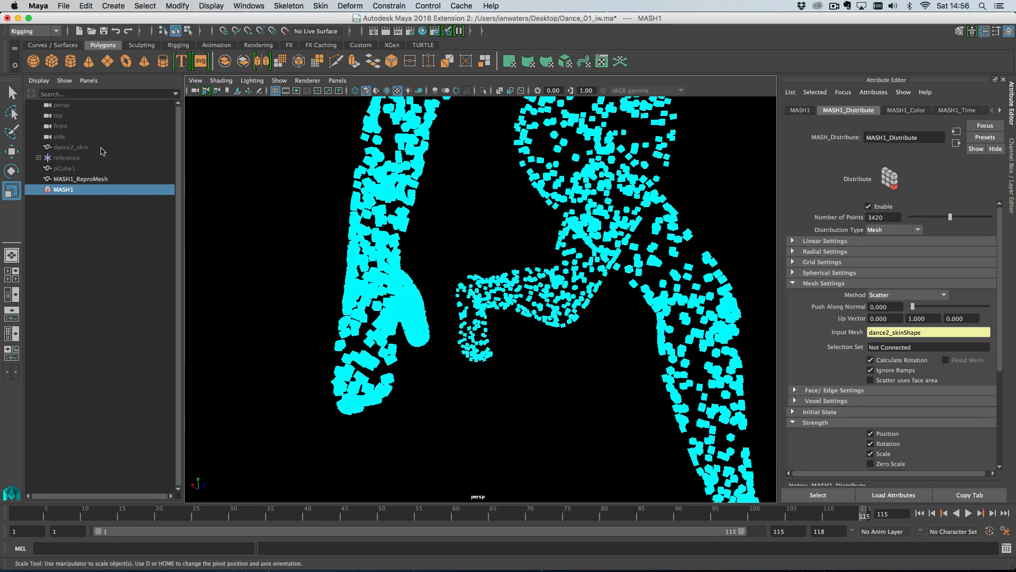
Show dance2_skin in isolation to examine its polygon density, exit isolation and hide the mesh again.
click(105, 152)
key(ctrl+1)
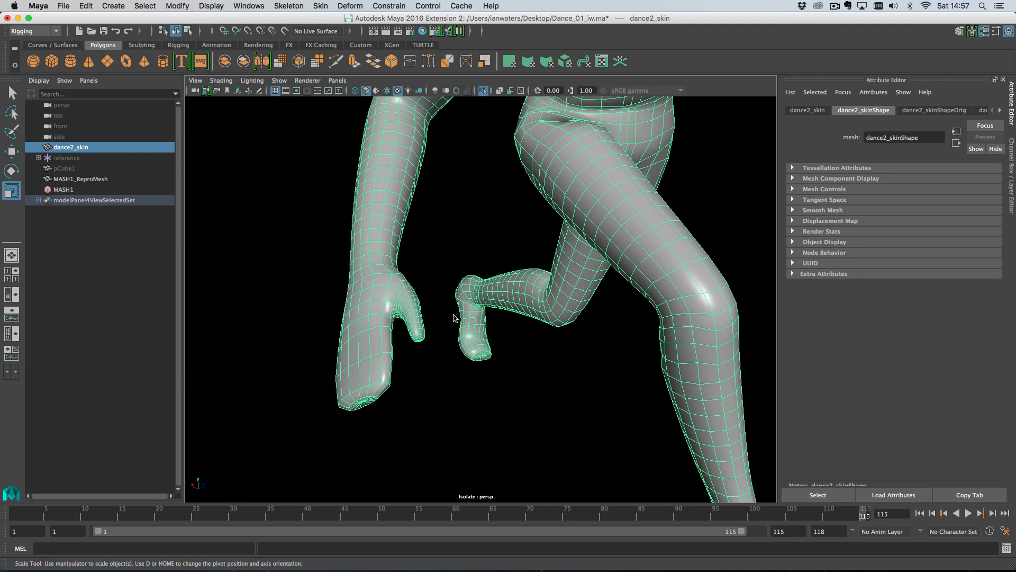
scroll(556, 260, down, 3)
scroll(497, 339, down, 2)
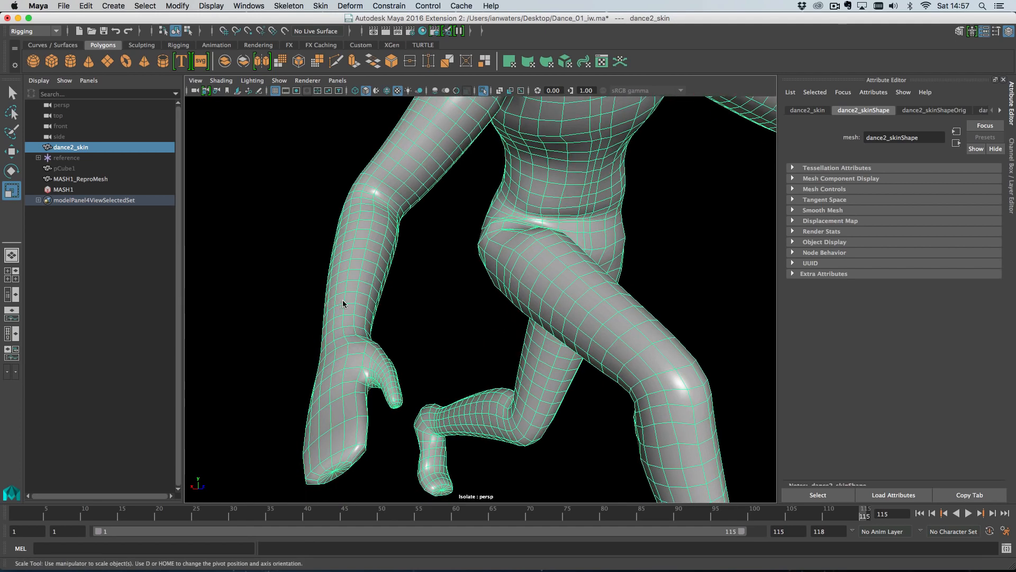
key(ctrl+1)
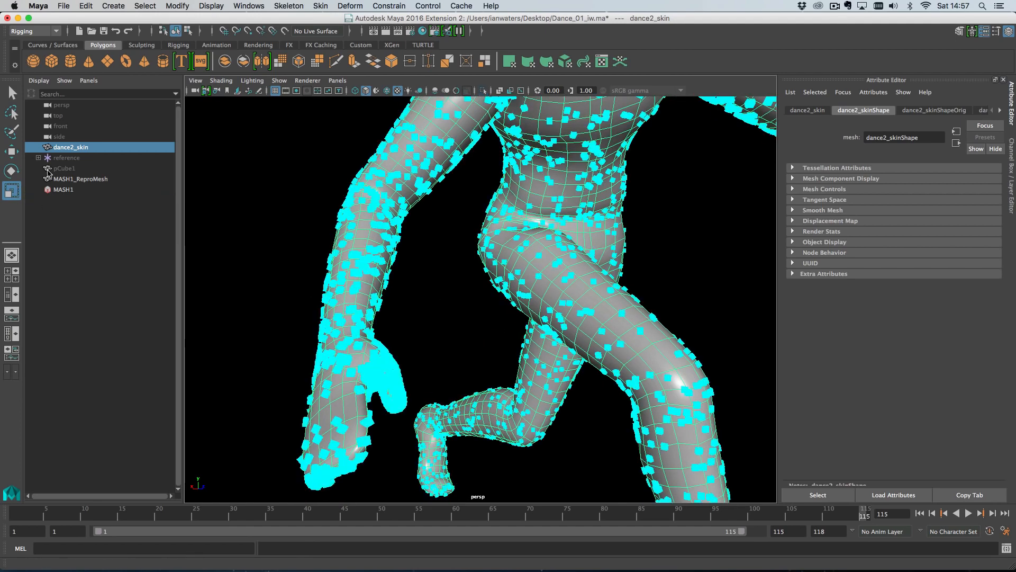
key(ctrl+h)
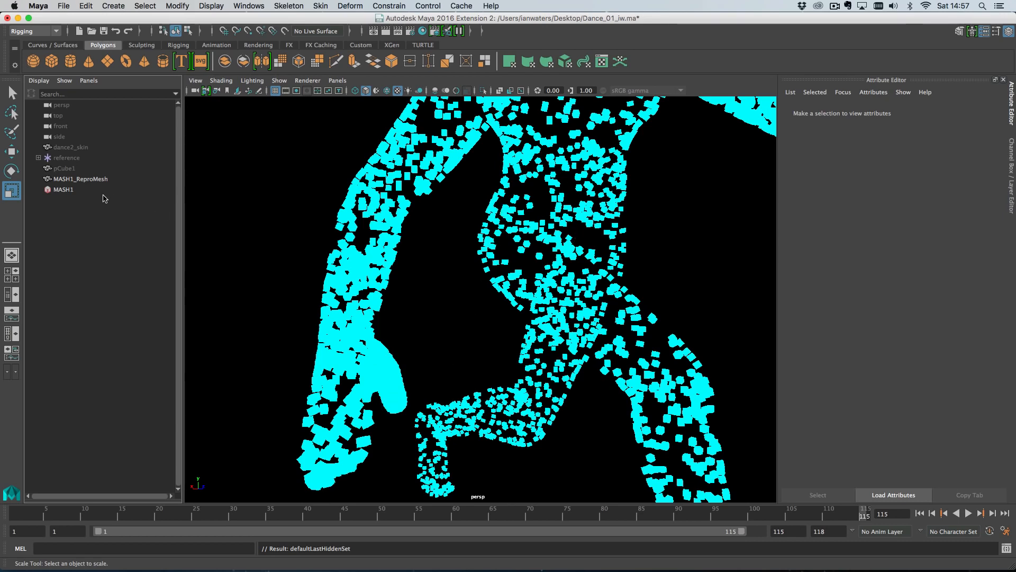
Select MASH1, play the animation and examine how unevenly the cubes cover the dancer's hand, arms and legs.
click(103, 192)
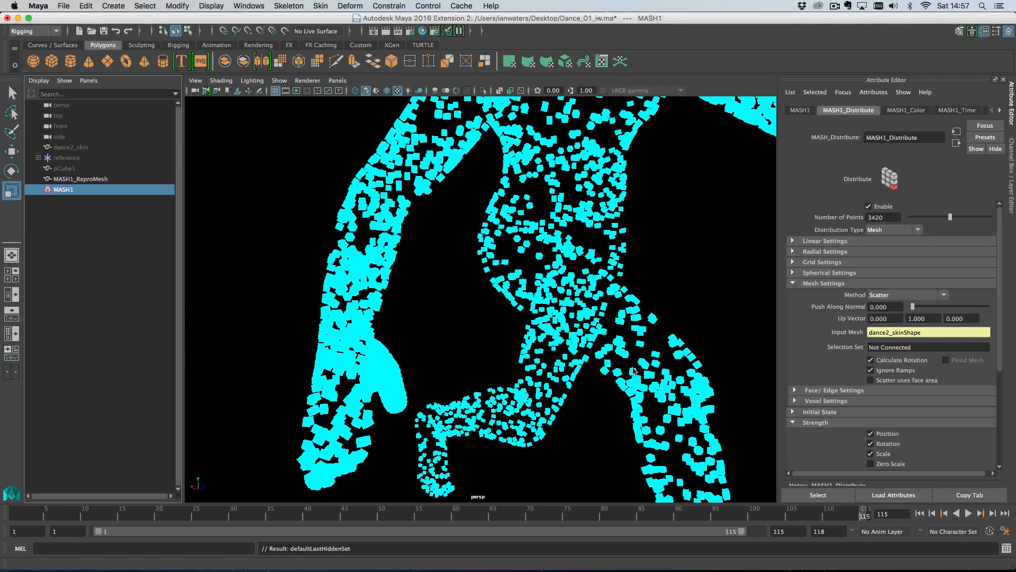
alt+right_drag(634, 372, 583, 354)
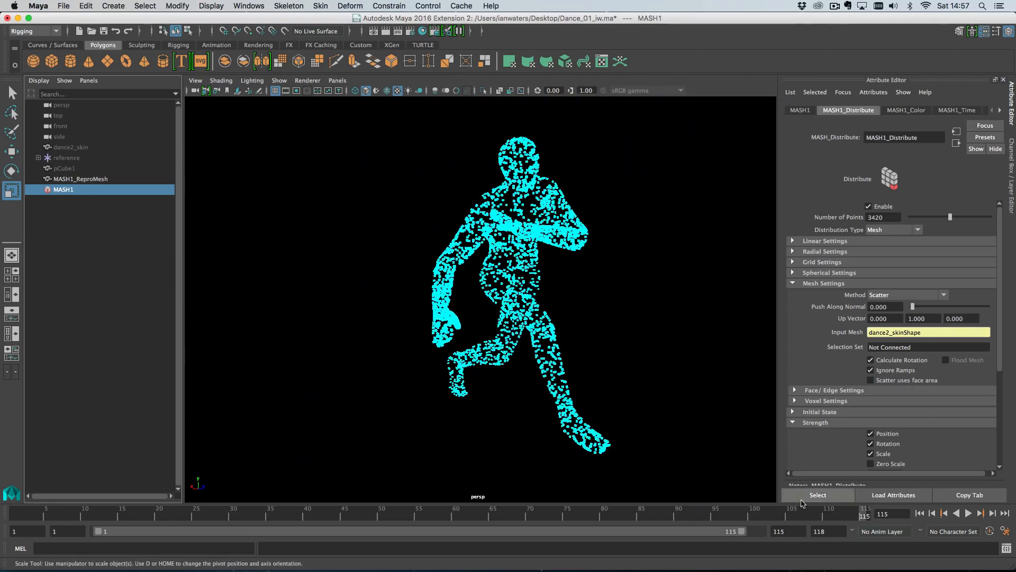
key(alt+v)
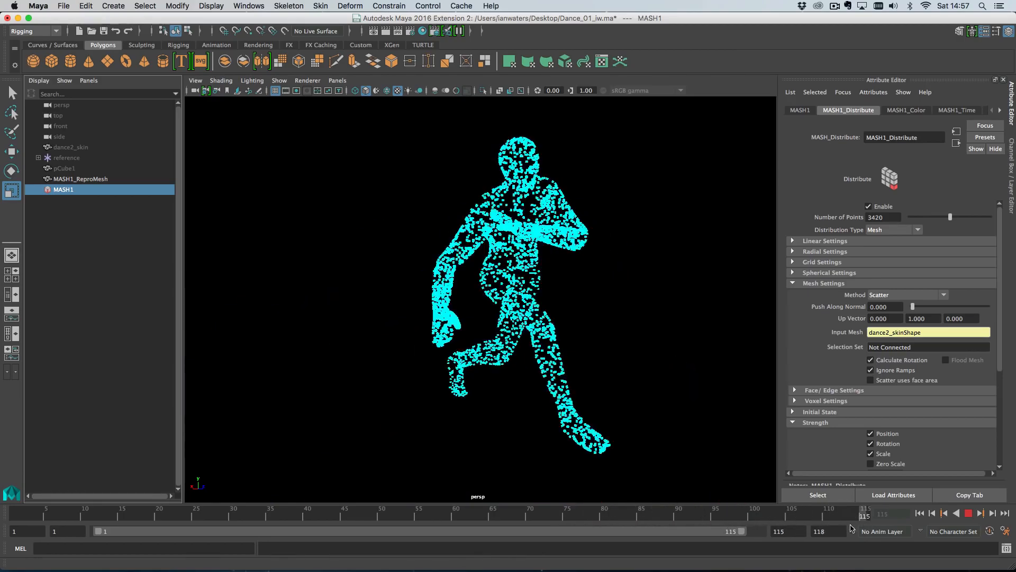
drag(850, 525, 874, 523)
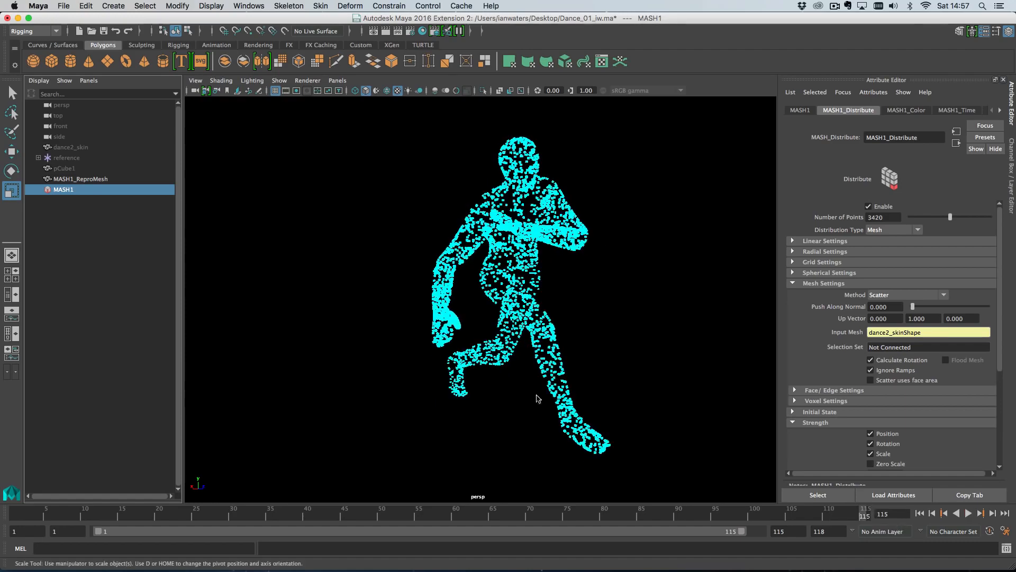
scroll(471, 315, up, 8)
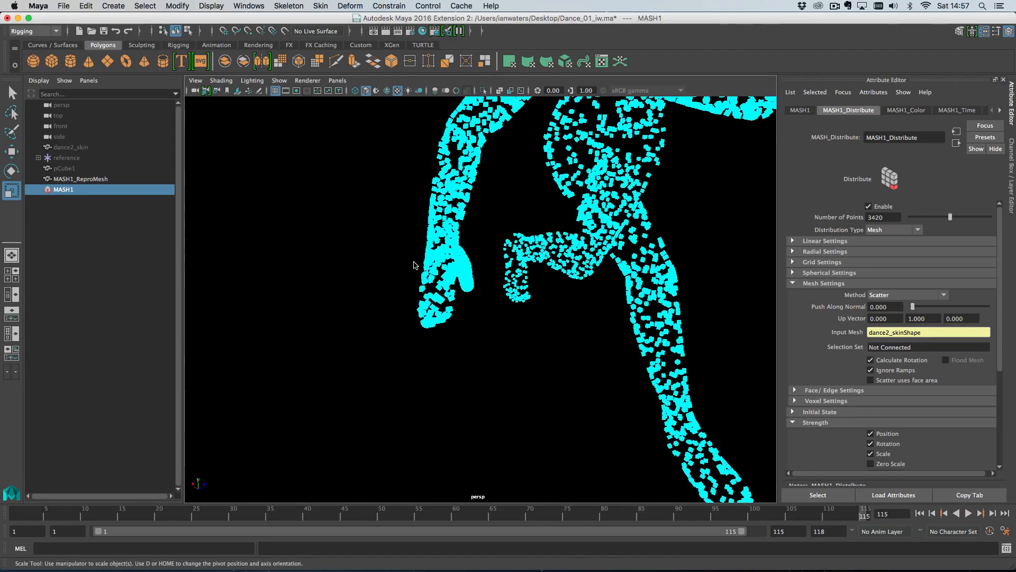
alt+drag(493, 261, 462, 283)
alt+right_drag(477, 292, 596, 351)
alt+middle_drag(561, 253, 528, 309)
Enable Scatter uses face area in MASH1's mesh settings so the cubes are distributed according to polygon size.
click(820, 391)
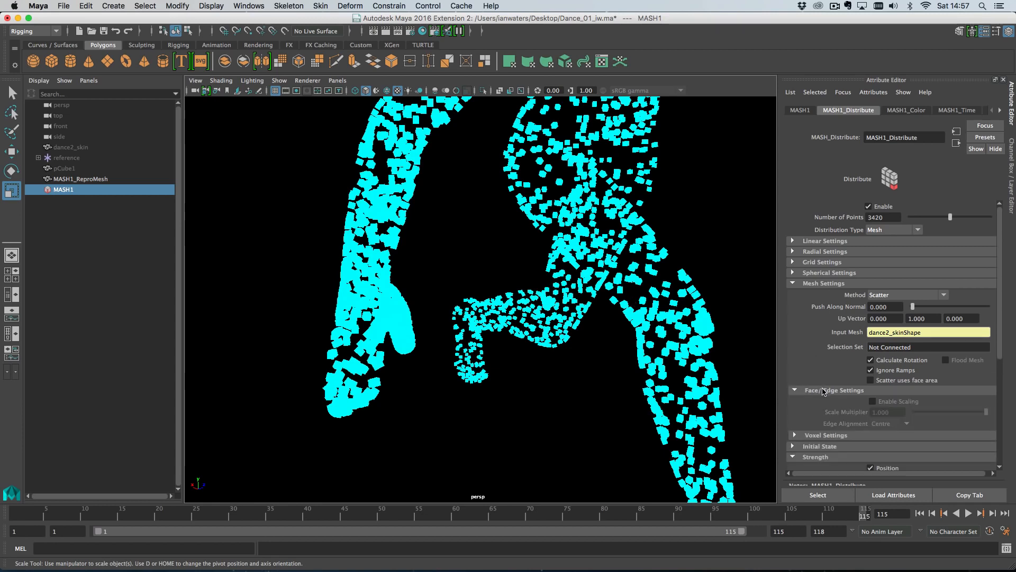
click(820, 390)
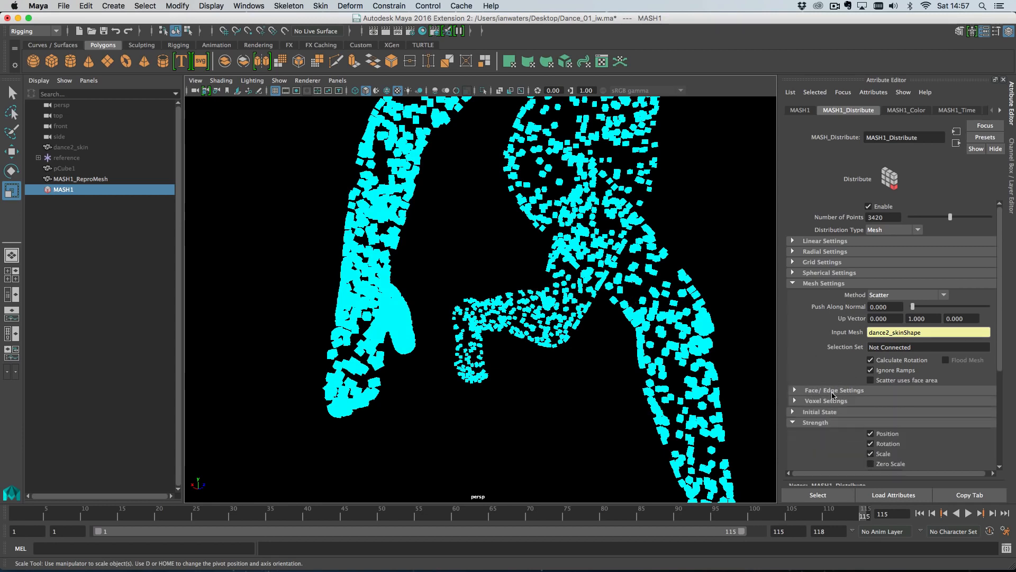
click(833, 390)
click(833, 391)
mouse_move(602, 345)
alt+mouse_down()
mouse_move(561, 353)
mouse_move(593, 355)
alt+mouse_up()
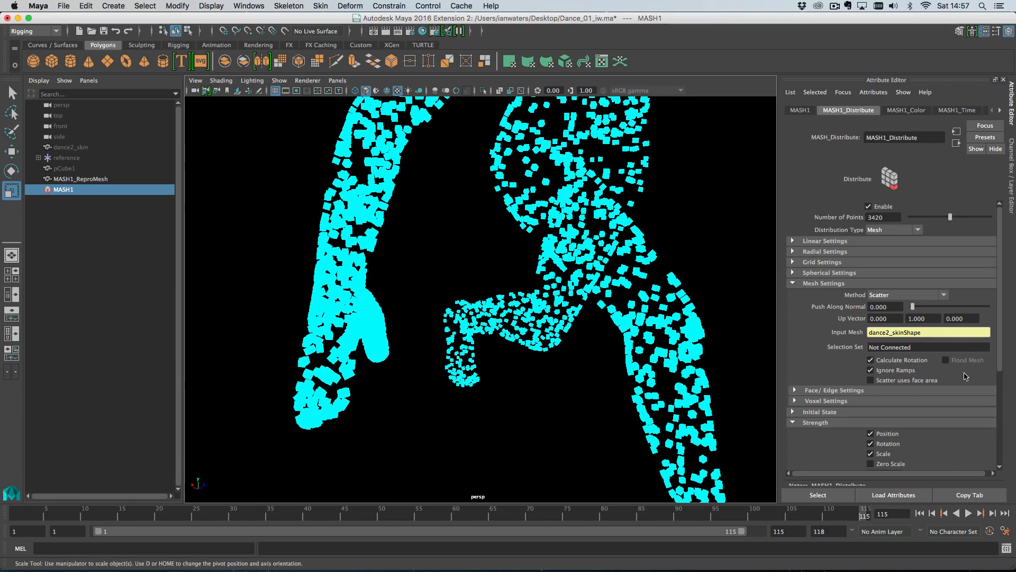
click(870, 380)
scroll(462, 342, down, 10)
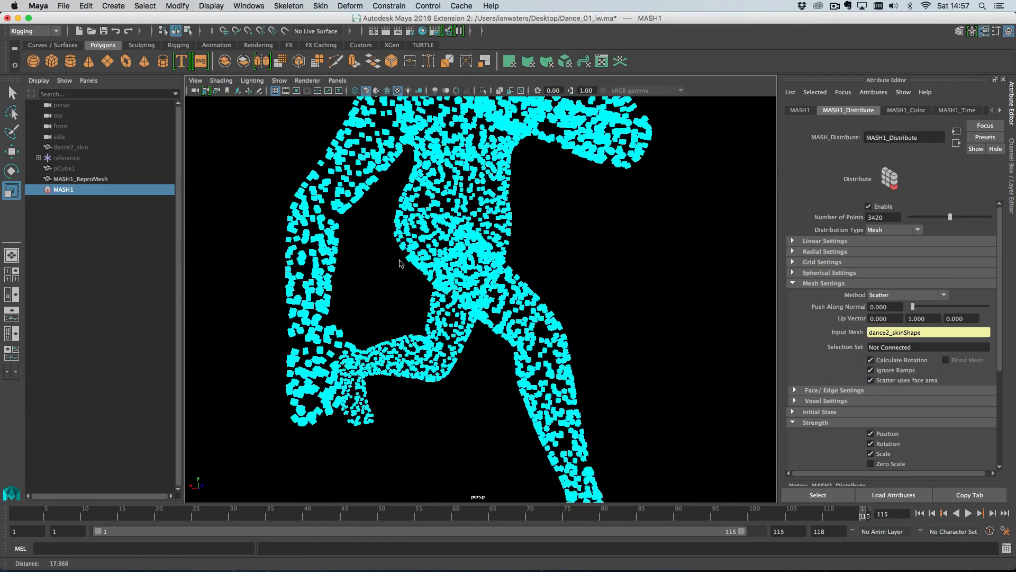
alt+drag(507, 261, 582, 285)
scroll(527, 276, up, 6)
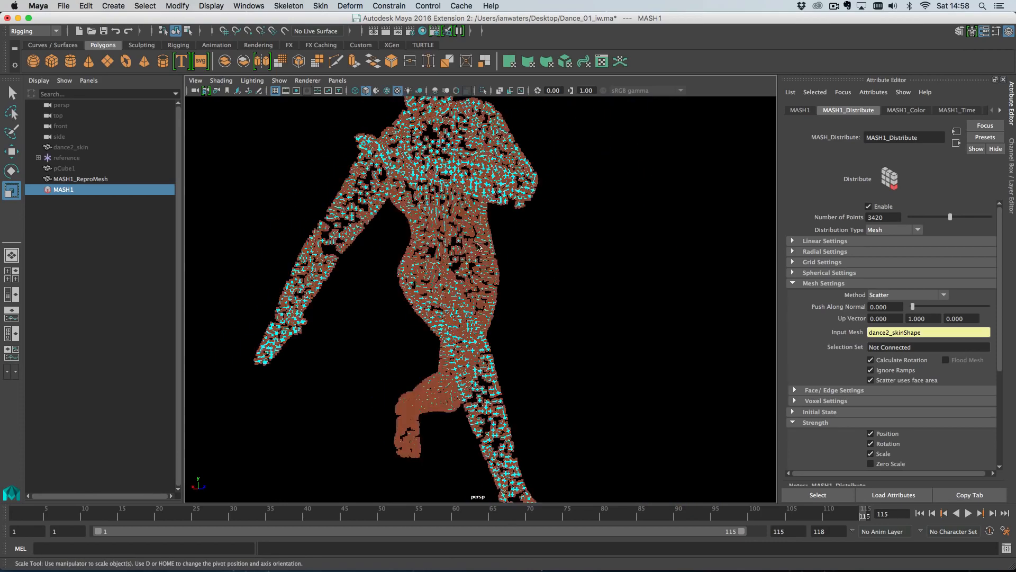
Reselect MASH1 and switch Scatter uses face area off and back on to compare the cube coverage.
right_drag(450, 254, 499, 236)
alt+drag(421, 335, 525, 350)
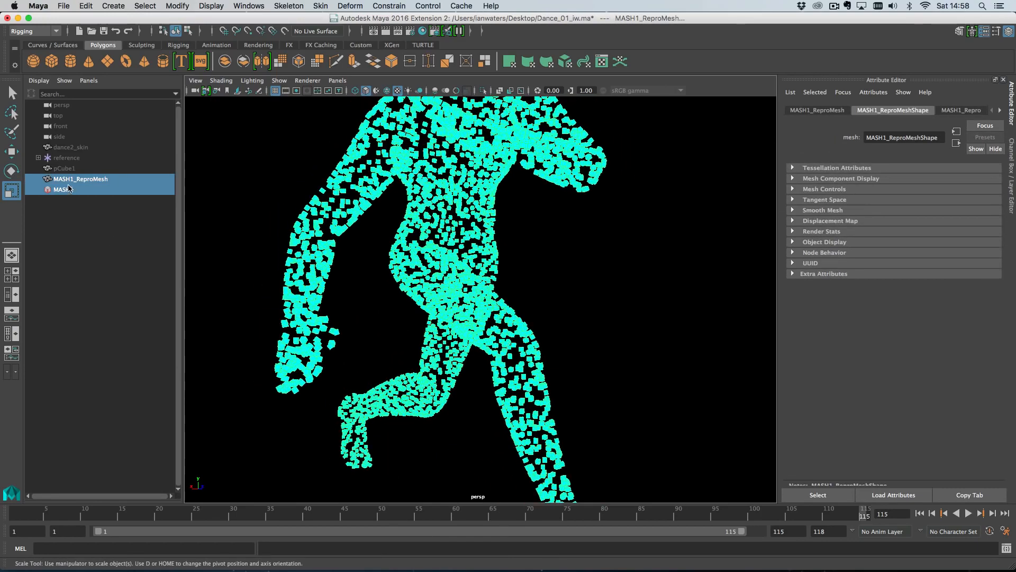
click(76, 188)
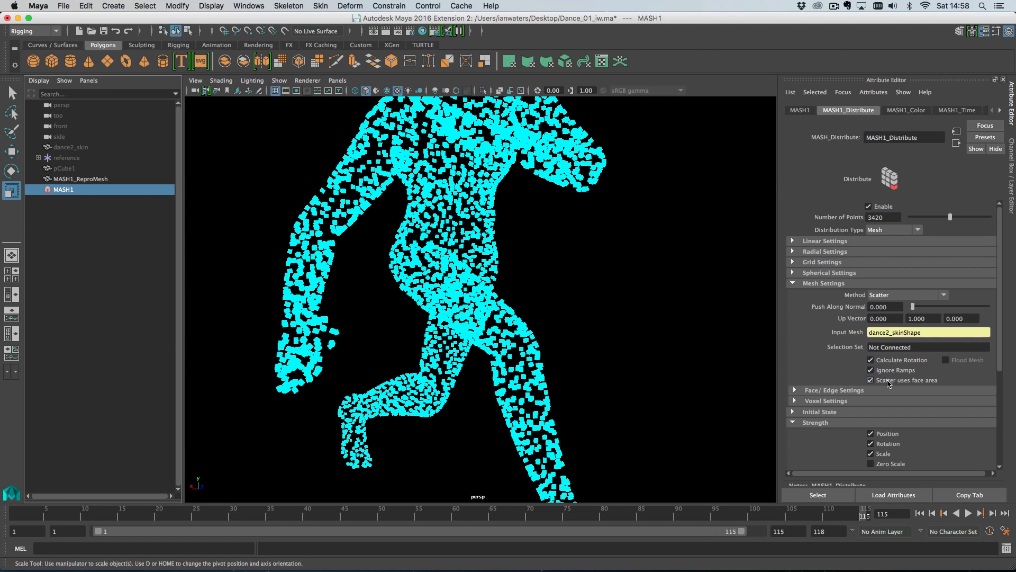
click(870, 380)
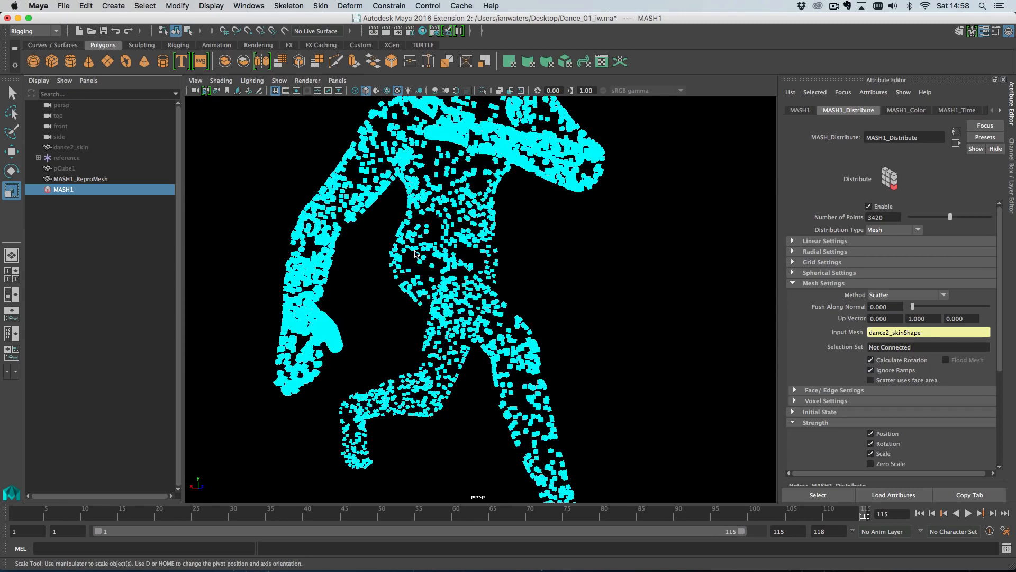
click(889, 380)
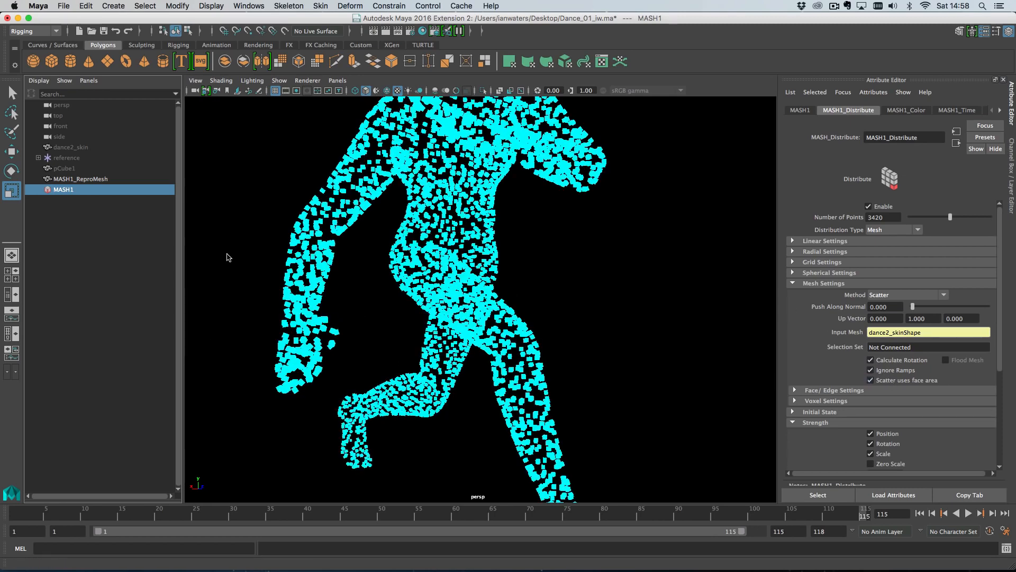
Try 6840 as MASH1's Number of Points, and reduce it to 3260.
drag(947, 218, 1012, 222)
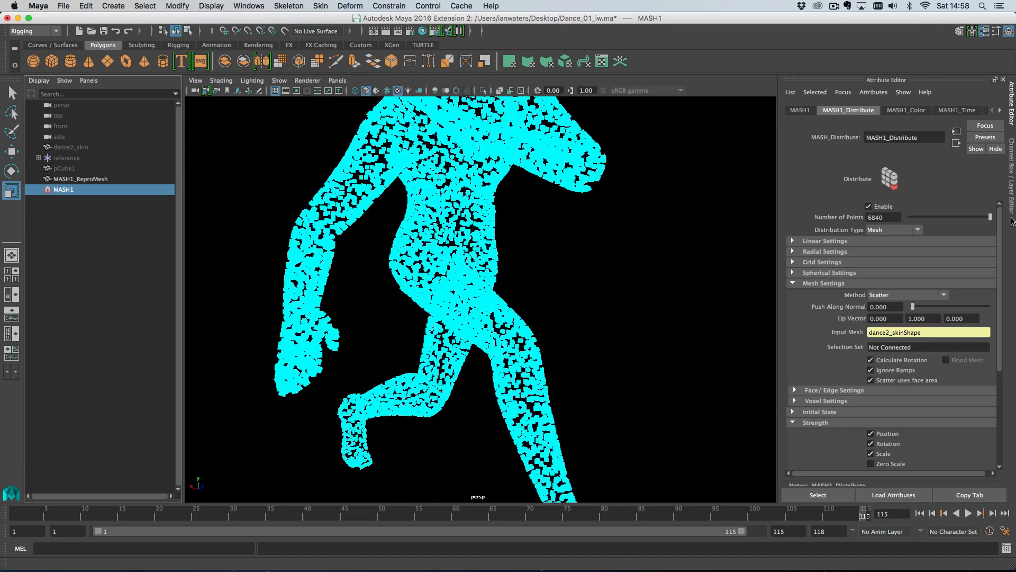
mouse_move(501, 269)
alt+mouse_down()
mouse_move(420, 270)
mouse_move(491, 279)
alt+mouse_up()
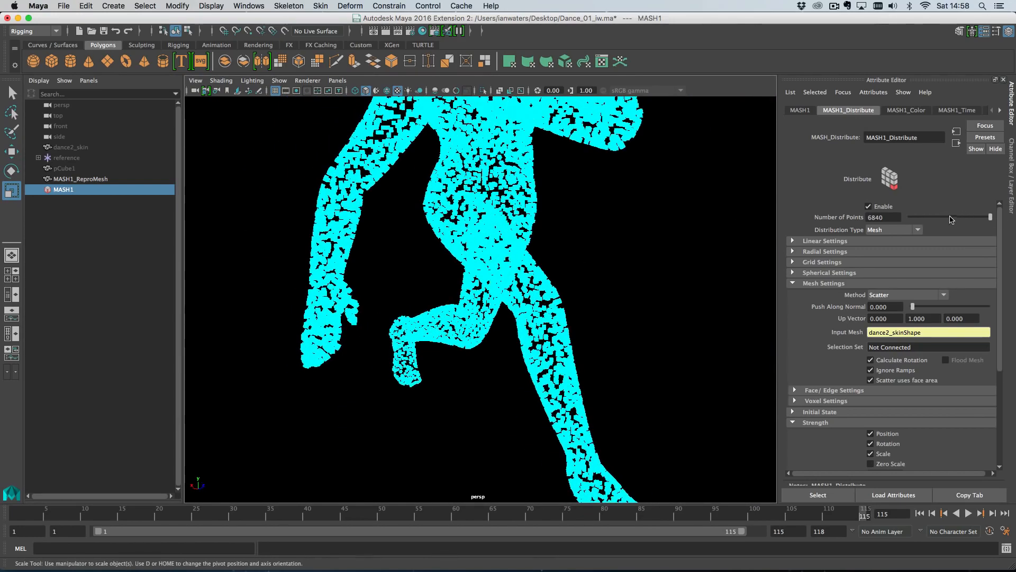
drag(951, 219, 949, 218)
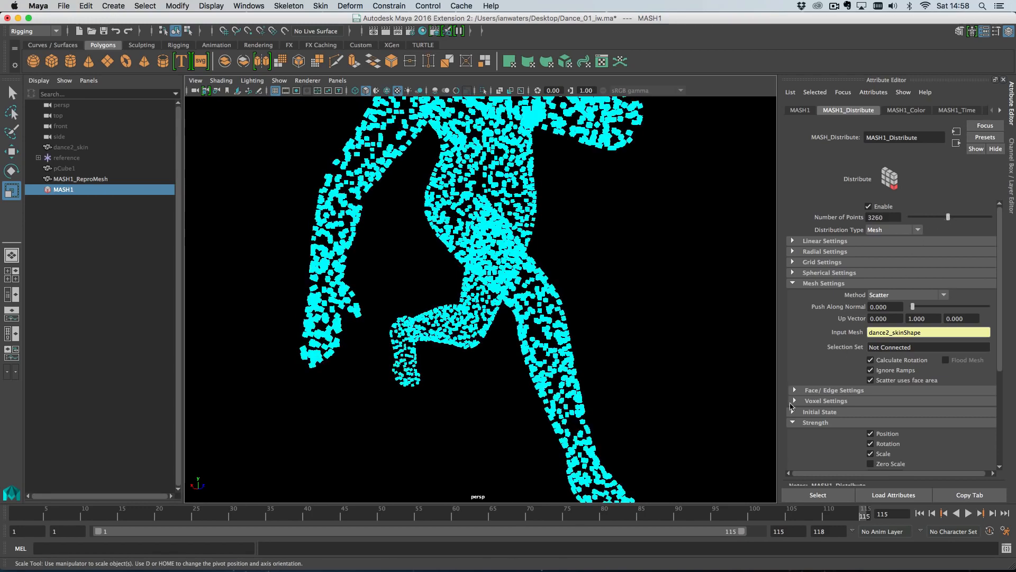
Move the animation back to frame 107 and play it to check how the scattered cubes follow the dancer.
scroll(609, 424, down, 4)
alt+drag(611, 424, 672, 473)
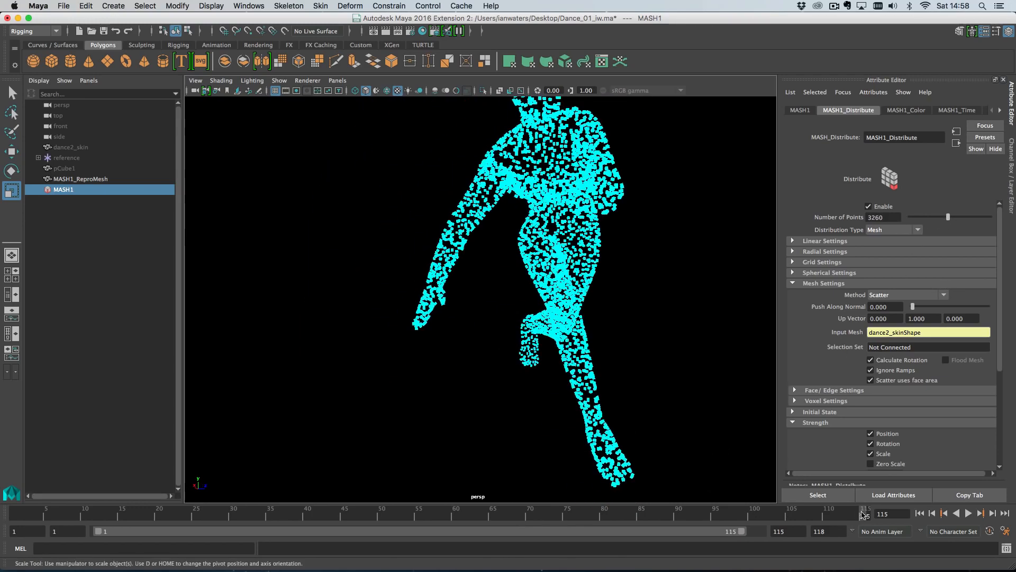
drag(864, 514, 748, 498)
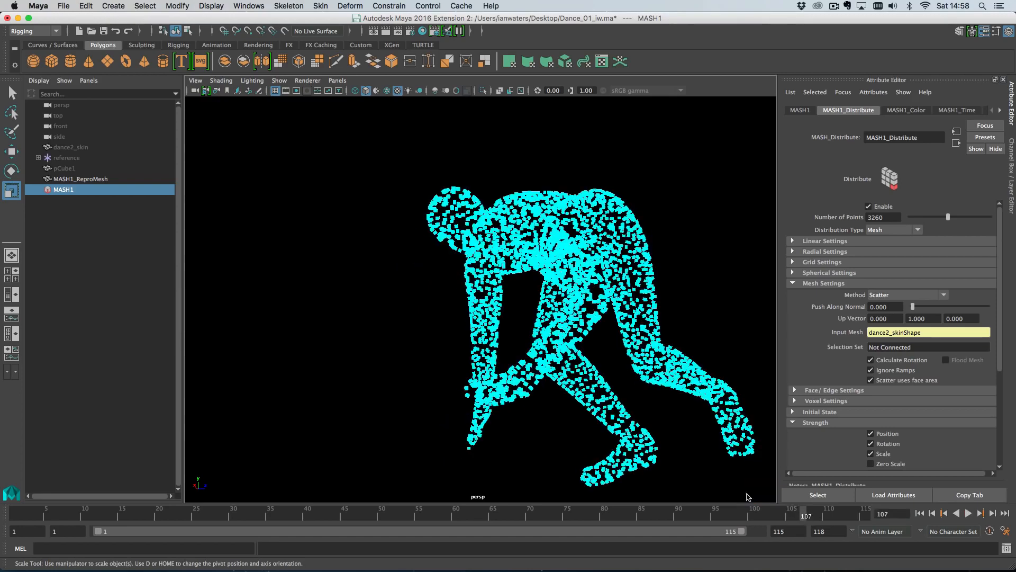
alt+middle_drag(696, 456, 528, 426)
key(alt+v)
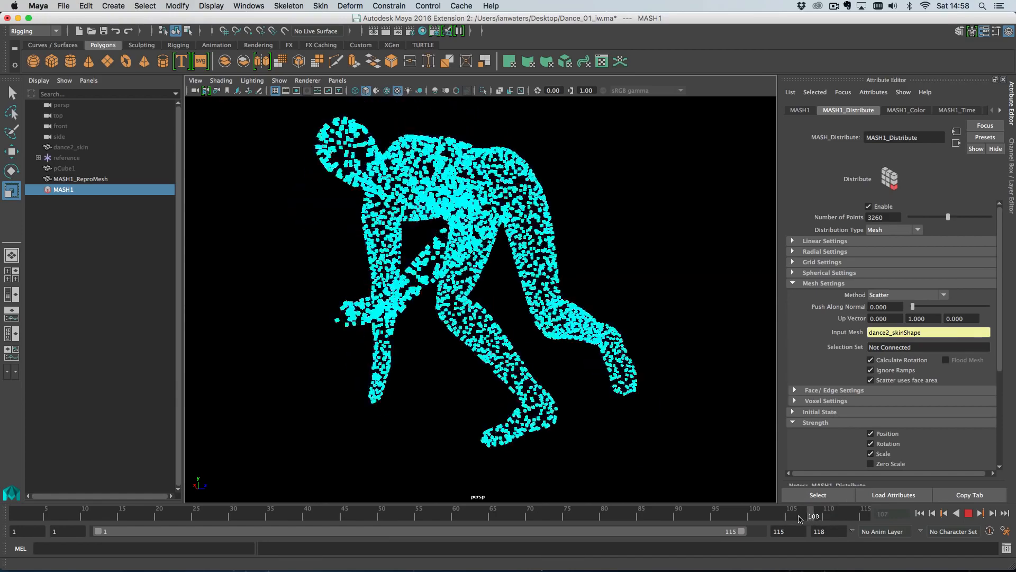
Compare playback with Scatter uses face area off and on, leaving it enabled and returning to frame 115.
click(885, 380)
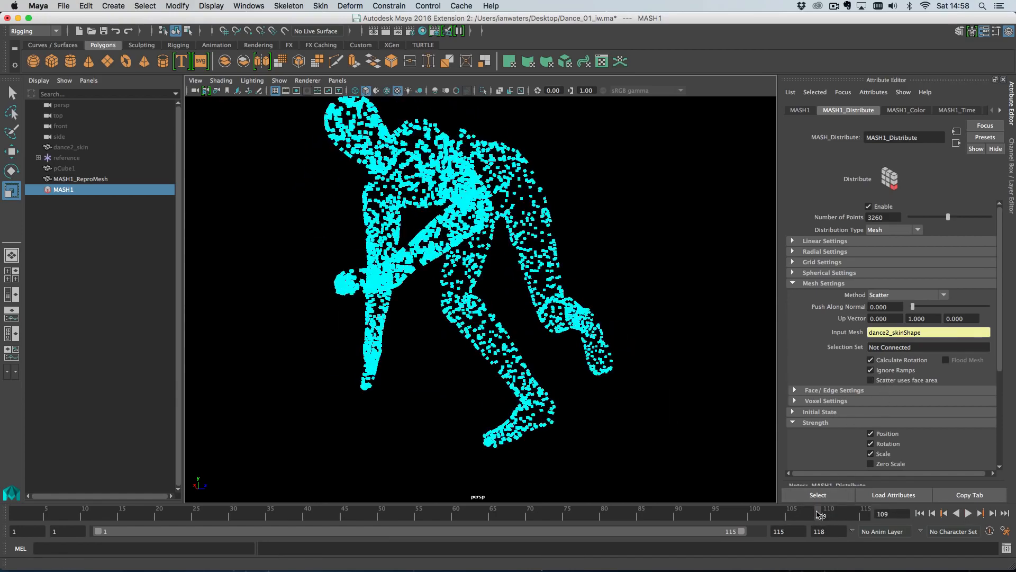
key(alt+v)
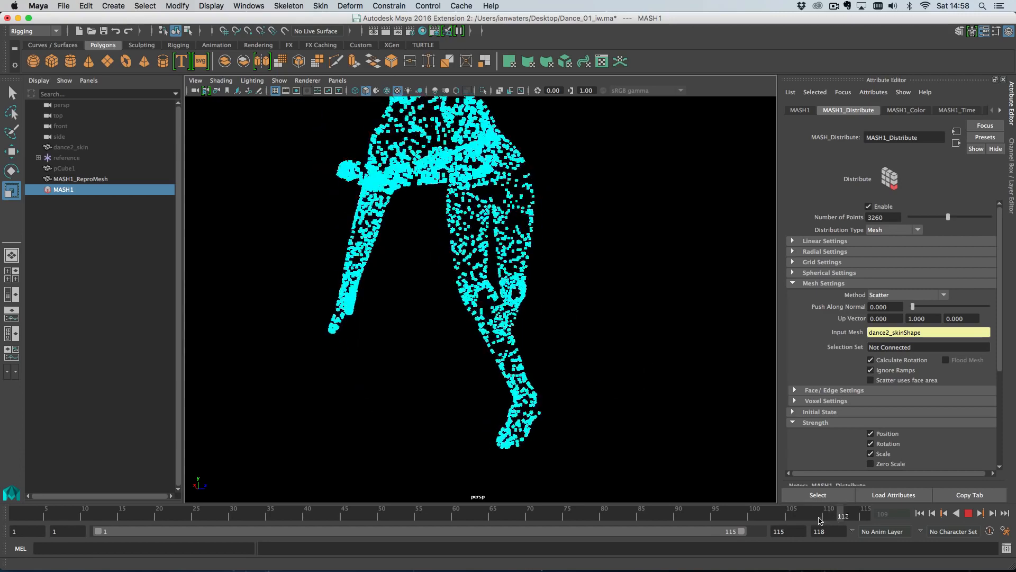
click(819, 518)
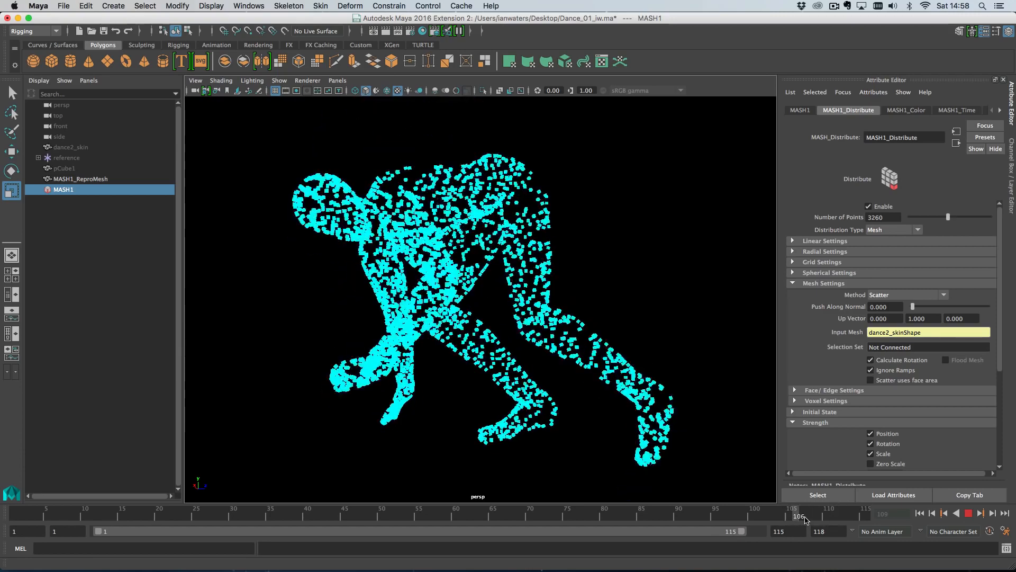
click(881, 377)
click(783, 518)
key(alt+v)
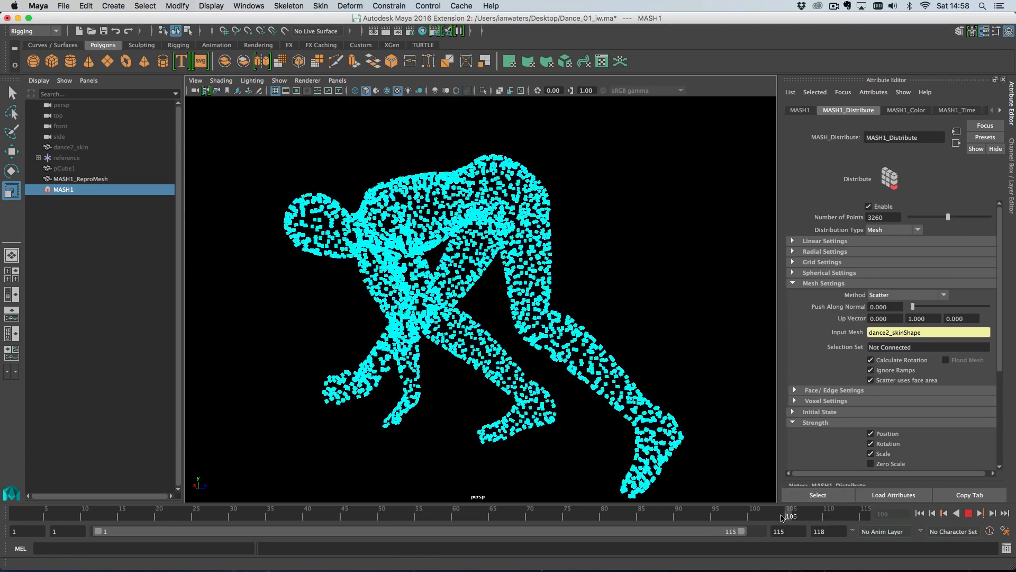
key(alt+v)
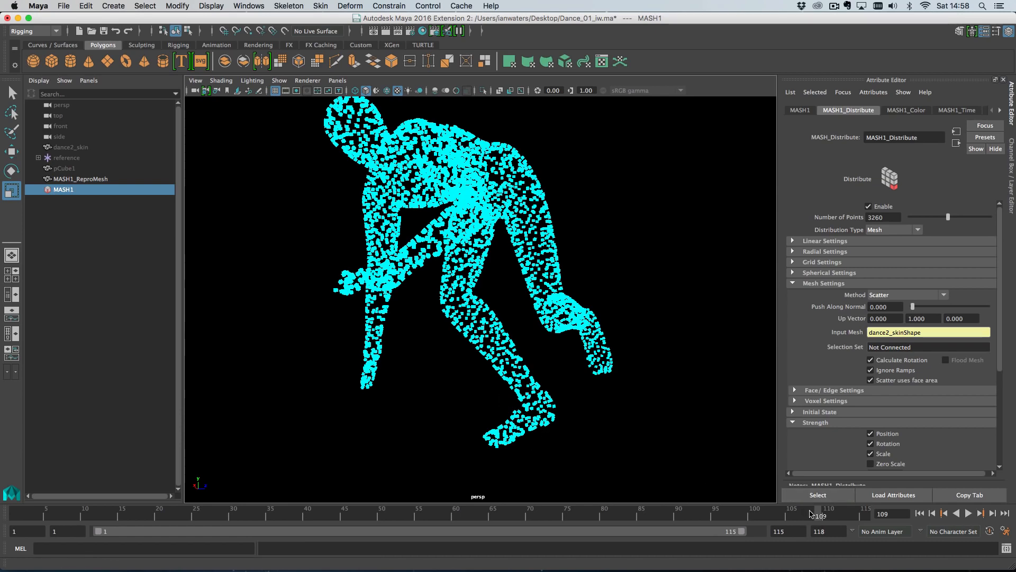
mouse_move(819, 518)
mouse_down()
mouse_move(792, 516)
mouse_move(817, 517)
mouse_up()
drag(812, 514, 880, 503)
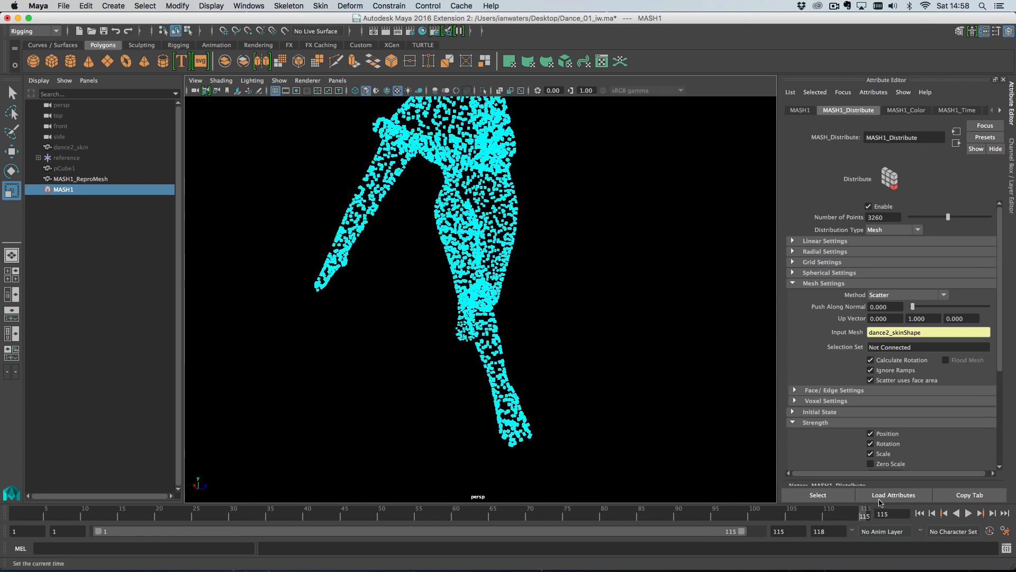
Set MASH1's mesh distribution method to Vertex and its Number of Points to 1314.
scroll(549, 259, down, 3)
alt+middle_drag(549, 261, 539, 296)
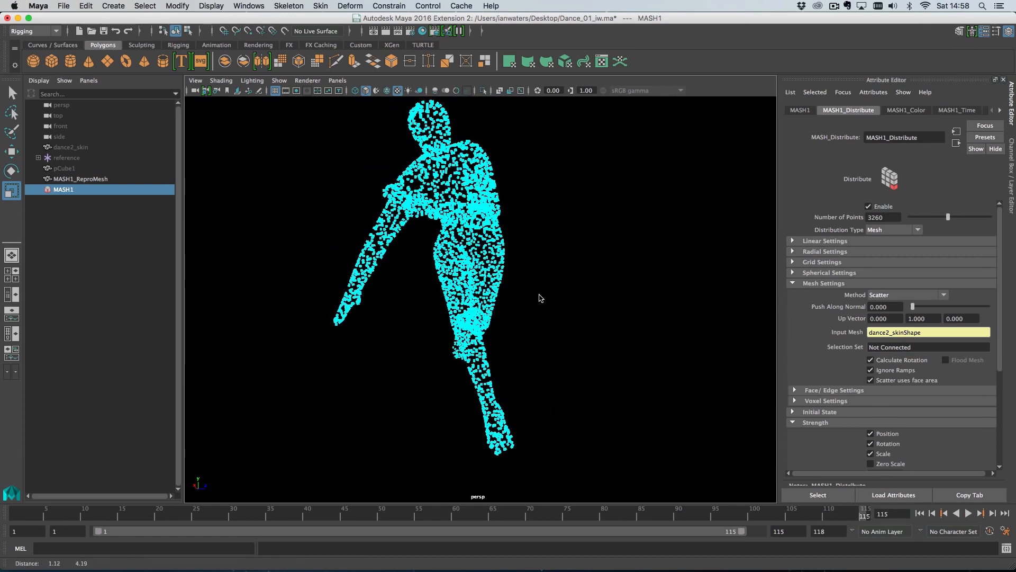
alt+drag(603, 298, 637, 298)
click(905, 295)
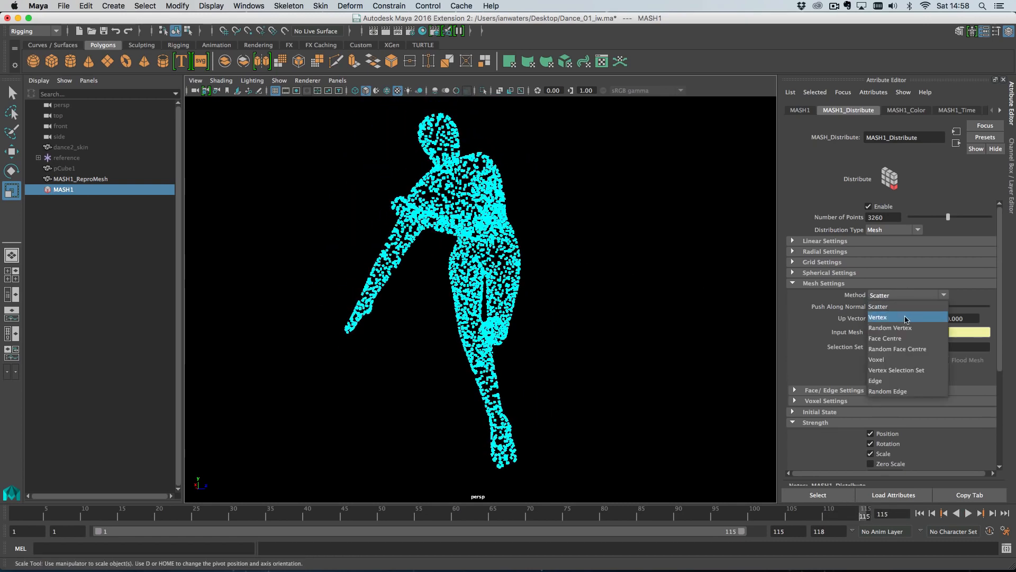
click(906, 313)
alt+drag(687, 320, 766, 286)
mouse_move(922, 217)
mouse_down()
mouse_move(946, 218)
mouse_move(926, 220)
mouse_up()
Switch the distribution method to Random Vertex and enable Flood Mesh to fill every vertex of the dancer.
click(904, 294)
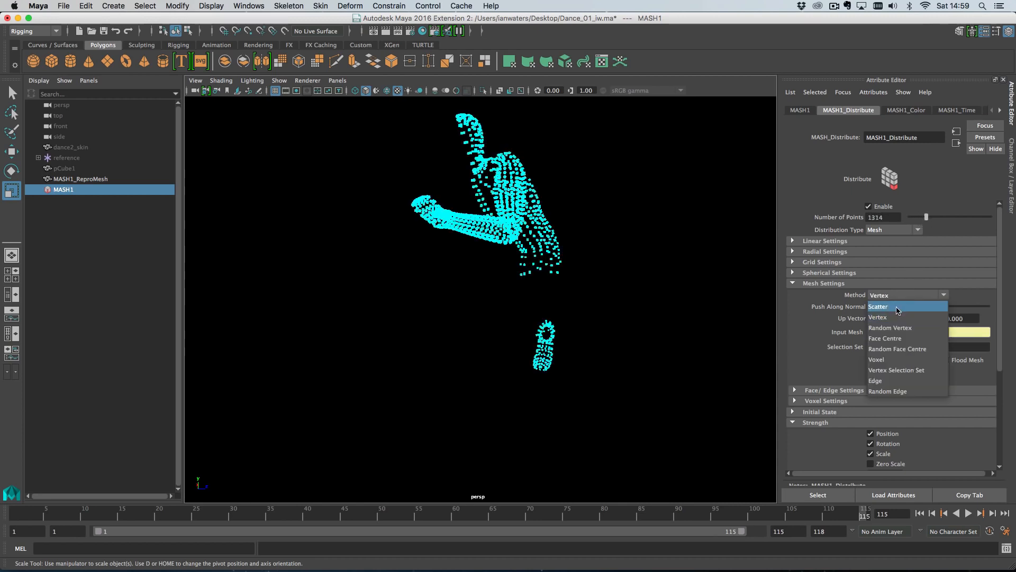
click(878, 319)
alt+middle_drag(627, 285, 602, 276)
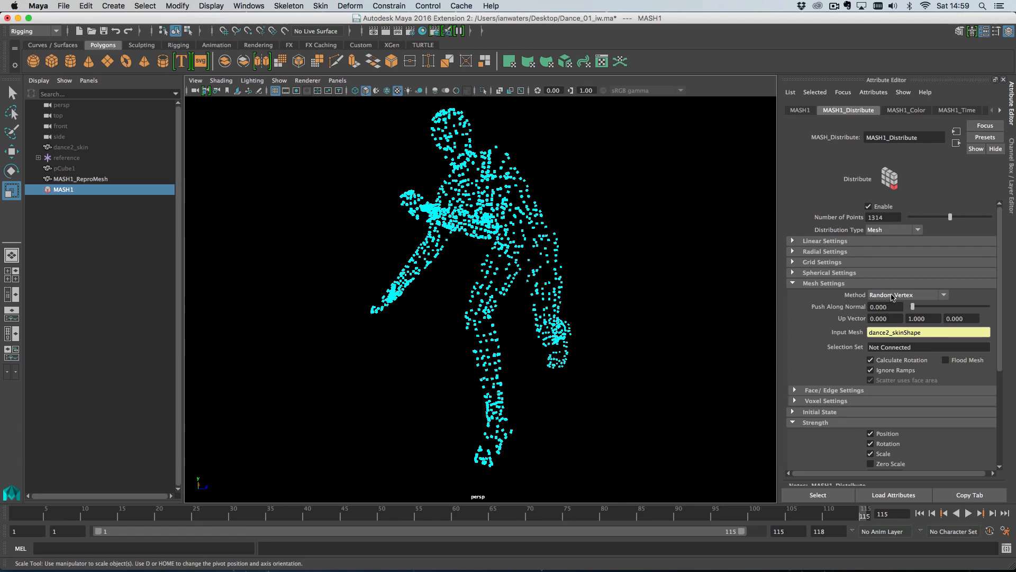
click(945, 360)
alt+drag(594, 329, 623, 311)
Change the distribution method to Face Centre and disable Flood Mesh.
click(911, 293)
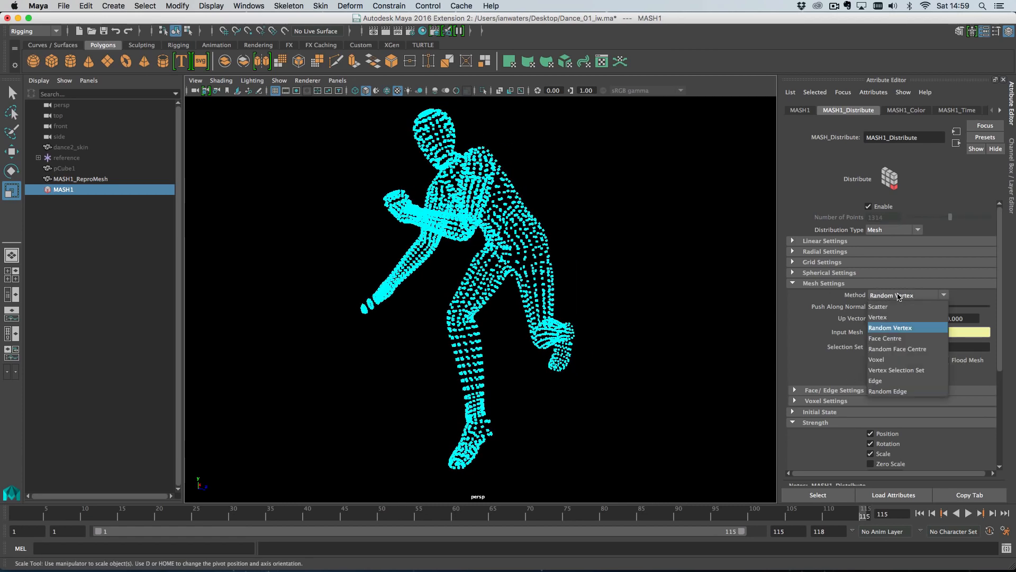
click(906, 341)
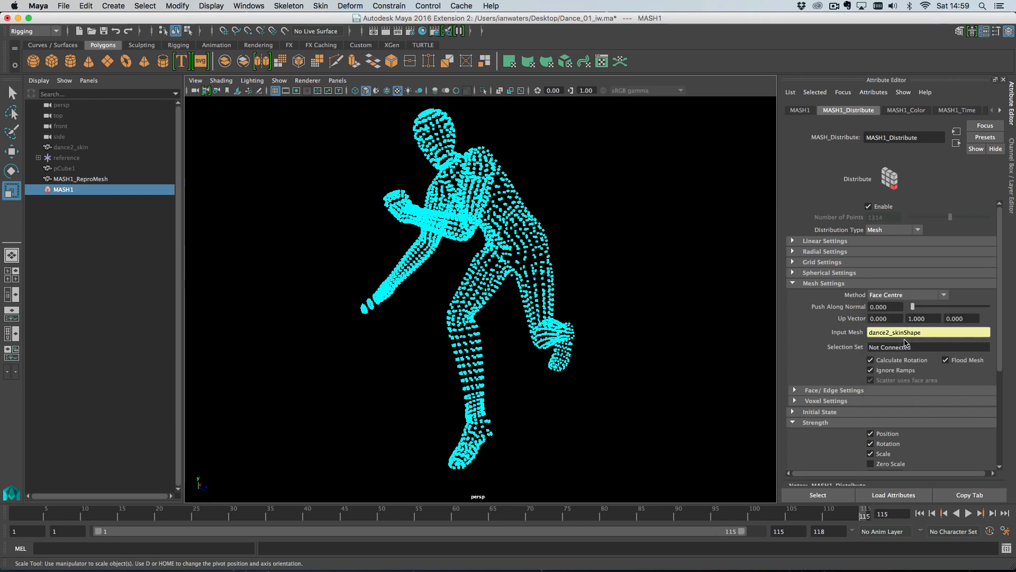
click(968, 360)
Try the Random Face Centre, Edge and Random Edge distribution methods, and settle on Random Face Centre.
click(907, 295)
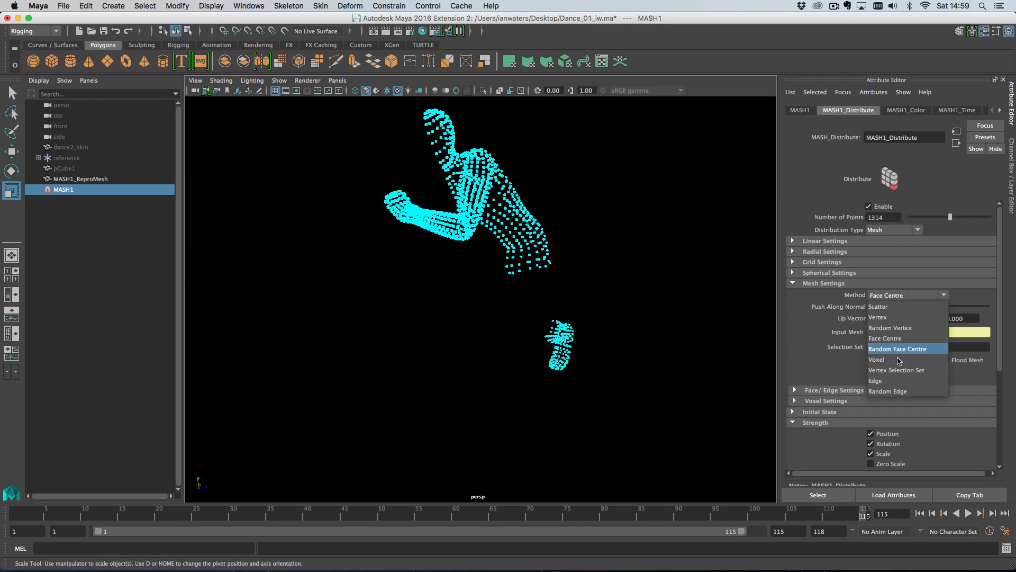
click(907, 355)
click(907, 294)
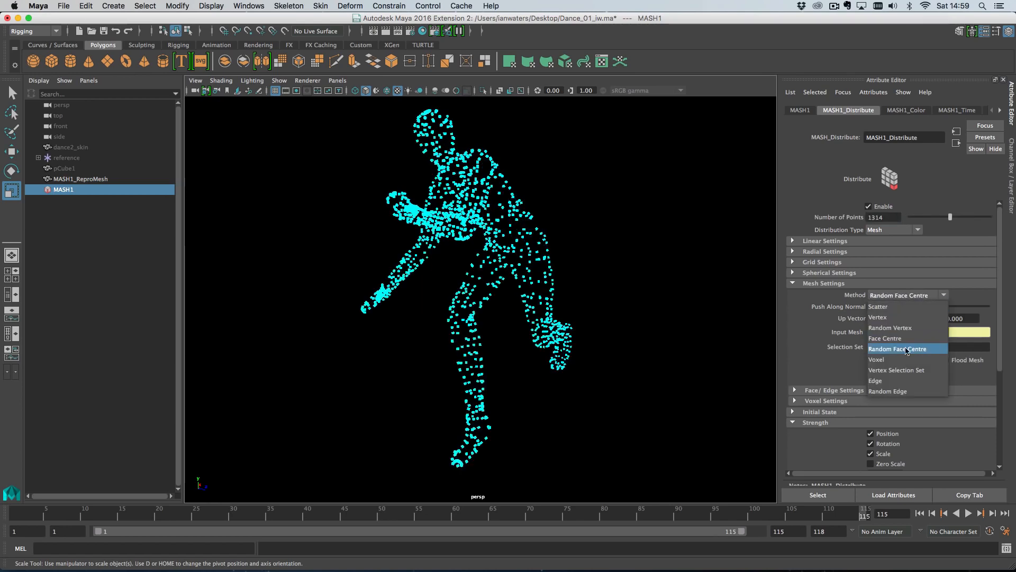
click(908, 368)
click(909, 294)
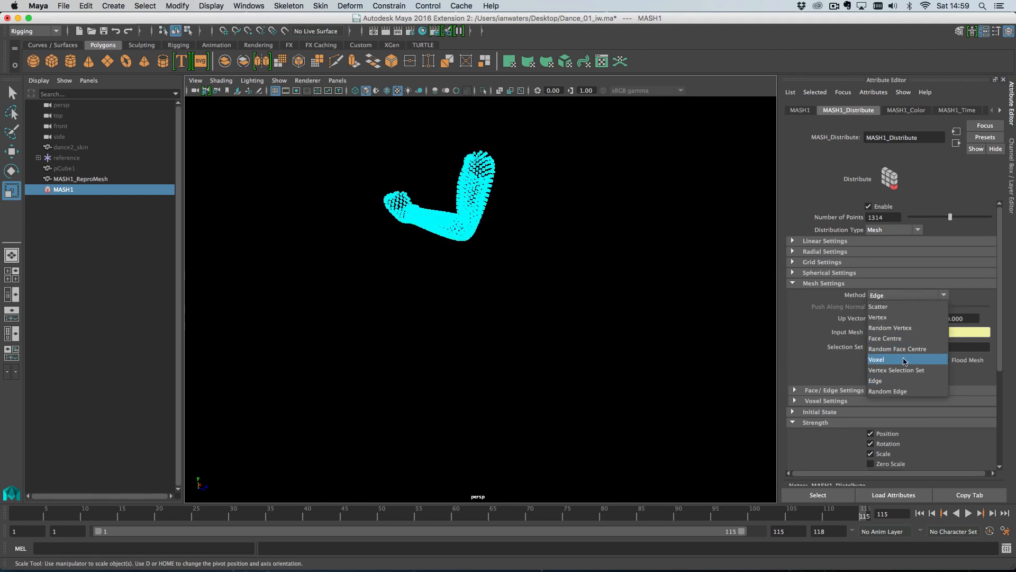
click(905, 390)
click(903, 295)
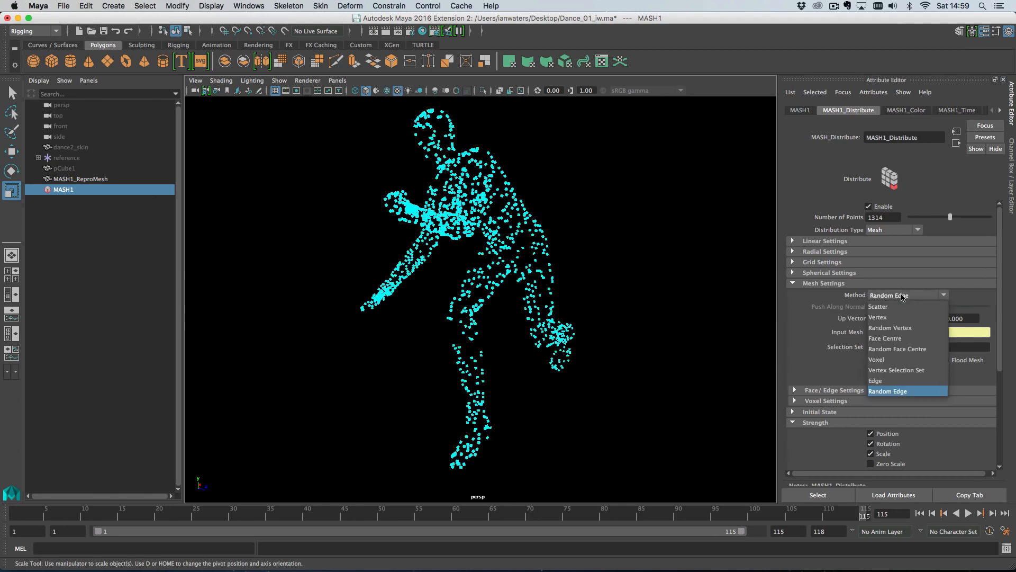
click(899, 349)
Compare the Random Face Centre distribution with Flood Mesh on and off, leaving Flood Mesh disabled.
alt+drag(516, 286, 615, 265)
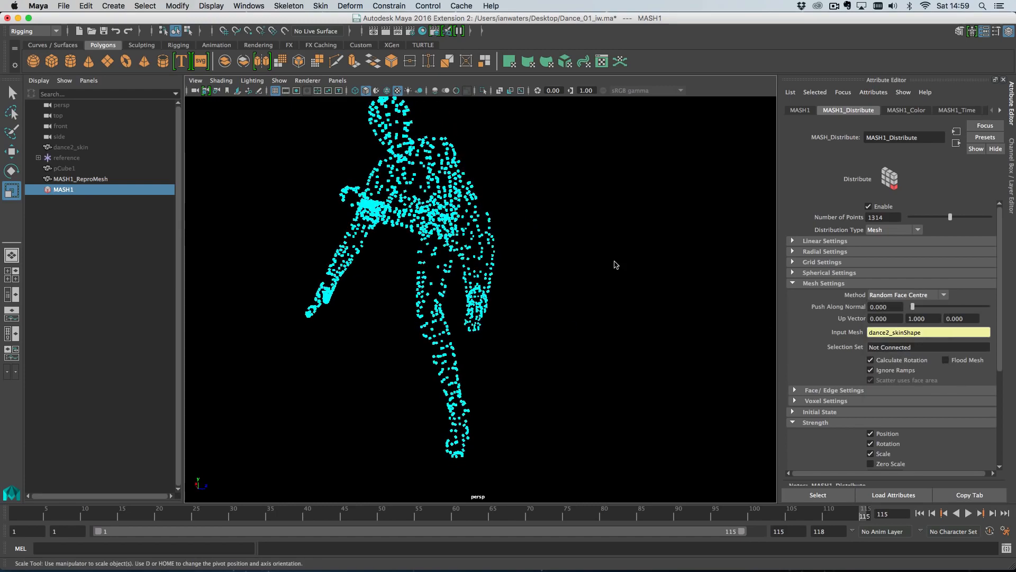
alt+drag(382, 285, 532, 303)
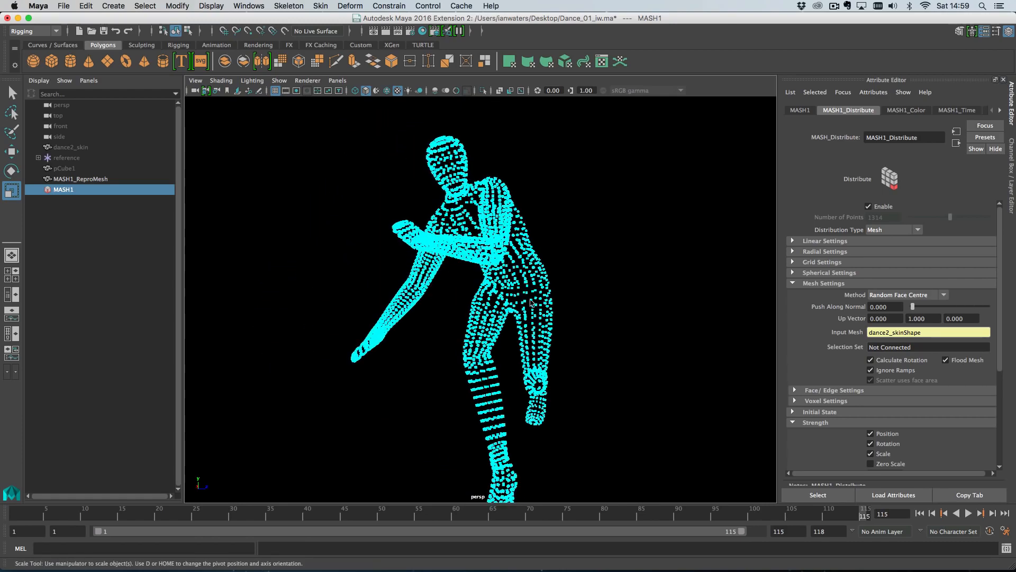
click(945, 360)
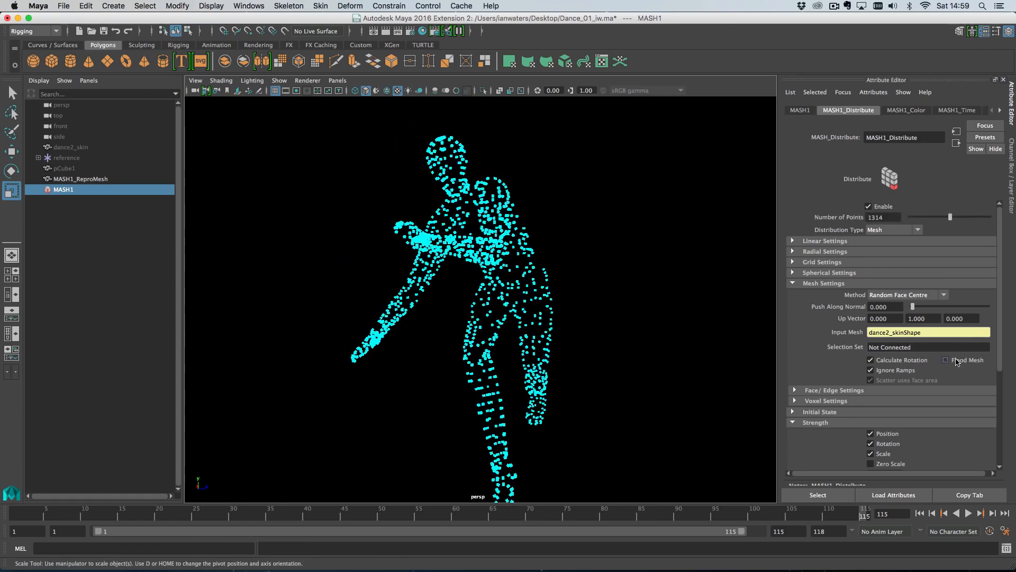
Examine from several angles how densely the cubes cluster on the dancer's hands and arms compared with the torso and legs.
alt+drag(595, 314, 669, 320)
scroll(607, 353, up, 5)
alt+middle_drag(607, 357, 664, 331)
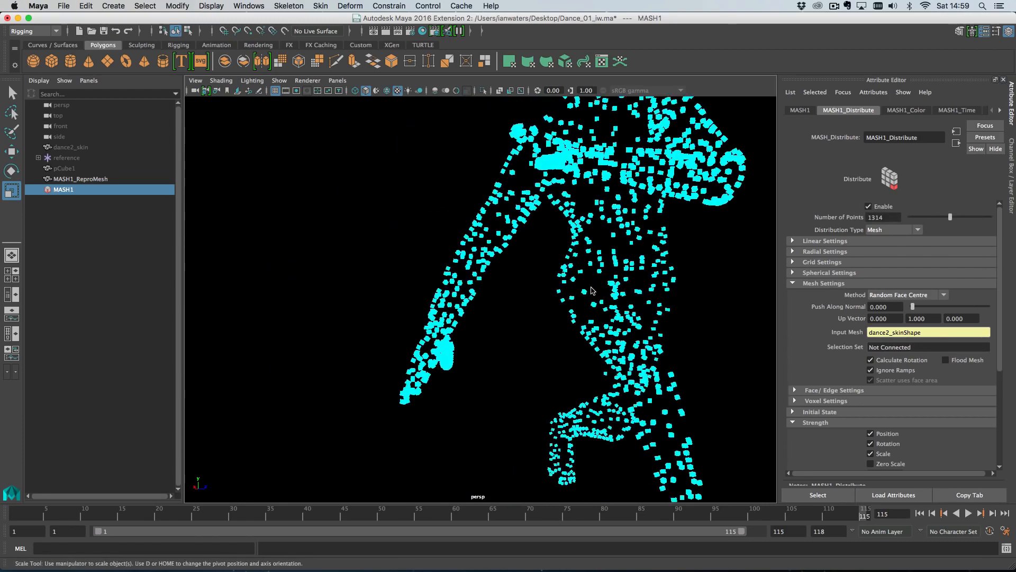
scroll(688, 317, up, 3)
alt+middle_drag(591, 320, 500, 304)
scroll(497, 300, down, 5)
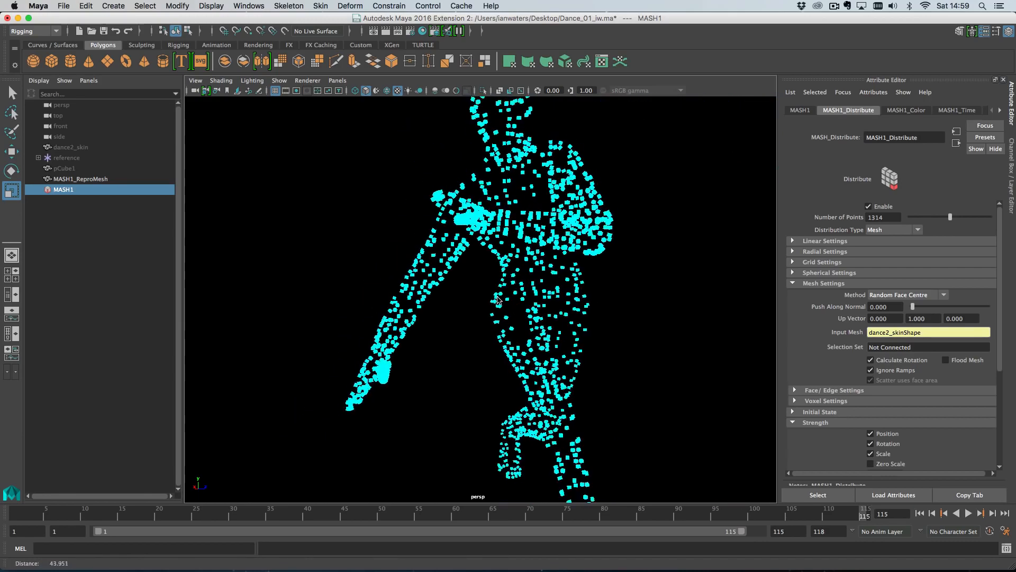
alt+drag(498, 300, 529, 288)
alt+drag(473, 321, 539, 315)
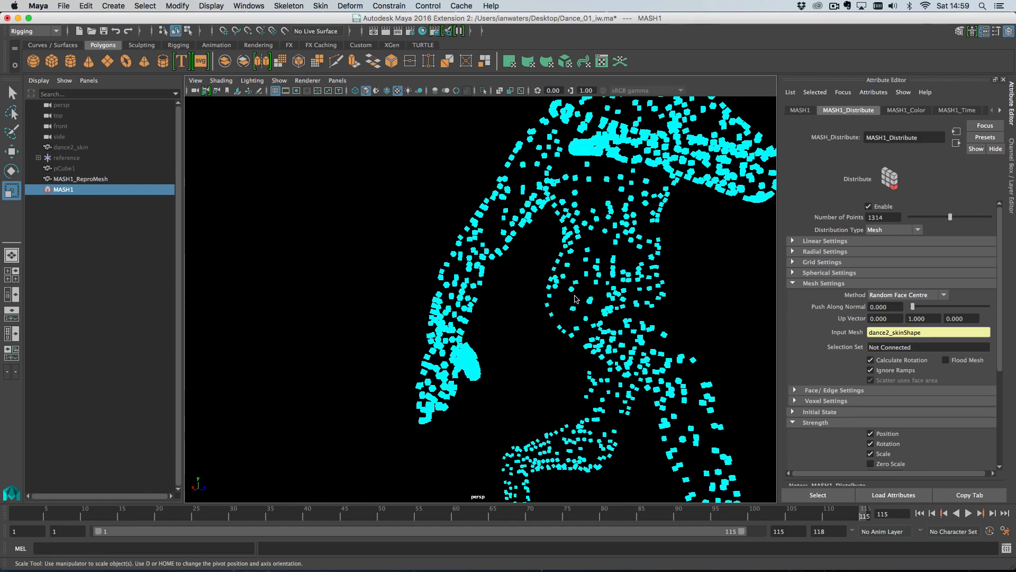
alt+drag(522, 336, 462, 291)
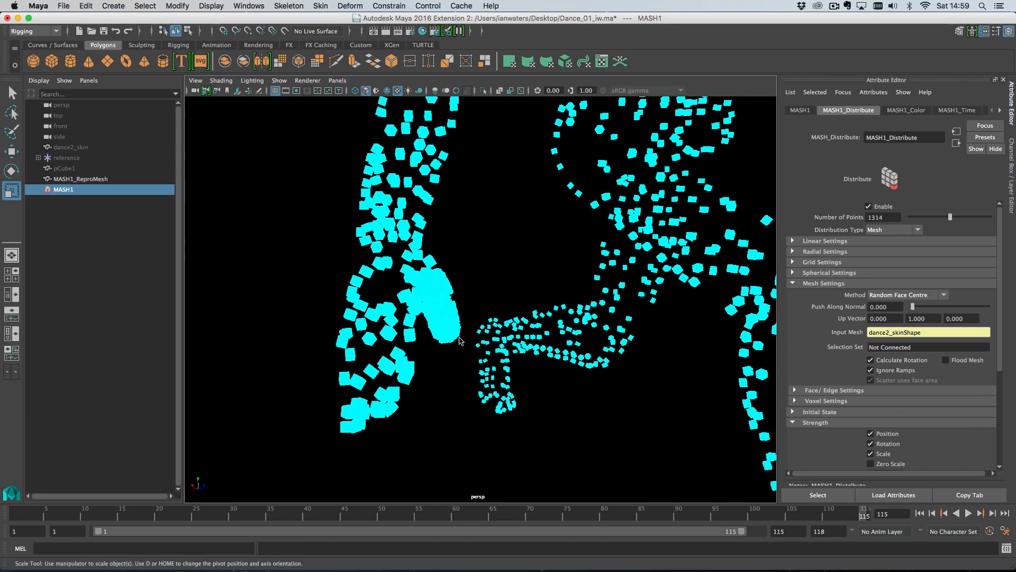
scroll(554, 356, down, 3)
alt+drag(554, 356, 511, 283)
scroll(466, 301, down, 5)
scroll(524, 296, down, 4)
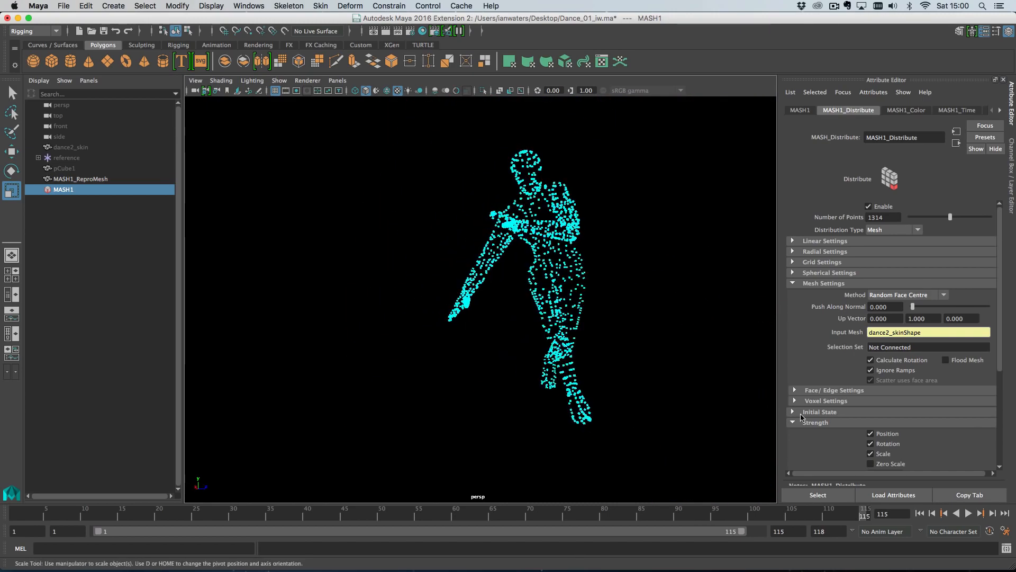
Turn on Enable Scaling in the Face/Edge Settings so the cubes scale with face size.
click(822, 390)
click(893, 402)
scroll(561, 316, up, 4)
alt+drag(561, 317, 555, 292)
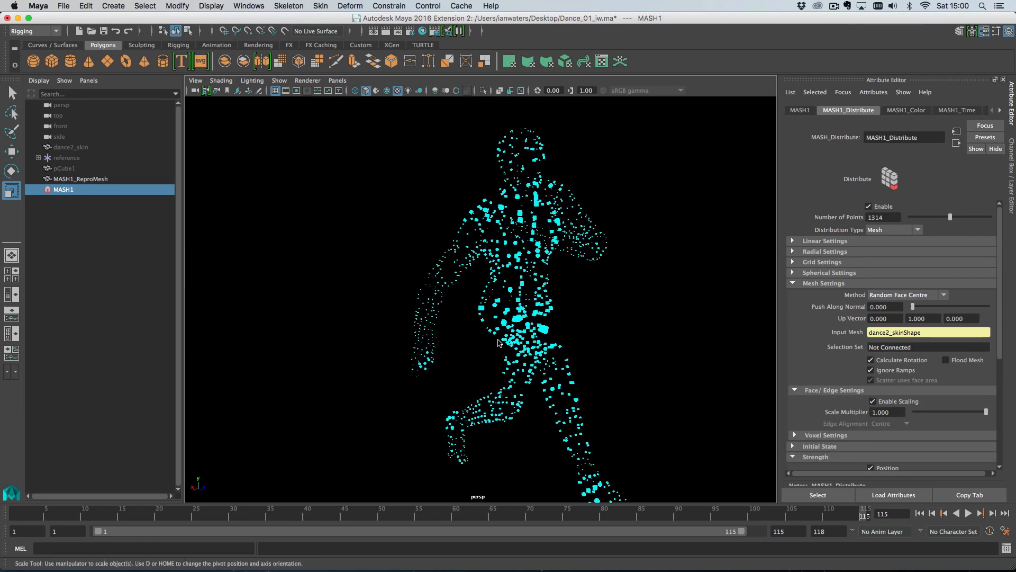
alt+drag(498, 339, 563, 339)
scroll(481, 314, up, 3)
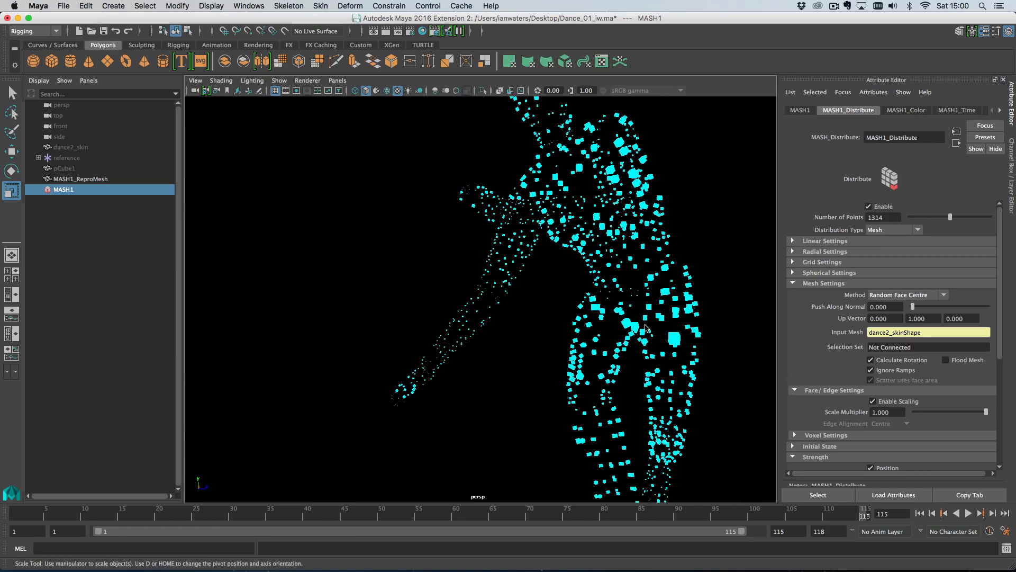
alt+drag(613, 335, 540, 314)
alt+middle_drag(540, 315, 552, 259)
scroll(535, 276, up, 4)
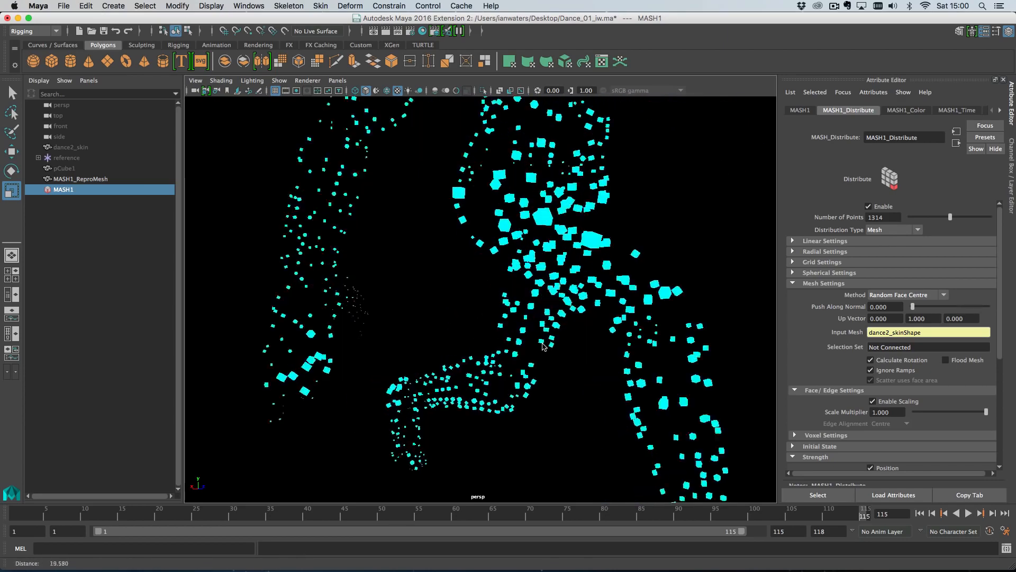
scroll(371, 297, up, 4)
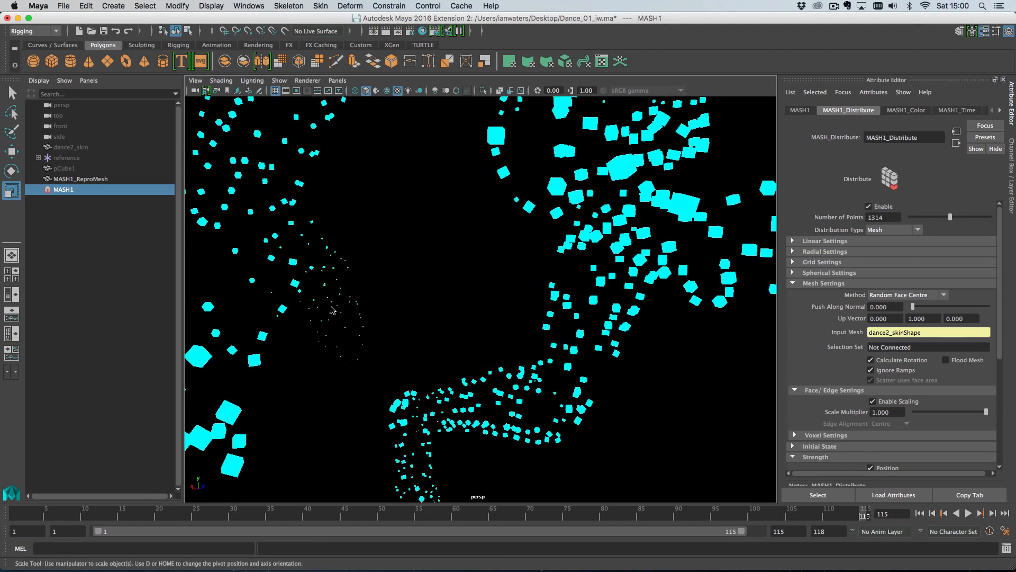
Test the Scale Multiplier, keeping it at 1.000, and examine the cube sizes across the dancer's arms, hips and legs.
drag(976, 411, 1004, 410)
alt+right_drag(610, 360, 479, 317)
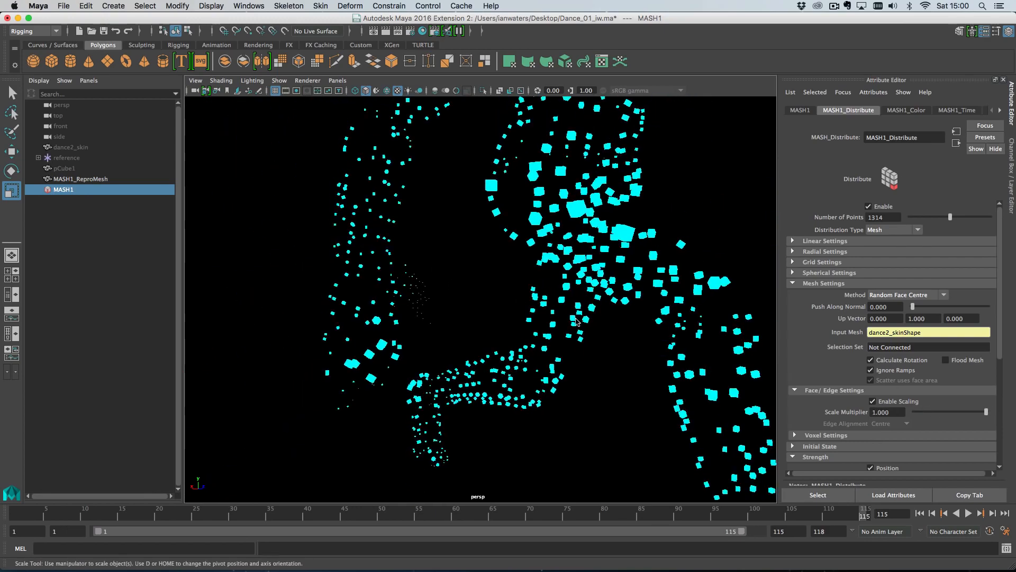
alt+drag(479, 317, 608, 321)
alt+right_drag(609, 321, 511, 299)
alt+middle_drag(510, 300, 445, 341)
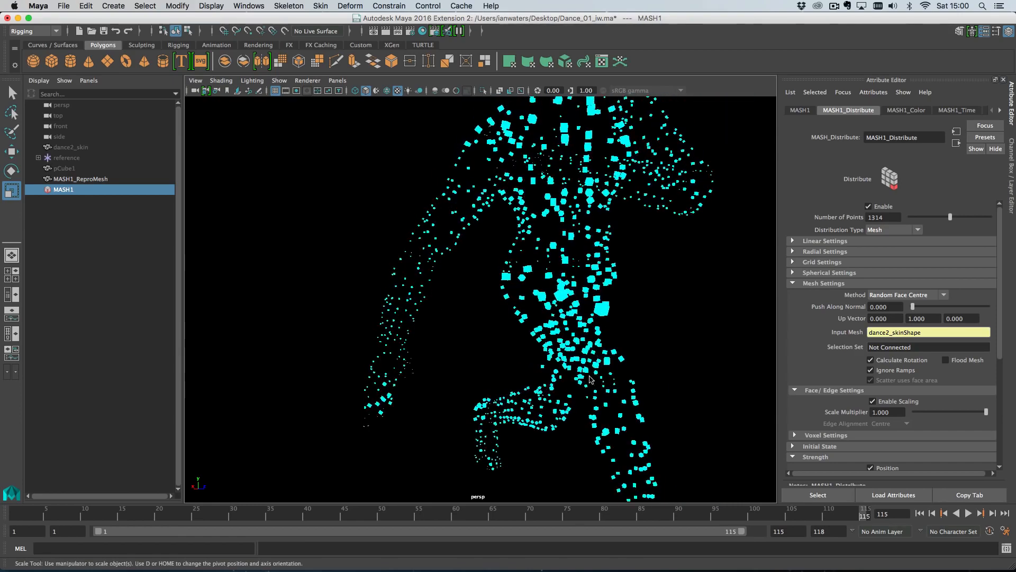
alt+drag(444, 342, 584, 354)
alt+drag(566, 299, 564, 288)
alt+middle_drag(571, 306, 600, 299)
scroll(600, 302, up, 10)
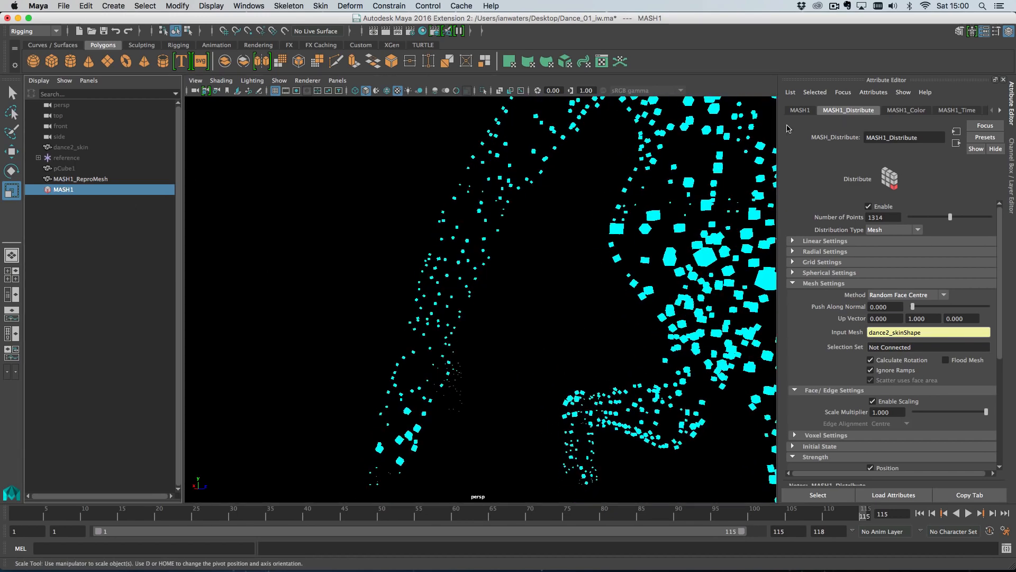
click(799, 110)
right_click(962, 281)
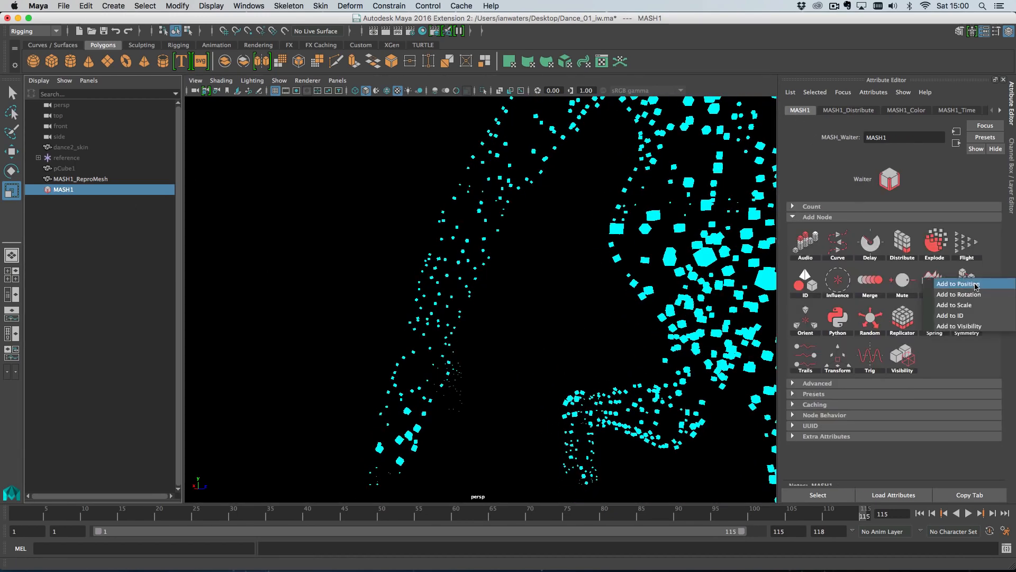
click(975, 286)
key(z)
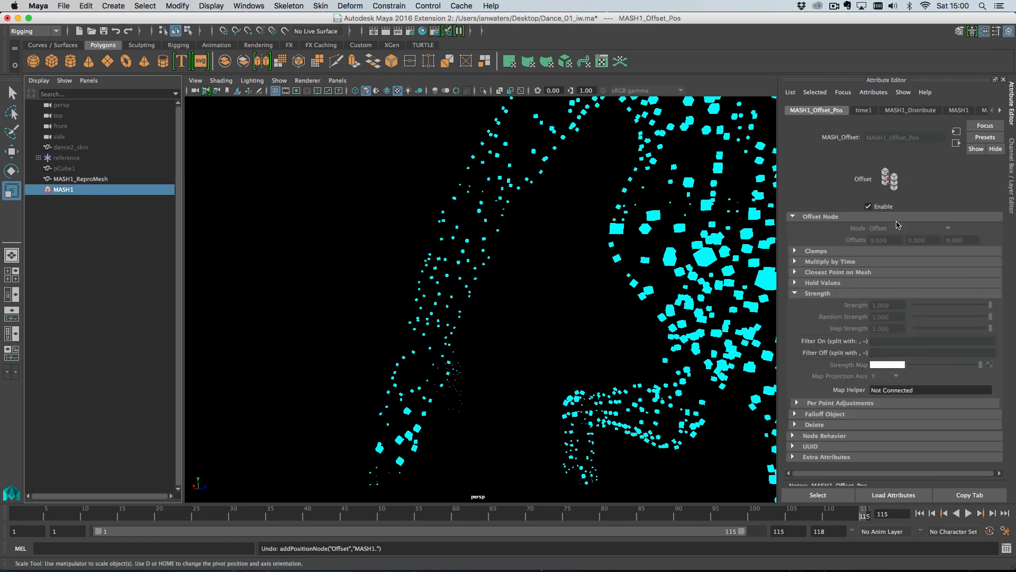
Add an Offset node to MASH1's scale and set all three of its offsets to 0.1.
right_click(967, 276)
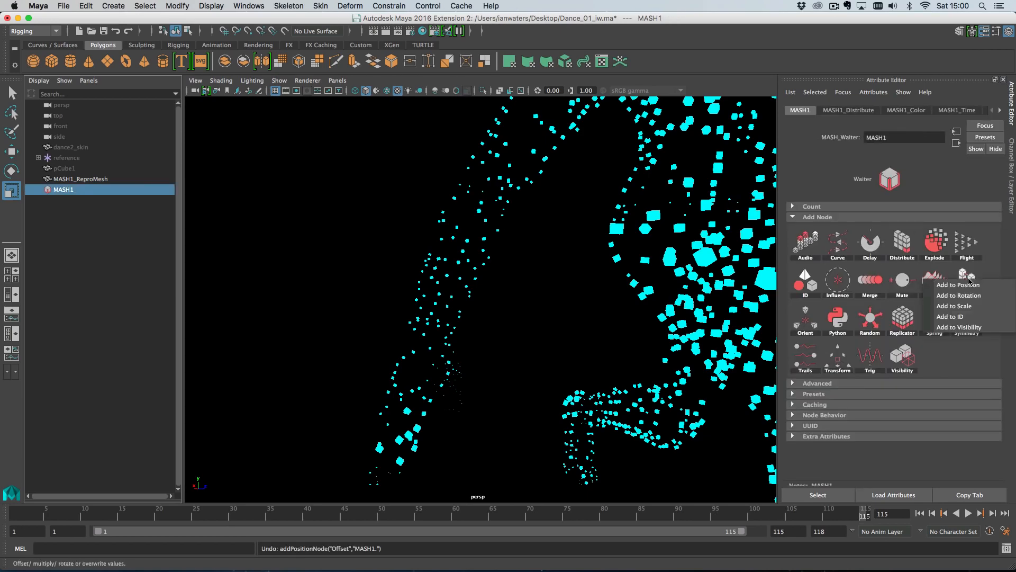
click(953, 306)
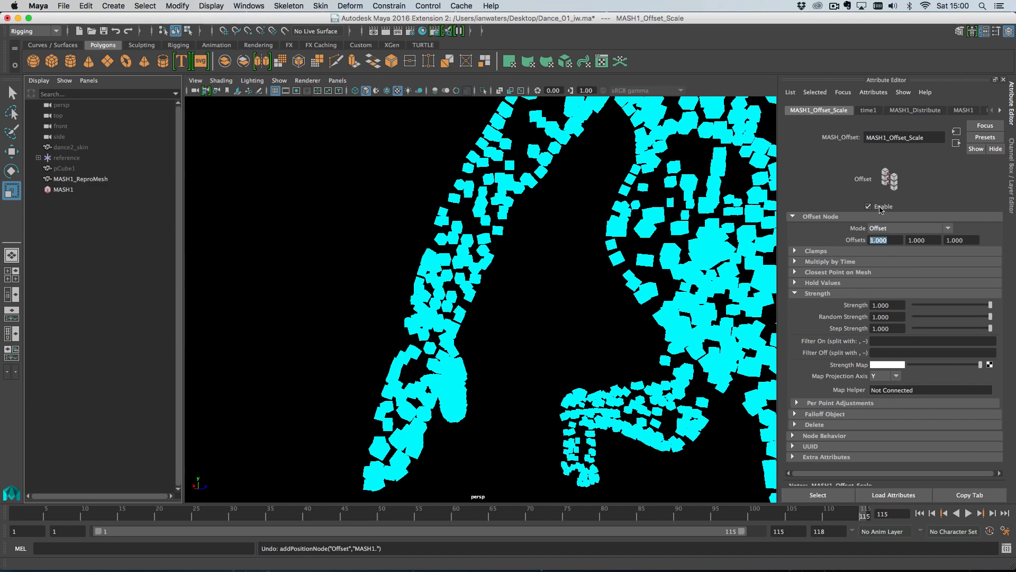
text(1)
key(Tab)
text(0.1)
key(Tab)
text(0.1)
key(Return)
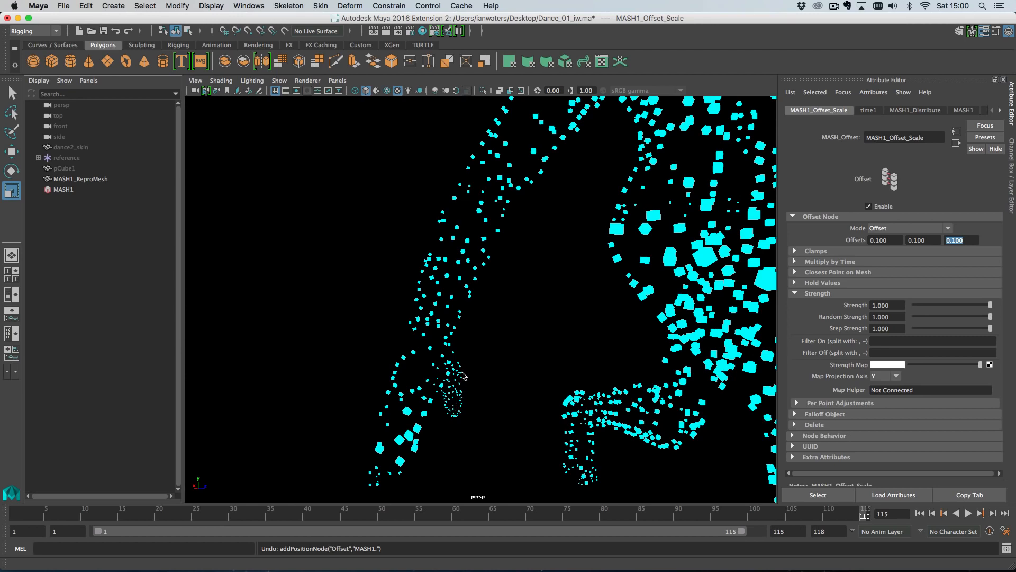
Return to MASH1's Distribute settings and test the Scale Multiplier, leaving it at 1.000.
click(69, 190)
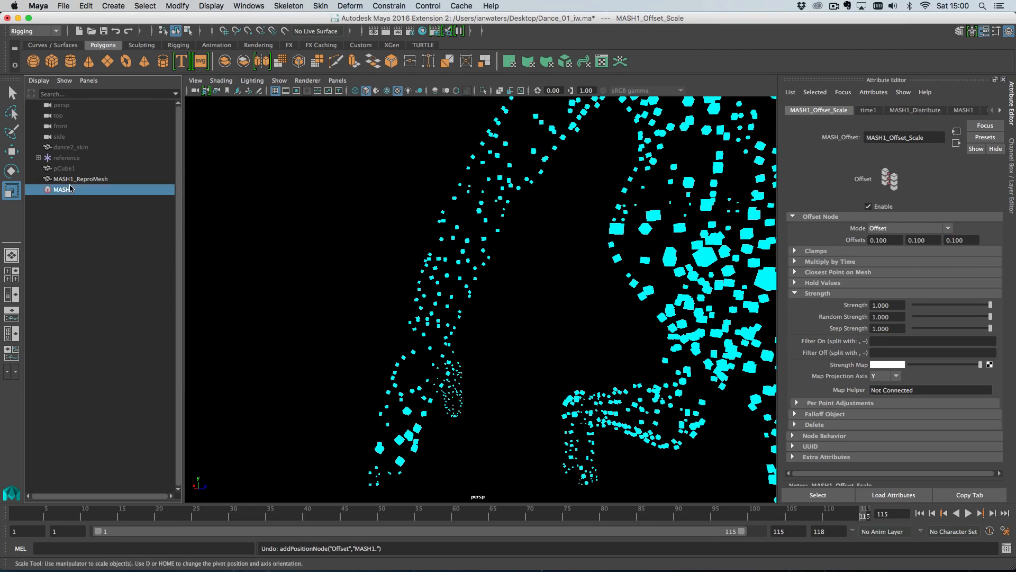
click(937, 110)
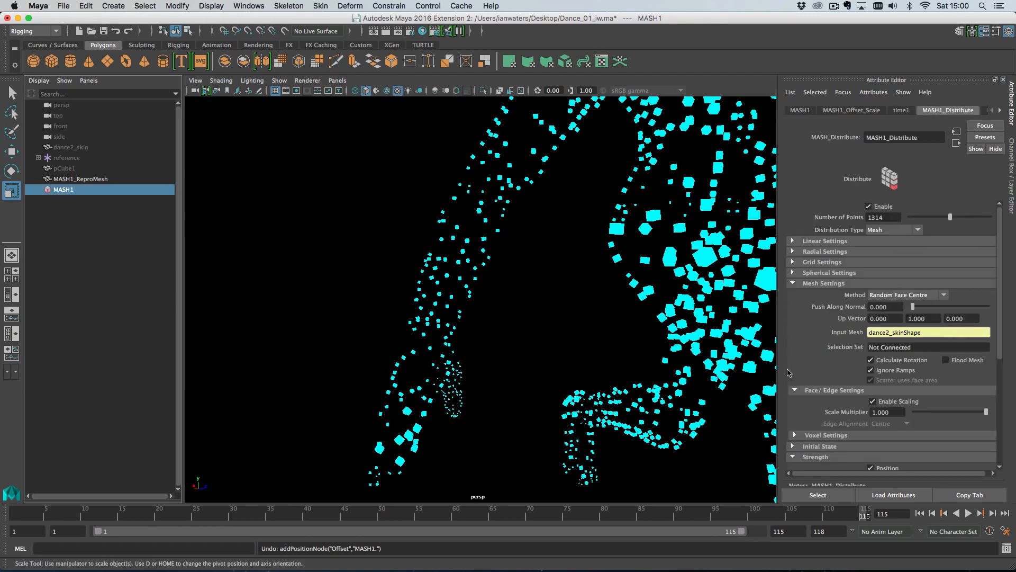
scroll(501, 263, down, 5)
alt+drag(501, 263, 566, 296)
mouse_move(985, 412)
mouse_down()
mouse_move(921, 415)
mouse_move(1002, 413)
mouse_up()
alt+right_drag(717, 391, 632, 367)
alt+drag(632, 368, 651, 372)
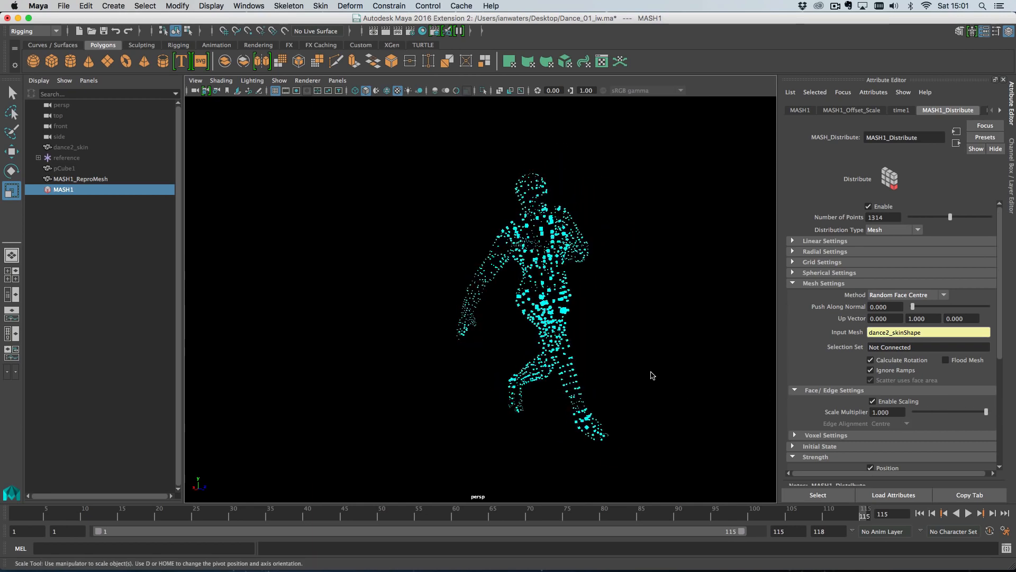
Change the mesh distribution method to Voxel and view the result from another side.
click(896, 295)
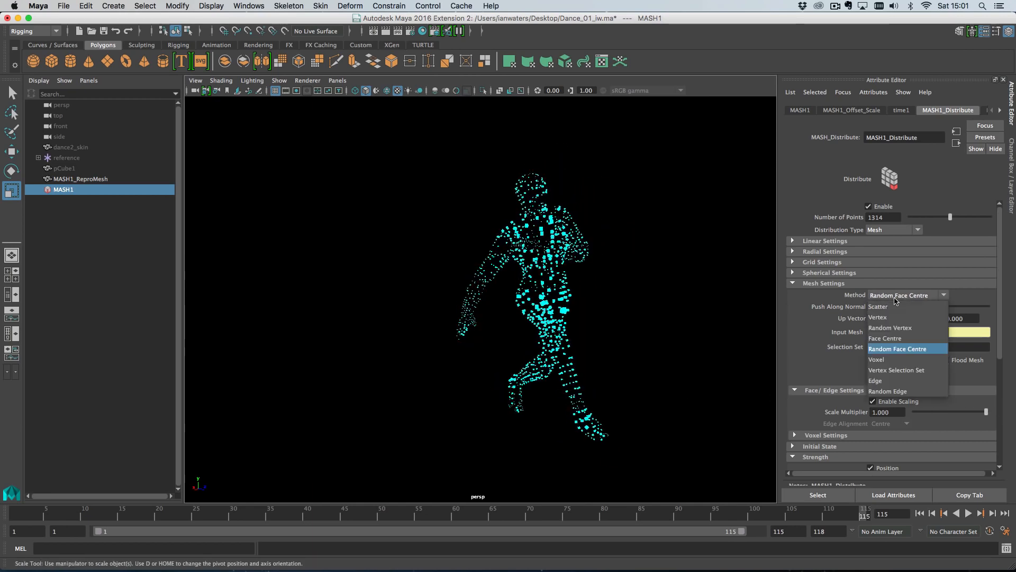
click(896, 361)
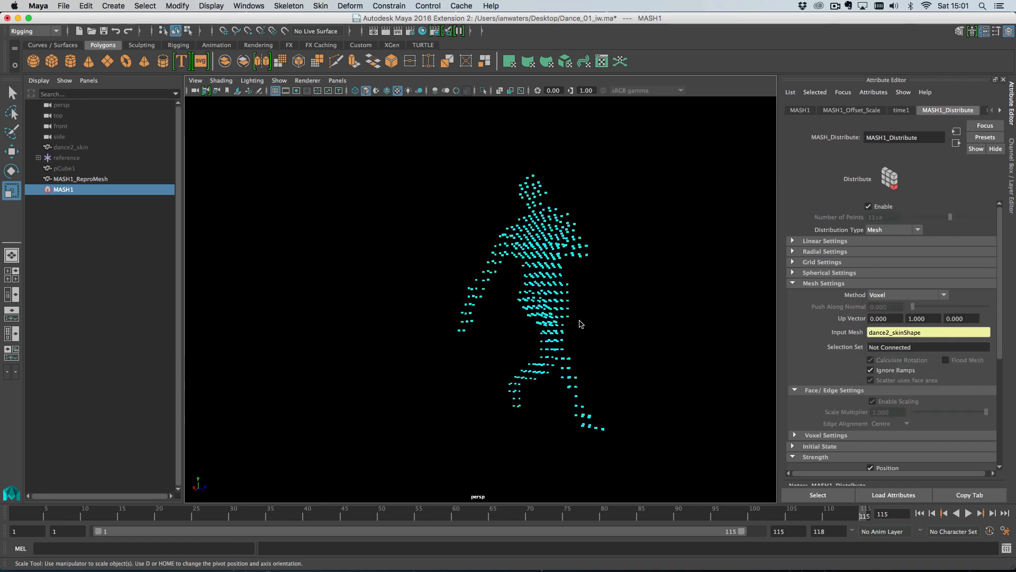
alt+drag(590, 324, 550, 319)
alt+right_drag(551, 319, 597, 343)
alt+drag(597, 343, 615, 359)
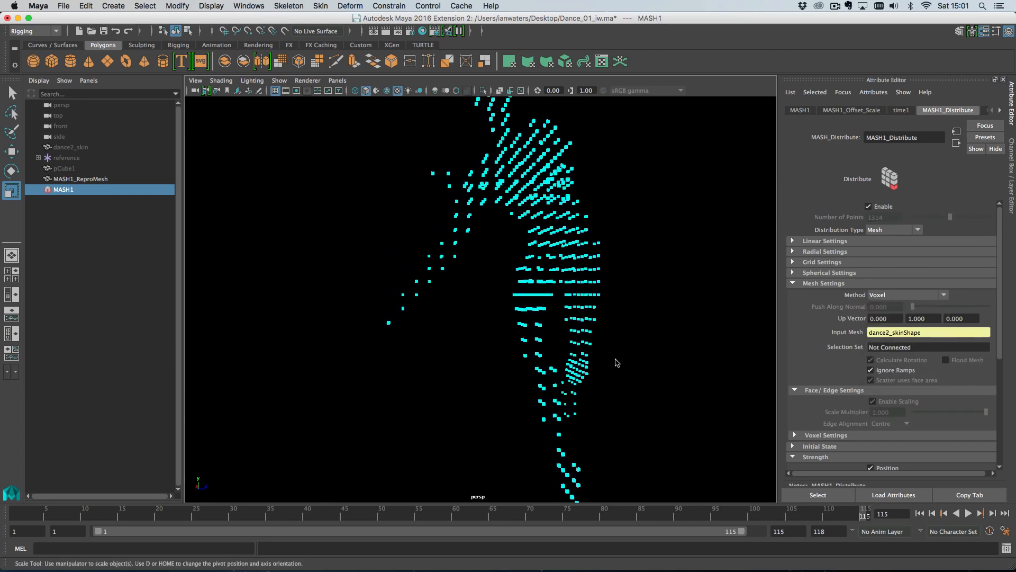
In the Voxel Settings, set Voxel Size to 1.365 and test Border Size, leaving it at 0.001.
click(830, 393)
click(834, 401)
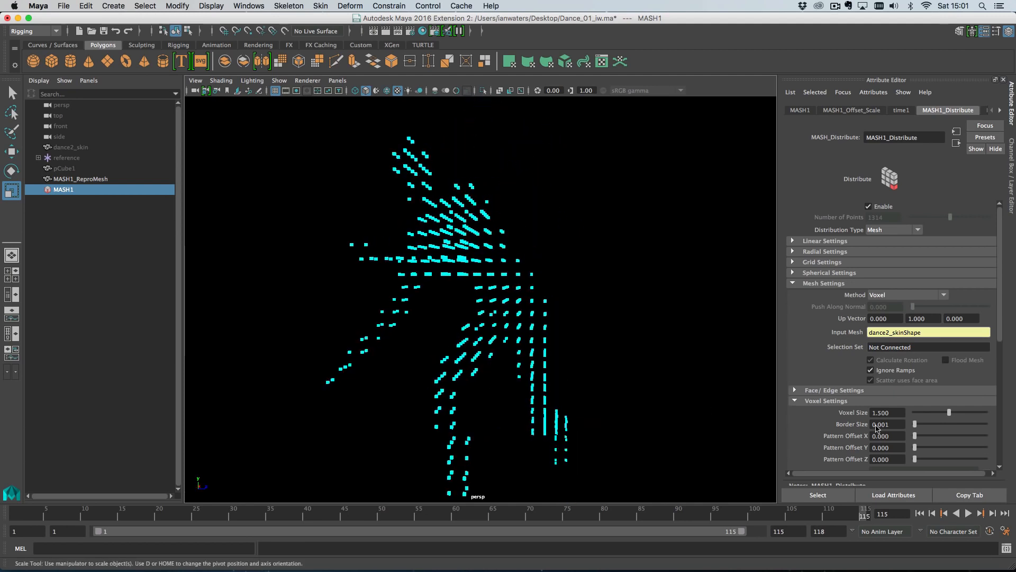
drag(951, 412, 979, 412)
drag(974, 412, 946, 413)
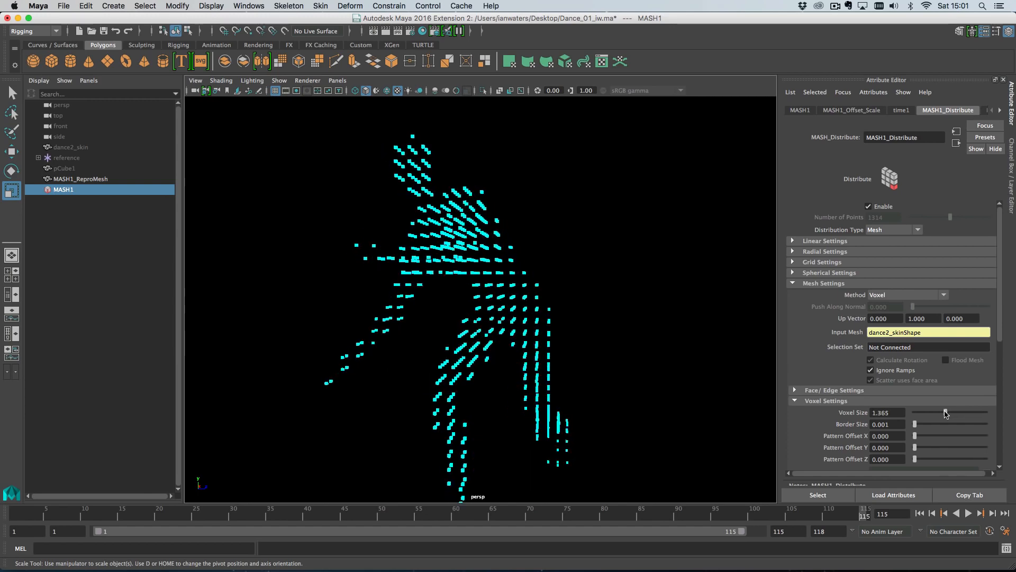
alt+drag(654, 376, 614, 334)
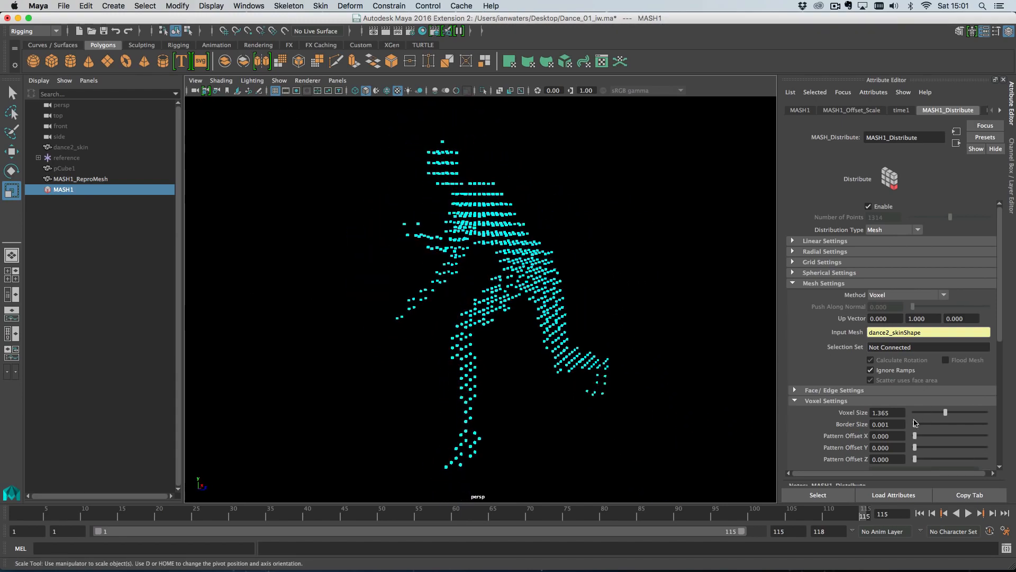
drag(916, 426, 867, 449)
alt+drag(612, 382, 688, 340)
Switch the mesh distribution method back to Scatter and view the dancer from the side.
click(889, 295)
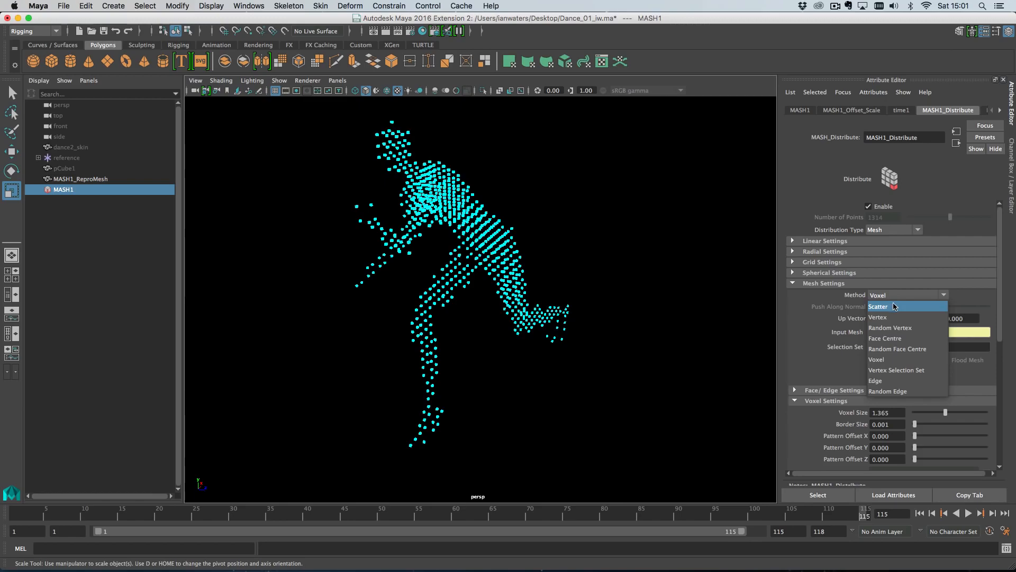
click(893, 306)
alt+drag(617, 325, 554, 314)
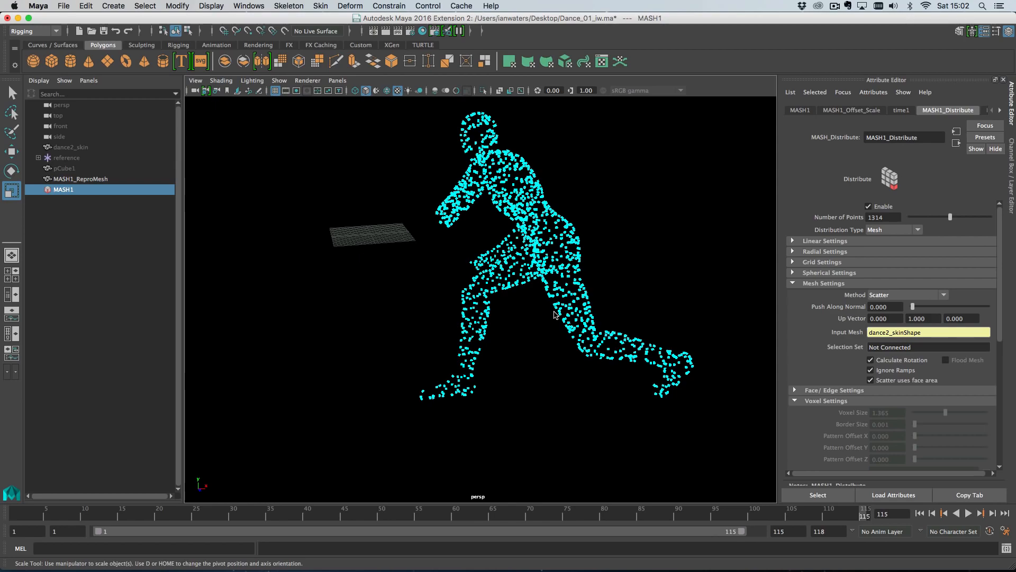
Play and scrub through the dance animation to check how the scattered cubes follow the moving dancer.
alt+drag(562, 312, 645, 327)
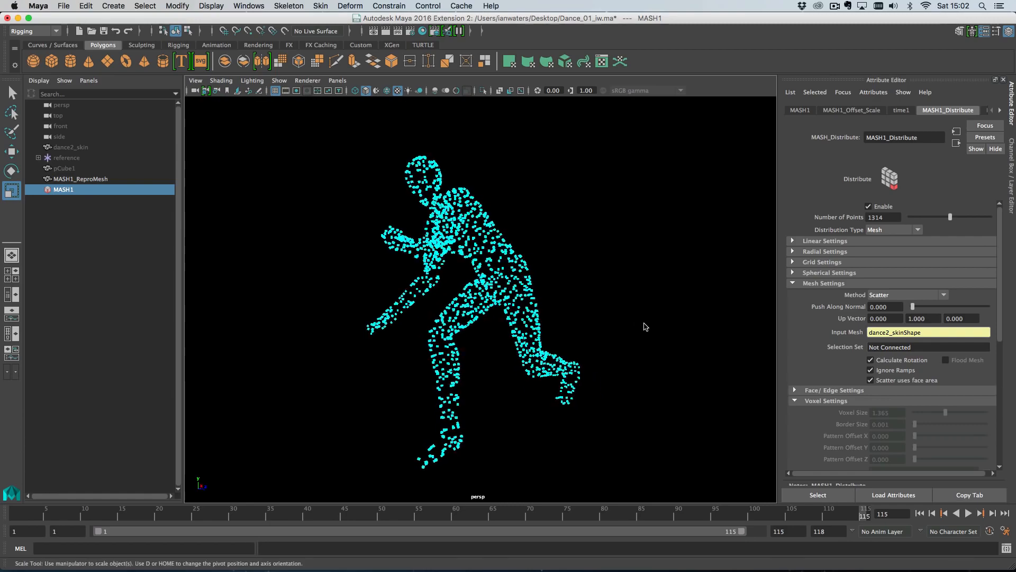
key(alt+v)
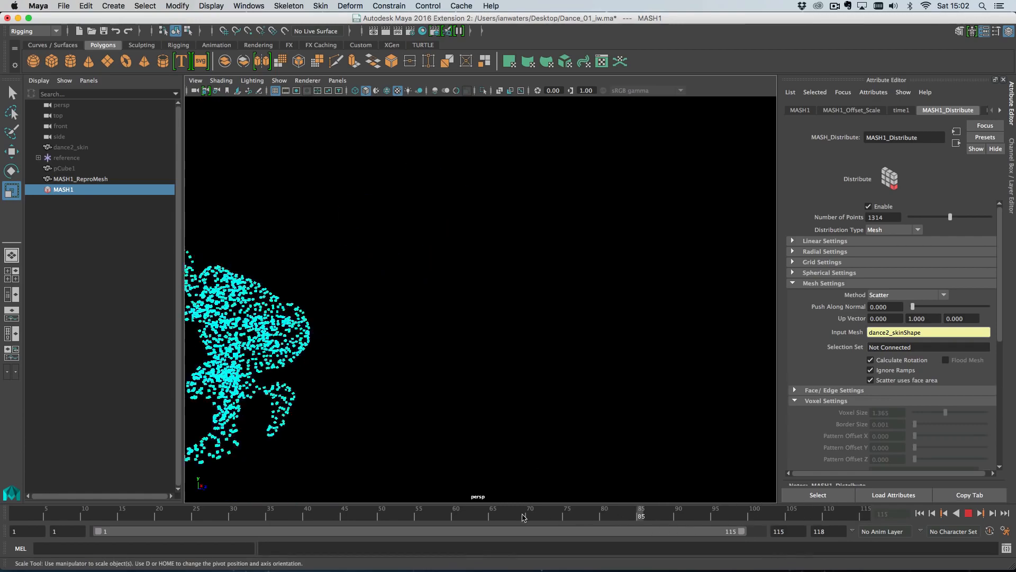
mouse_move(885, 522)
mouse_down()
mouse_move(809, 514)
mouse_move(853, 510)
mouse_move(817, 499)
mouse_move(830, 517)
mouse_move(872, 517)
mouse_up()
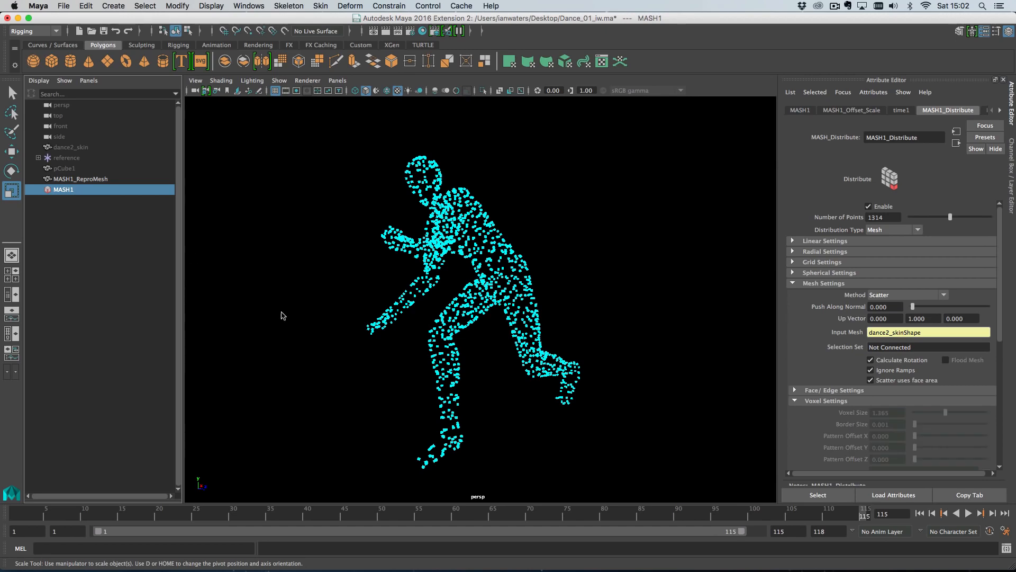
Create a mesh from MASH1's points with the MASH utility and select the resulting mesh.
click(114, 6)
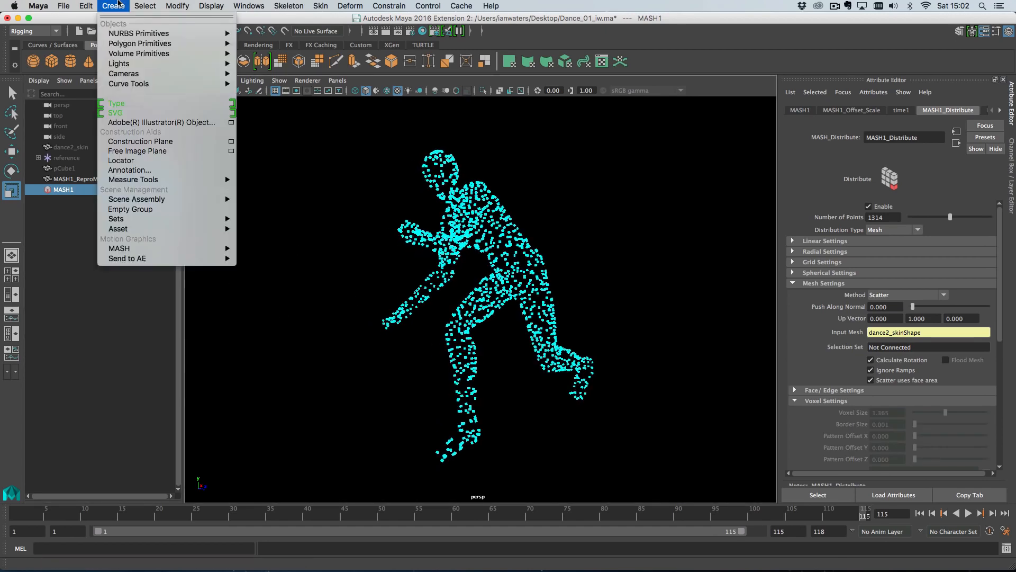
mouse_move(222, 248)
mouse_move(290, 263)
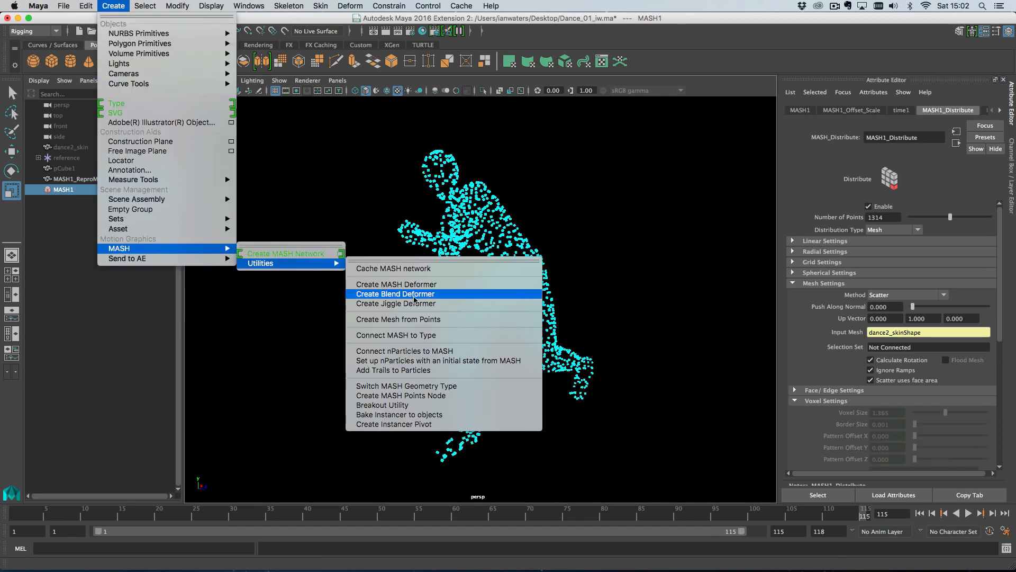
click(413, 320)
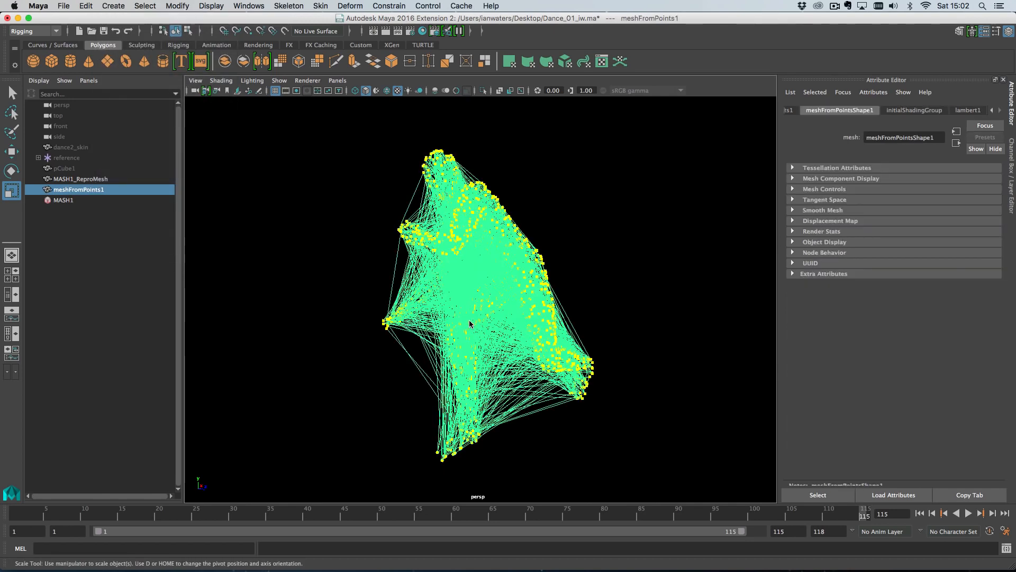
click(93, 203)
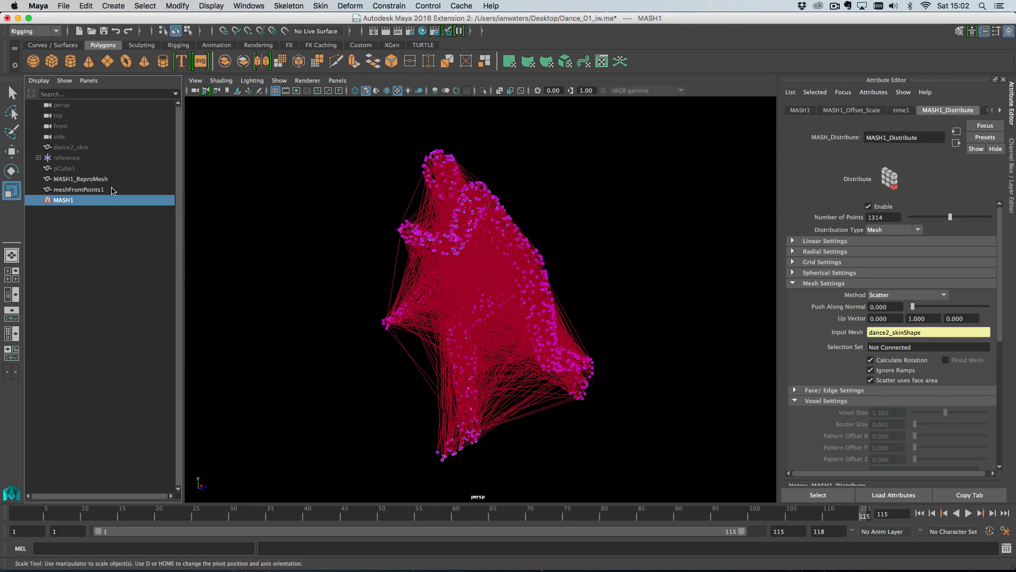
click(111, 189)
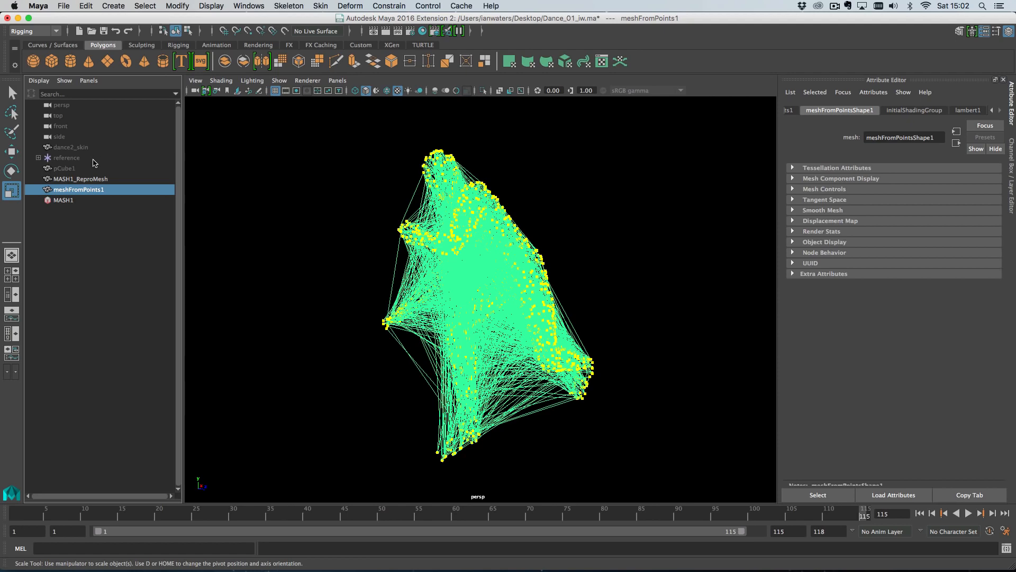
Bind meshFromPoints1 to the hips joint of the reference skeleton and scrub the animation to test it.
click(38, 157)
click(69, 169)
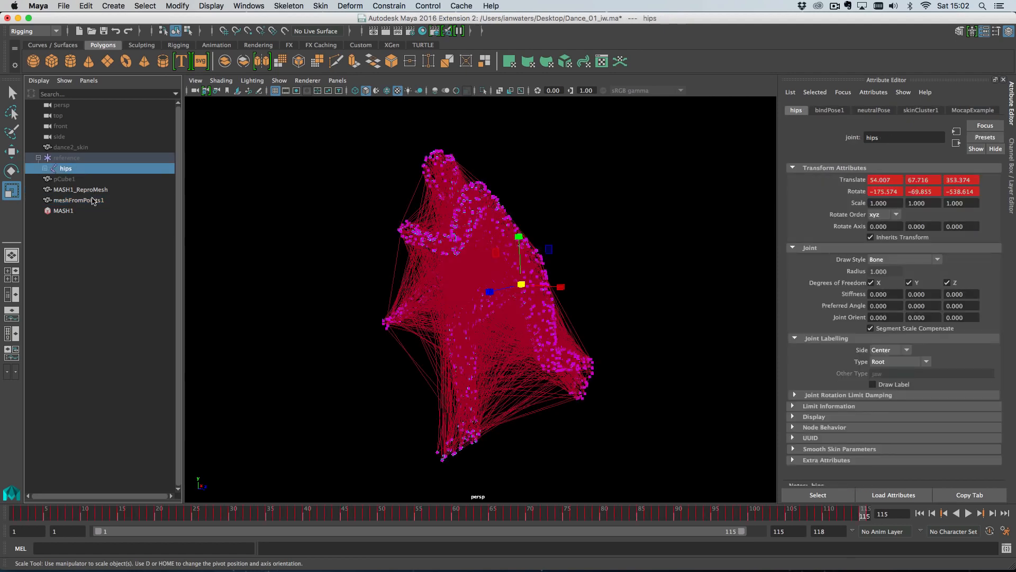
super+click(94, 200)
click(113, 6)
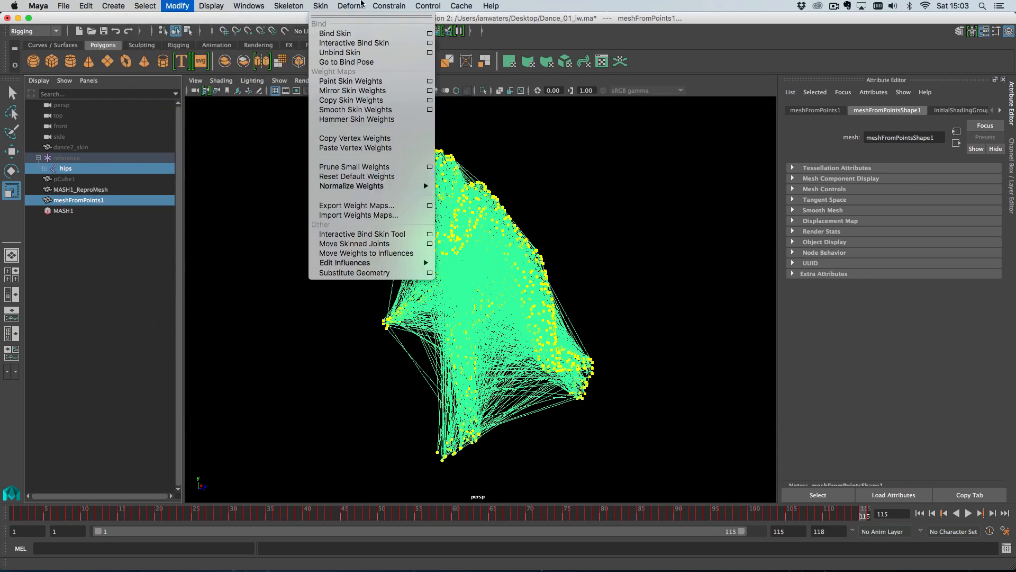
mouse_move(316, 3)
click(334, 33)
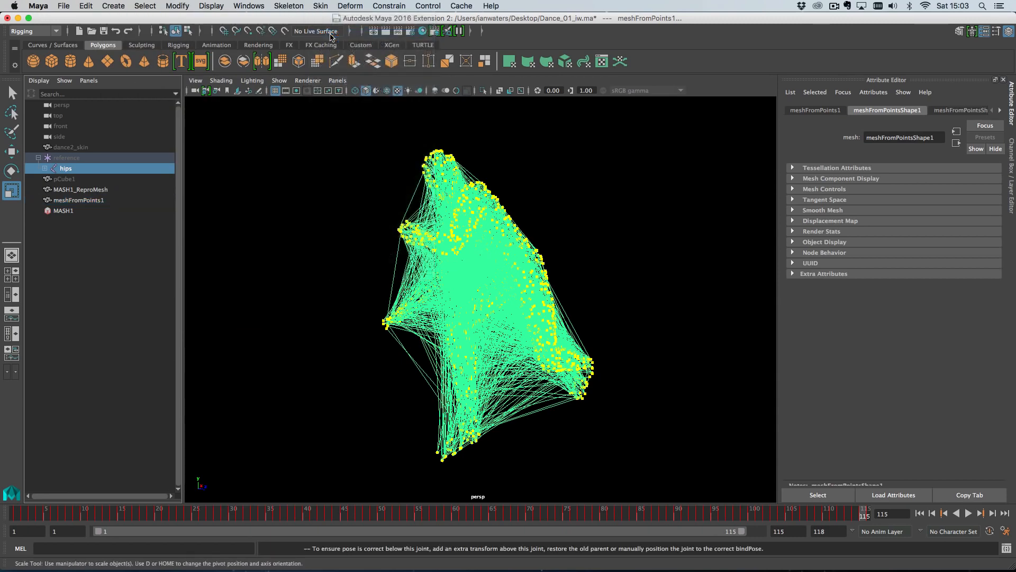
click(89, 200)
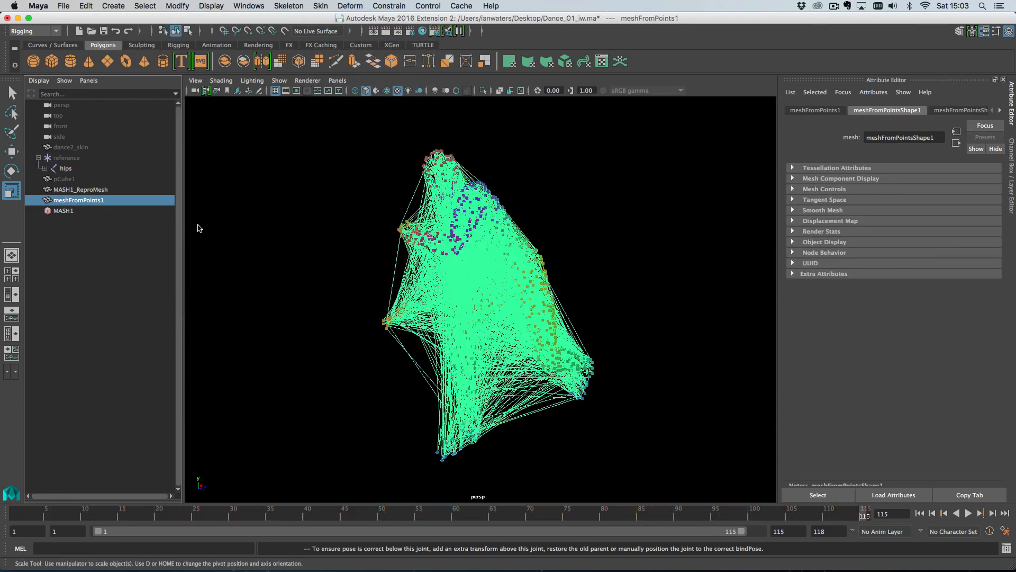
drag(868, 524, 746, 527)
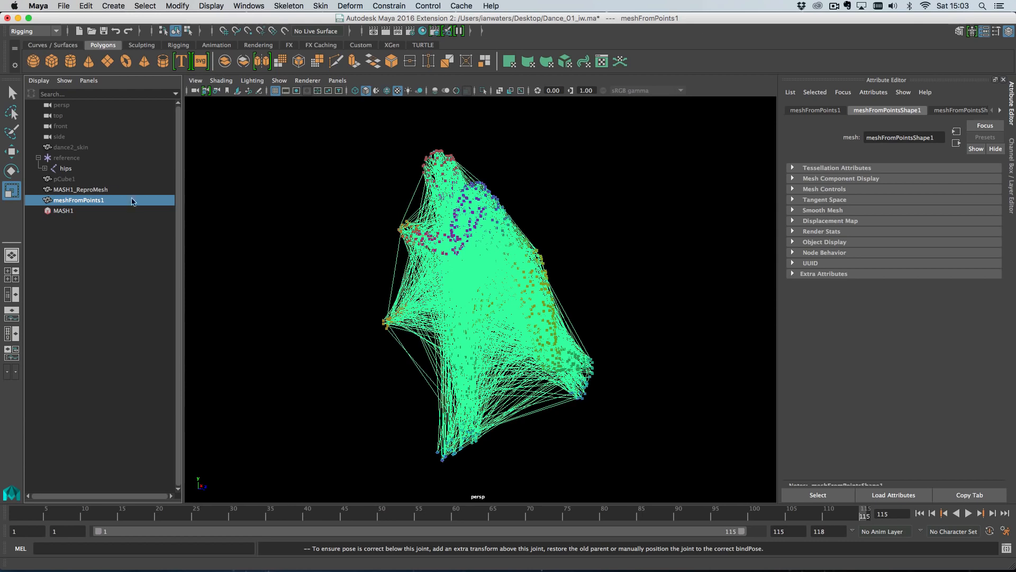
Copy the skin weights from dance2_skin to meshFromPoints1.
click(81, 149)
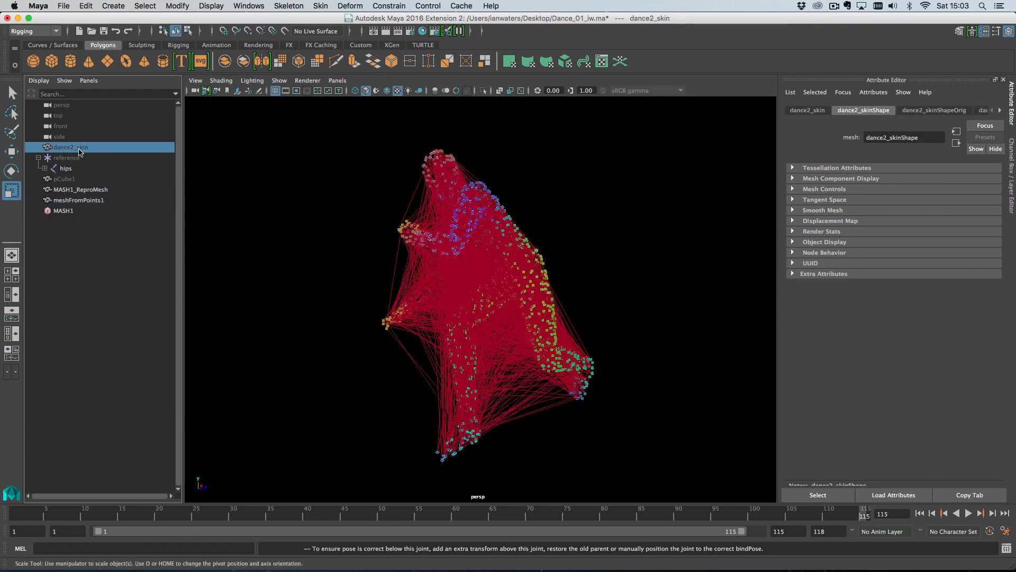
ctrl+click(84, 201)
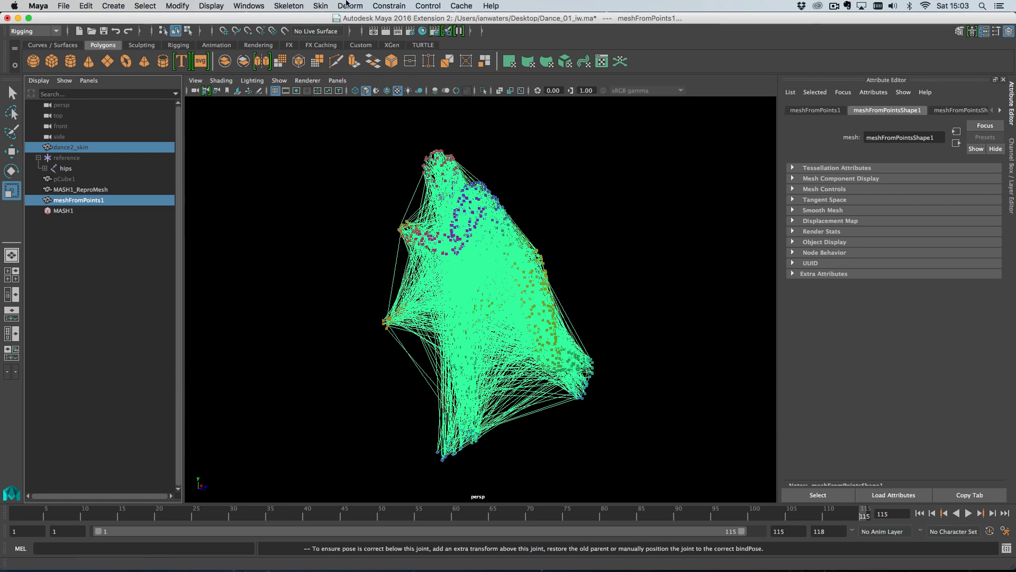
click(318, 5)
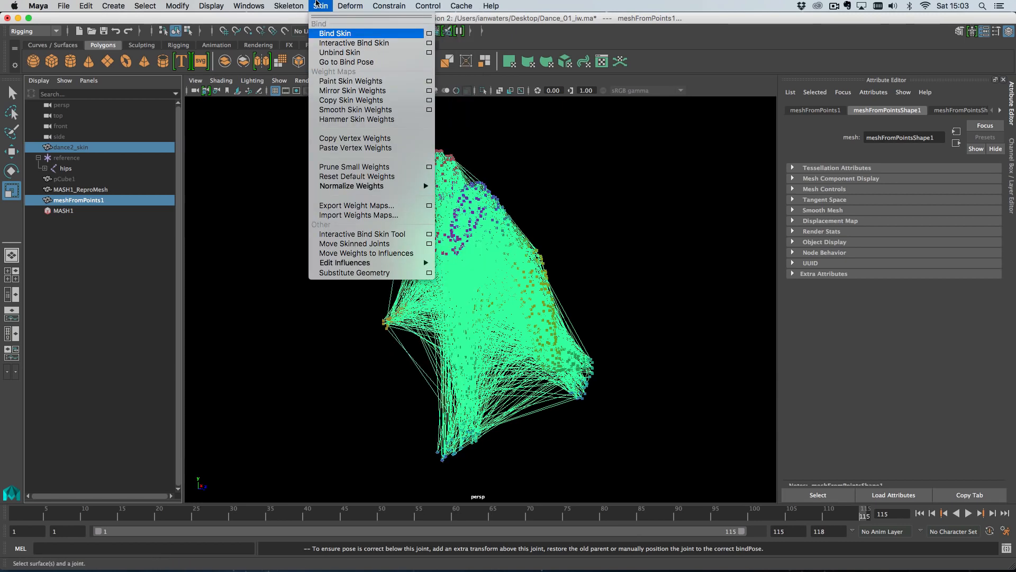
click(329, 101)
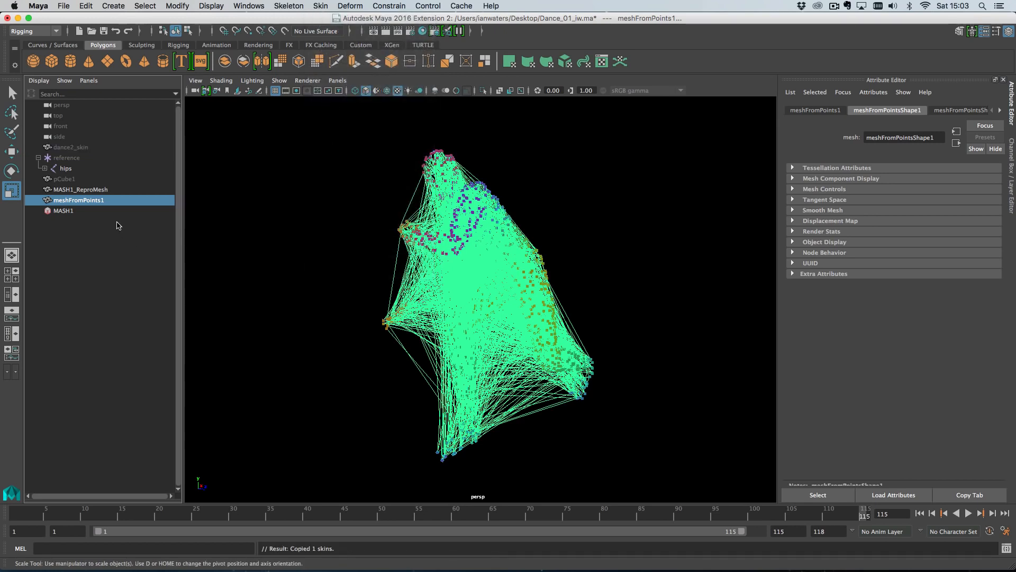
Hide MASH1_ReproMesh, then select meshFromPoints1 and scrub the animation to check the copied weights.
click(116, 190)
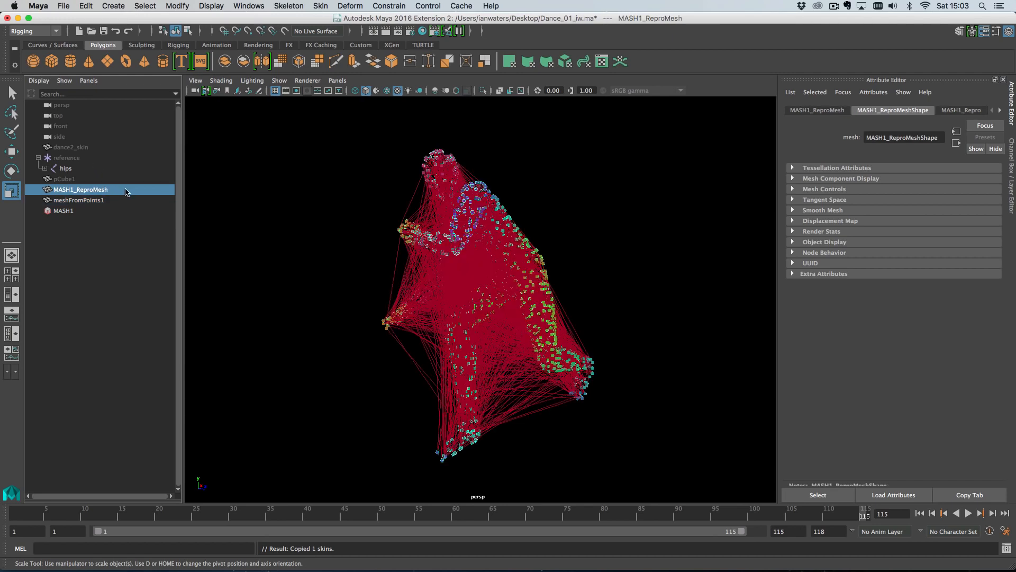
key(ctrl+h)
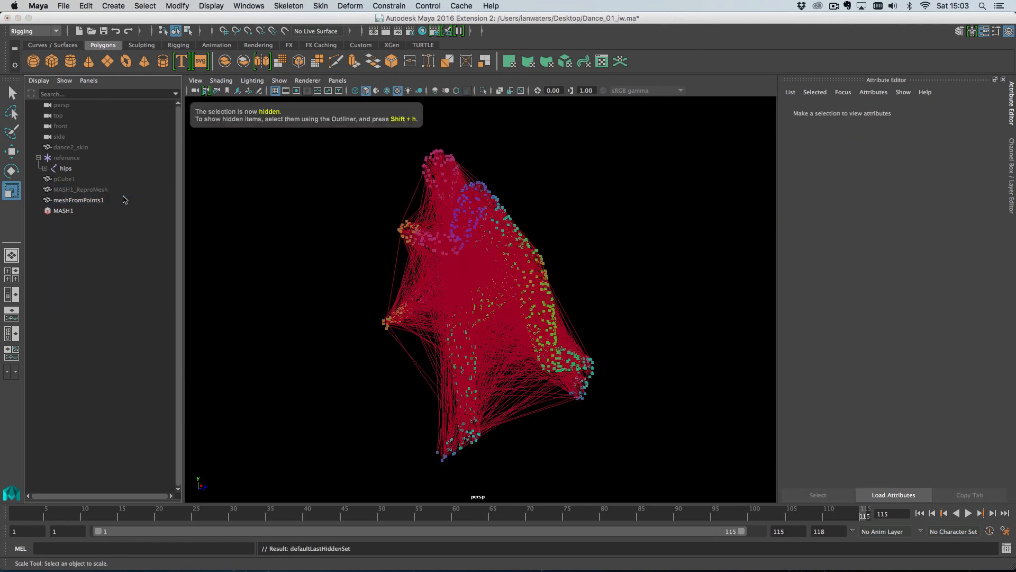
click(123, 200)
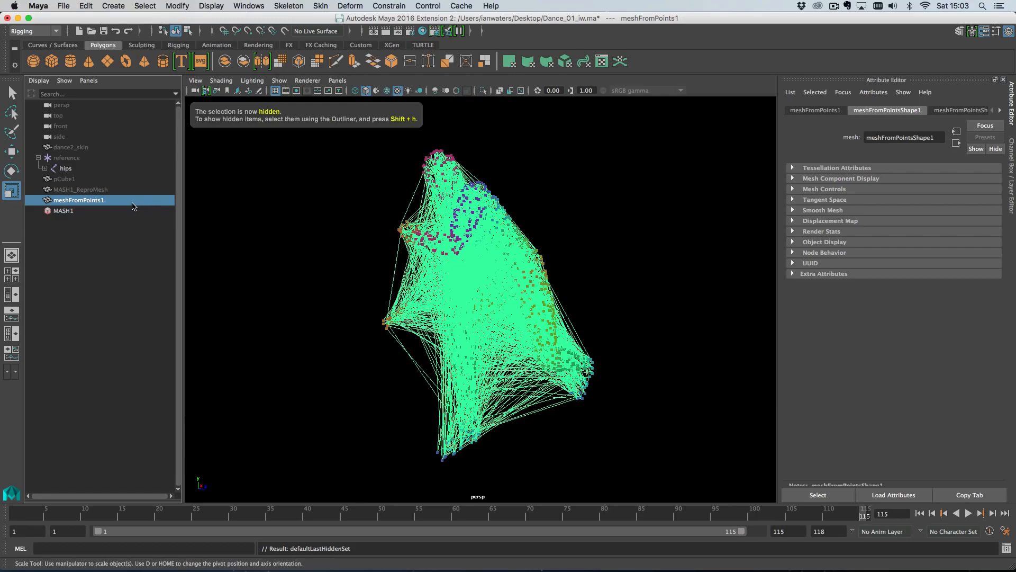
drag(840, 518, 805, 528)
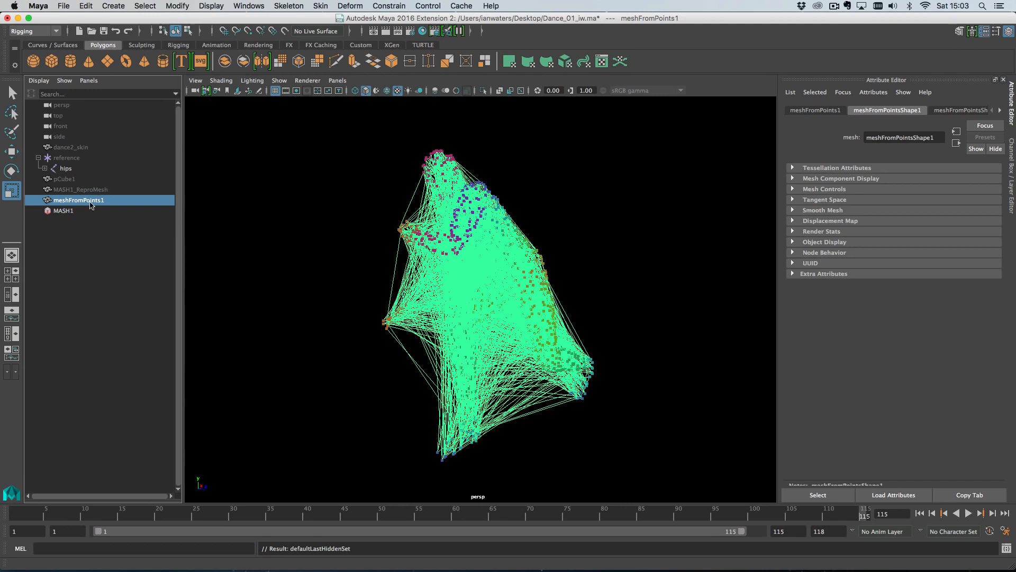
Create a new polygon cube and build a second MASH network from it.
click(52, 61)
click(113, 6)
mouse_move(175, 248)
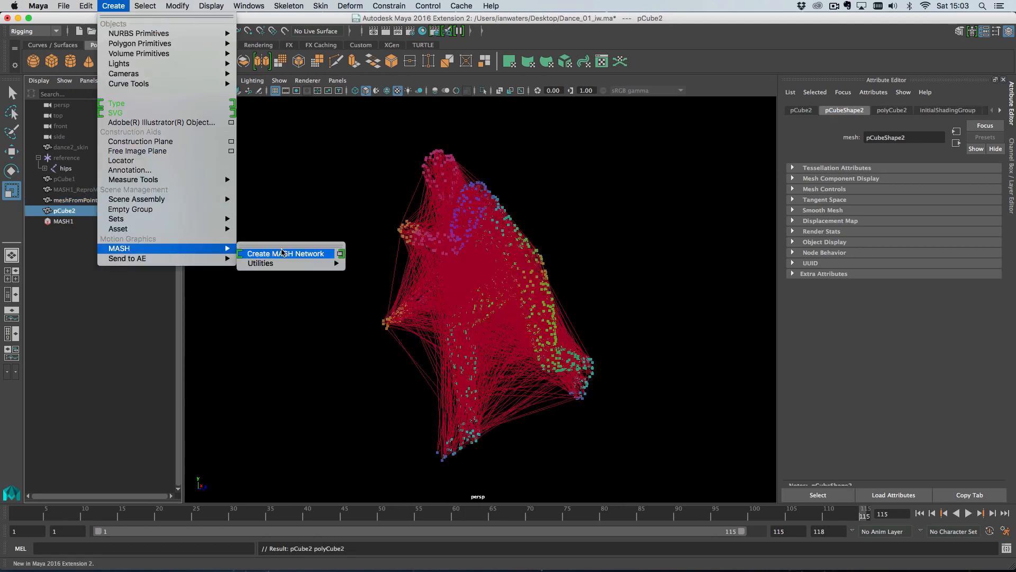
click(275, 250)
alt+right_drag(508, 343, 381, 297)
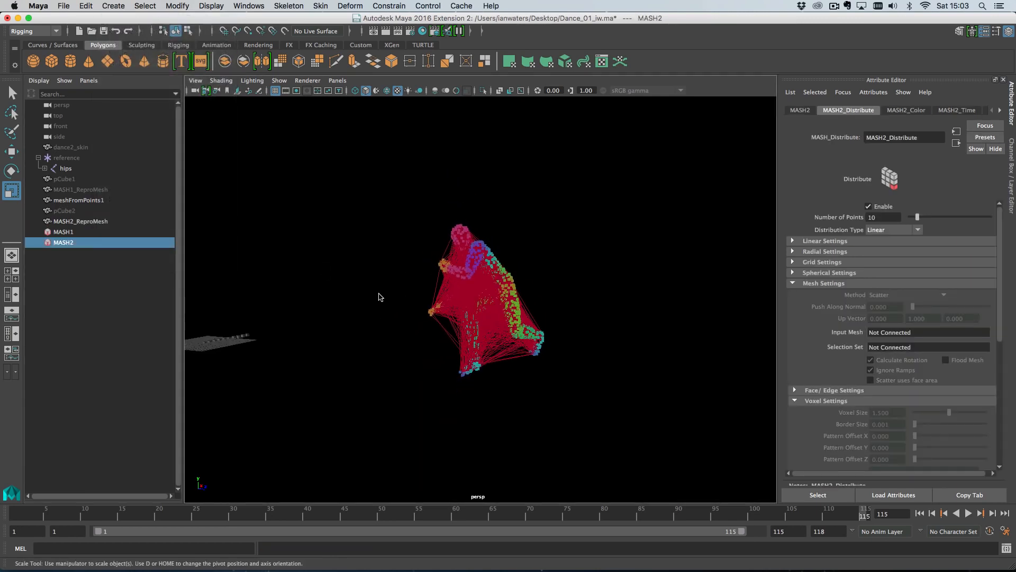
alt+drag(301, 286, 322, 322)
alt+right_drag(322, 322, 357, 341)
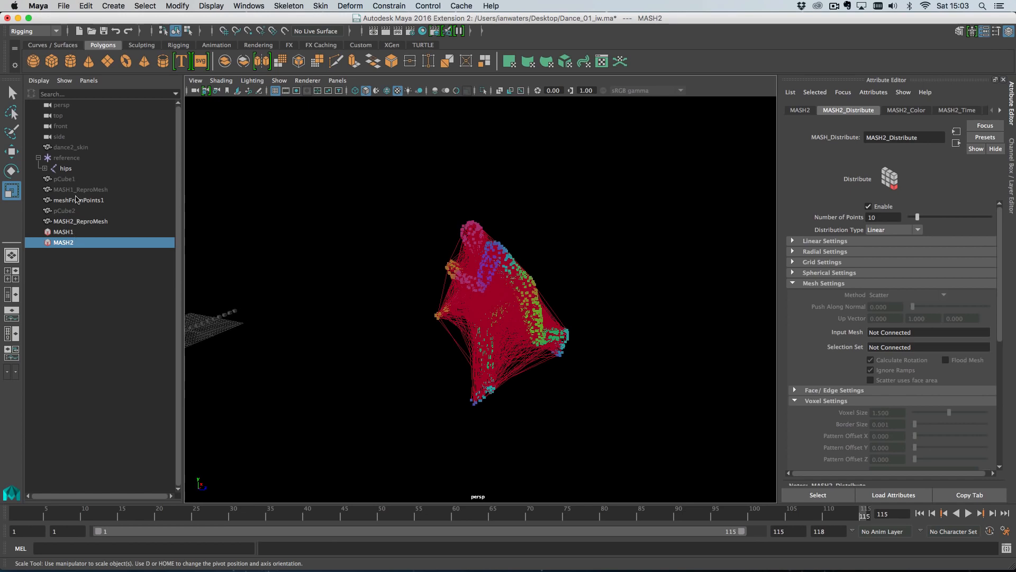
Connect meshFromPoints1 as MASH2's input mesh, using the Mesh distribution type with the Vertex method.
middle_drag(82, 201, 921, 337)
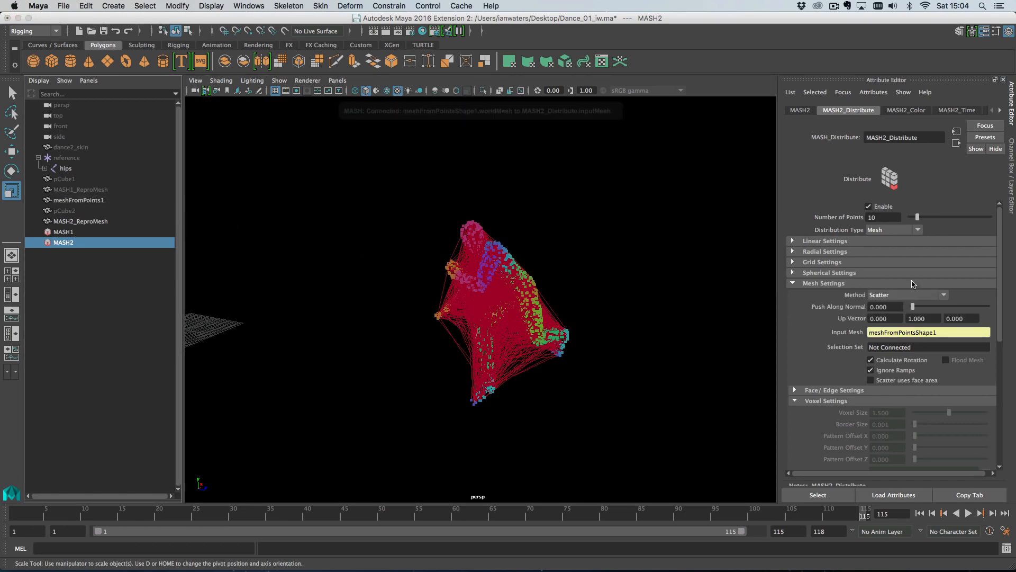
click(894, 230)
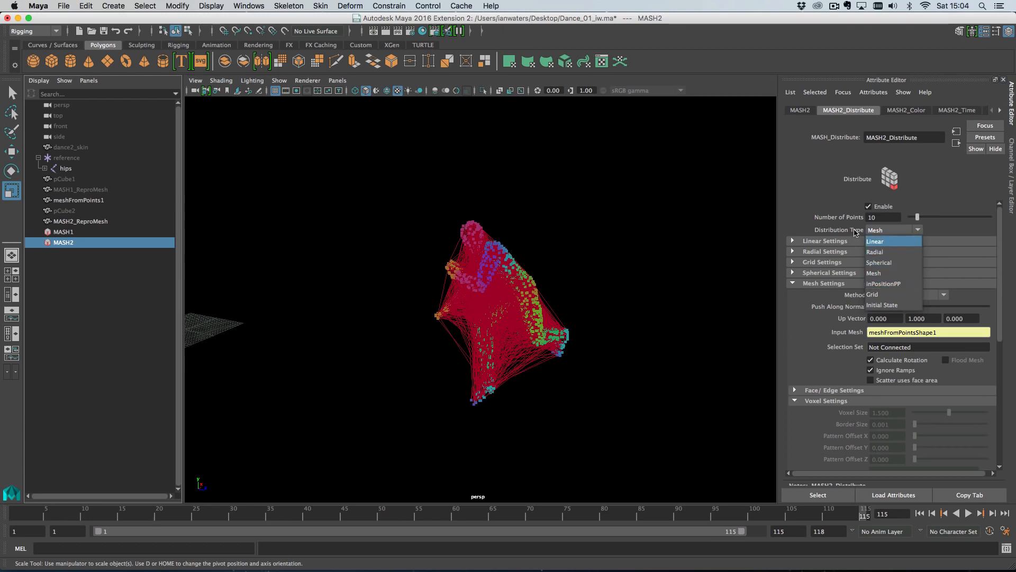
click(874, 273)
click(900, 295)
click(903, 317)
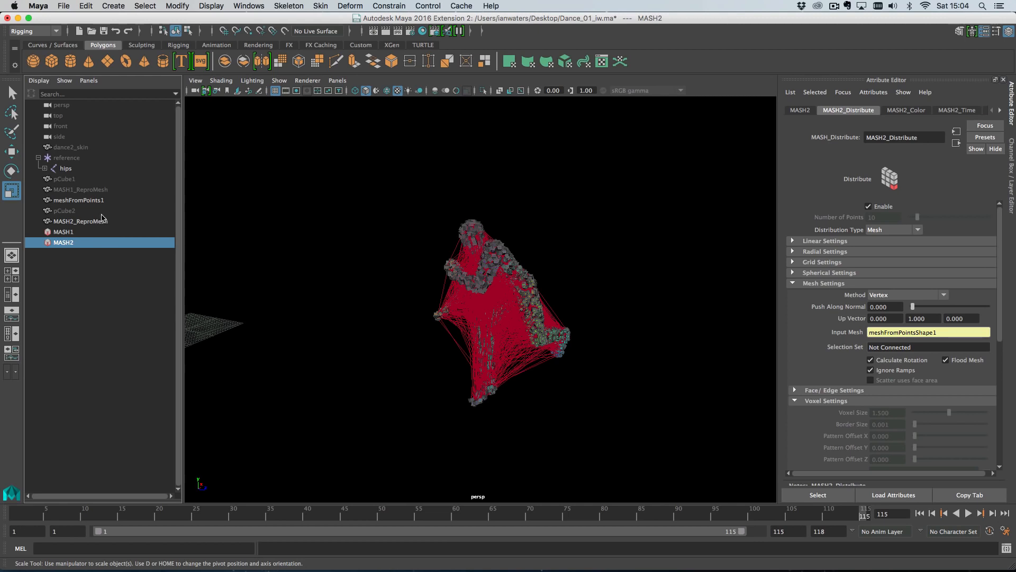
Hide meshFromPoints1 so only the cubes of the second MASH network show.
click(102, 200)
key(ctrl+h)
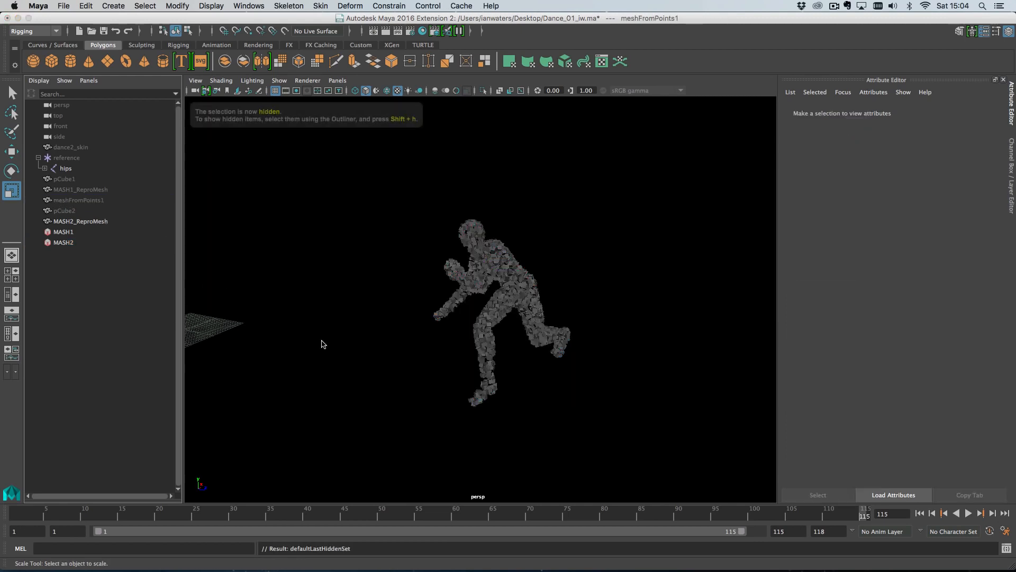
alt+right_drag(389, 228, 418, 255)
Scale pCube2 down and assign the existing cyan surfaceShader1 material to it.
click(92, 210)
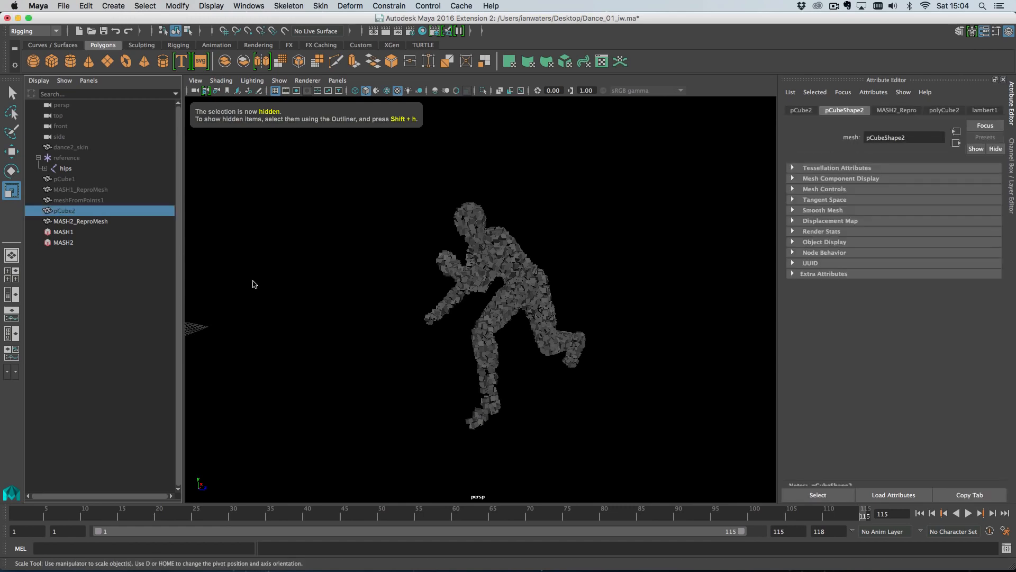
alt+middle_drag(330, 324, 417, 311)
drag(205, 323, 181, 327)
right_drag(208, 324, 279, 550)
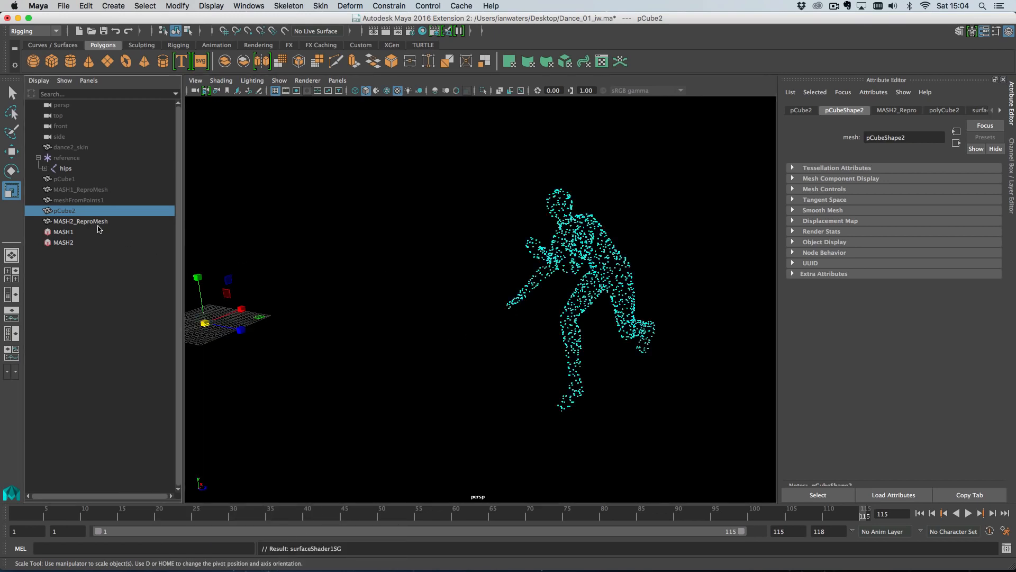
Inspect the small cubes up close and turn off Calculate Rotation in MASH2's mesh distribution settings.
alt+right_drag(516, 258, 572, 312)
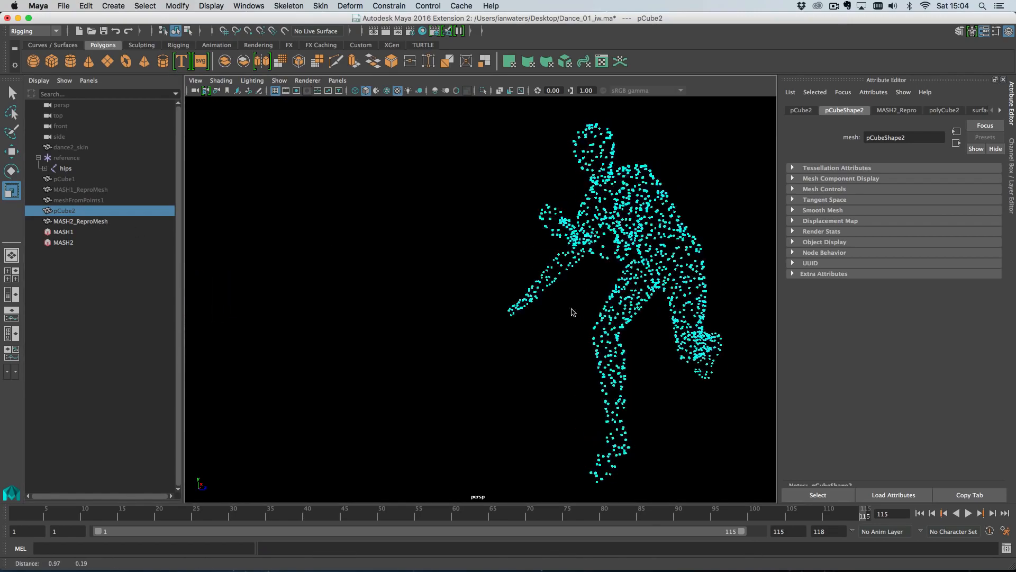
alt+middle_drag(572, 313, 455, 326)
alt+right_drag(455, 326, 587, 377)
alt+right_drag(522, 319, 593, 377)
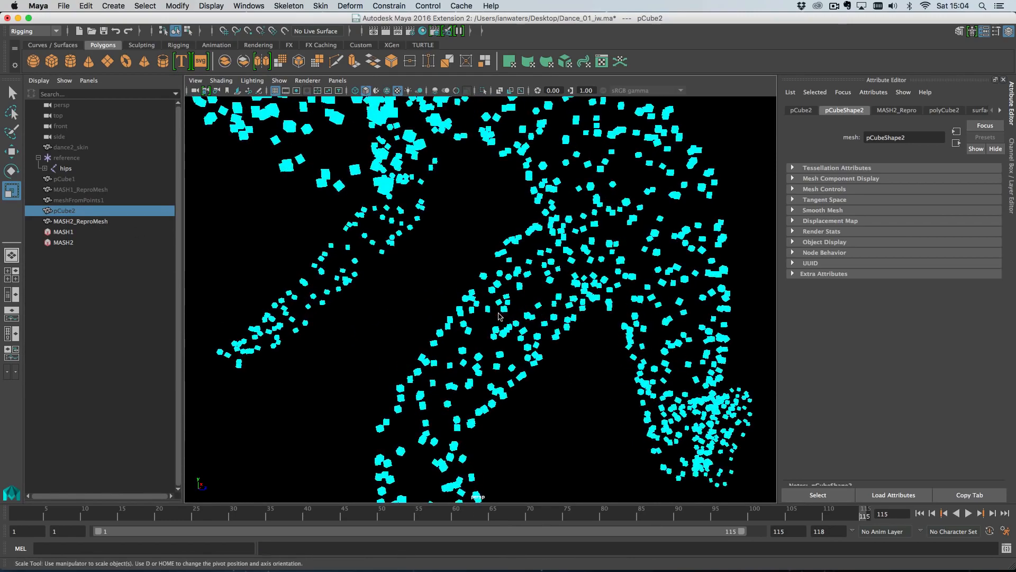
alt+middle_drag(490, 181, 489, 220)
alt+right_drag(549, 256, 389, 276)
click(85, 200)
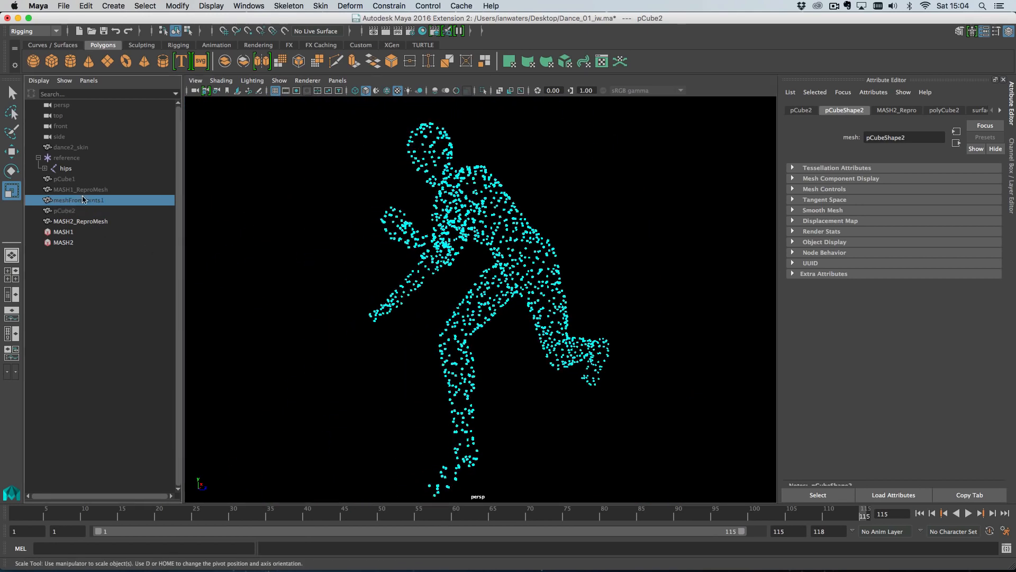
click(101, 222)
click(89, 241)
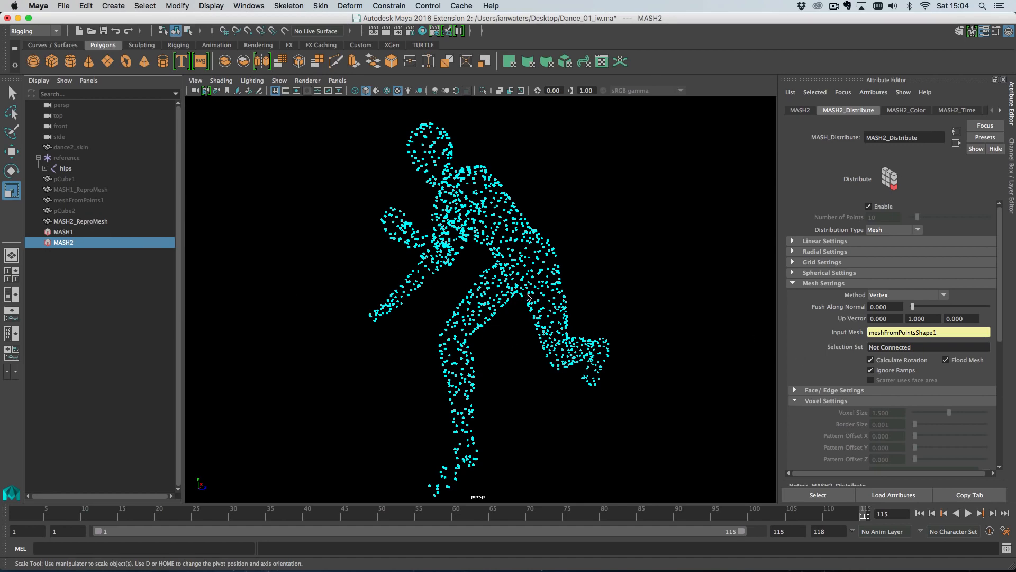
click(914, 363)
mouse_move(540, 320)
alt+right_down()
mouse_move(723, 411)
mouse_move(532, 334)
alt+right_up()
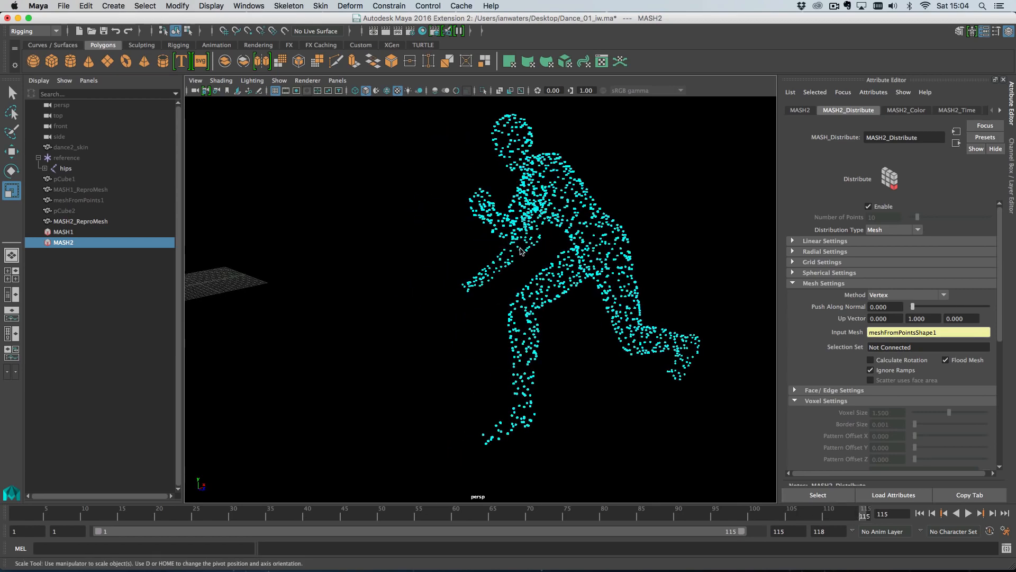
Scrub and play the animation to review how the MASH2 cubes follow the dancer.
drag(863, 516, 885, 517)
alt+drag(488, 365, 414, 355)
key(alt+v)
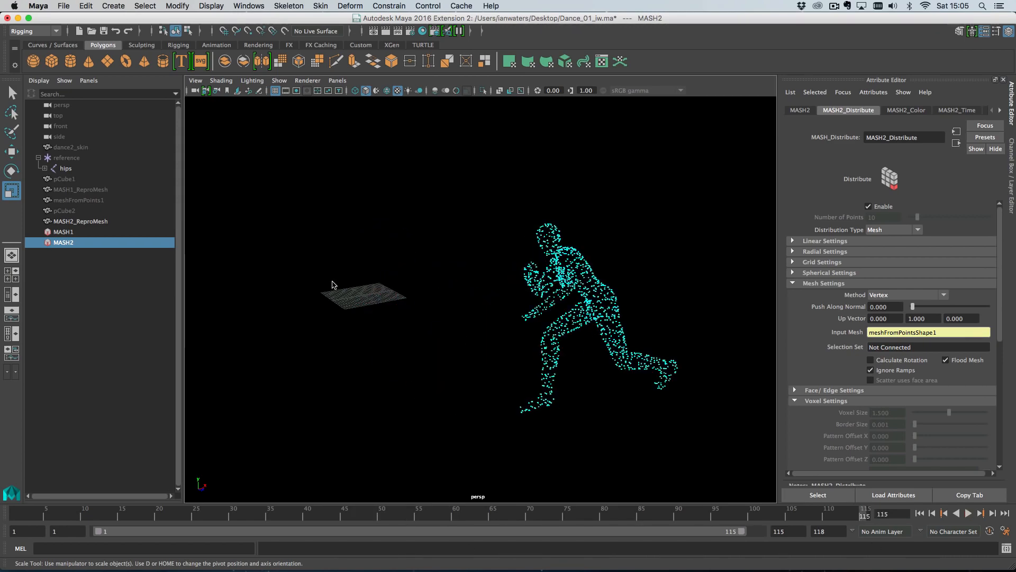
Hide MASH2_ReproMesh and show MASH1_ReproMesh so only the first network's cubes are displayed.
click(97, 221)
key(ctrl+h)
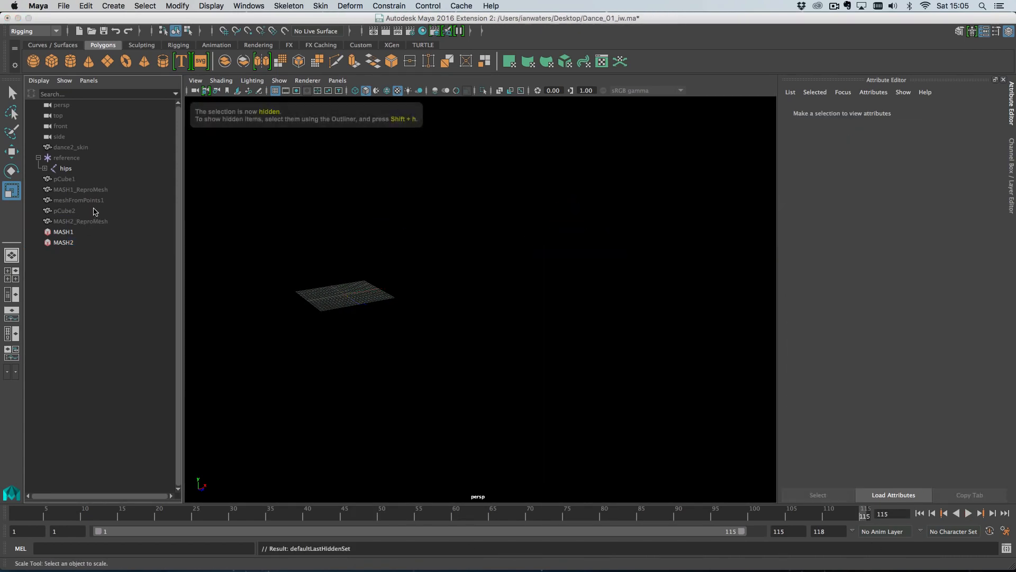
click(102, 189)
key(shift+h)
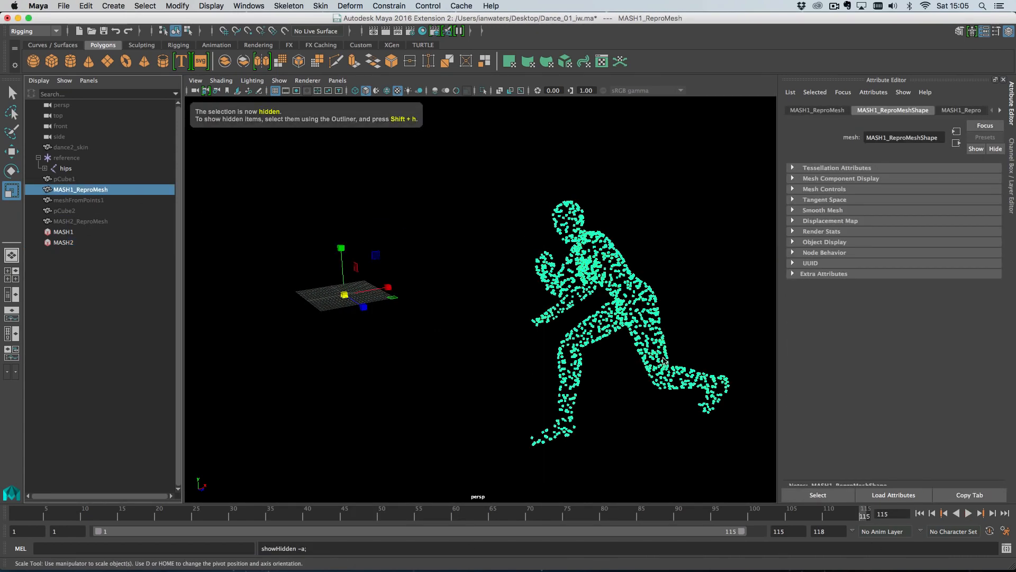
alt+drag(642, 358, 584, 352)
alt+middle_drag(585, 352, 558, 327)
alt+right_drag(557, 327, 592, 337)
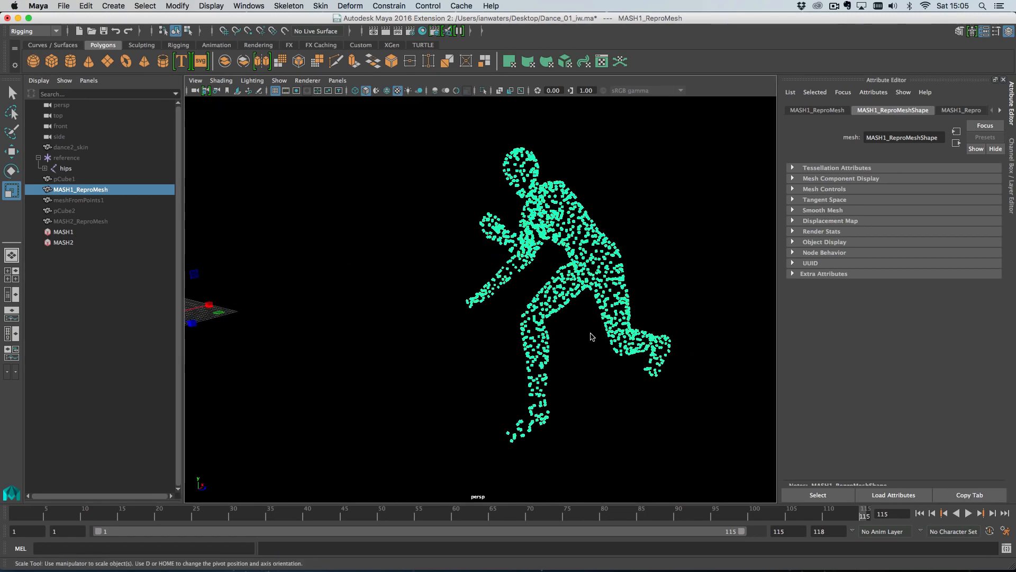
Clear the selection and play the animation to watch the first network's scattered points.
click(586, 343)
key(alt+v)
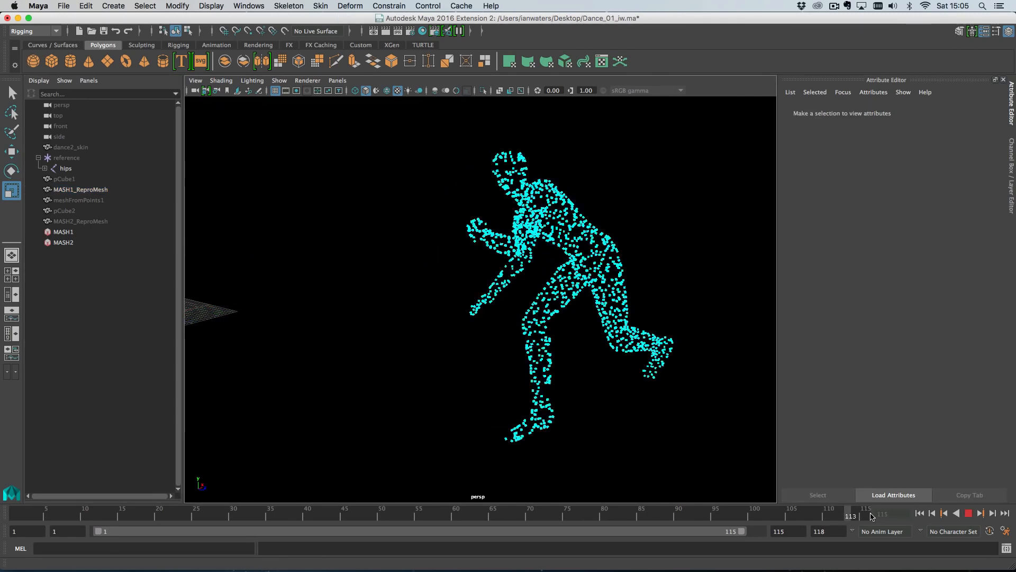
key(alt+v)
Set the mesh distribution method of MASH1 to Voxel.
click(63, 232)
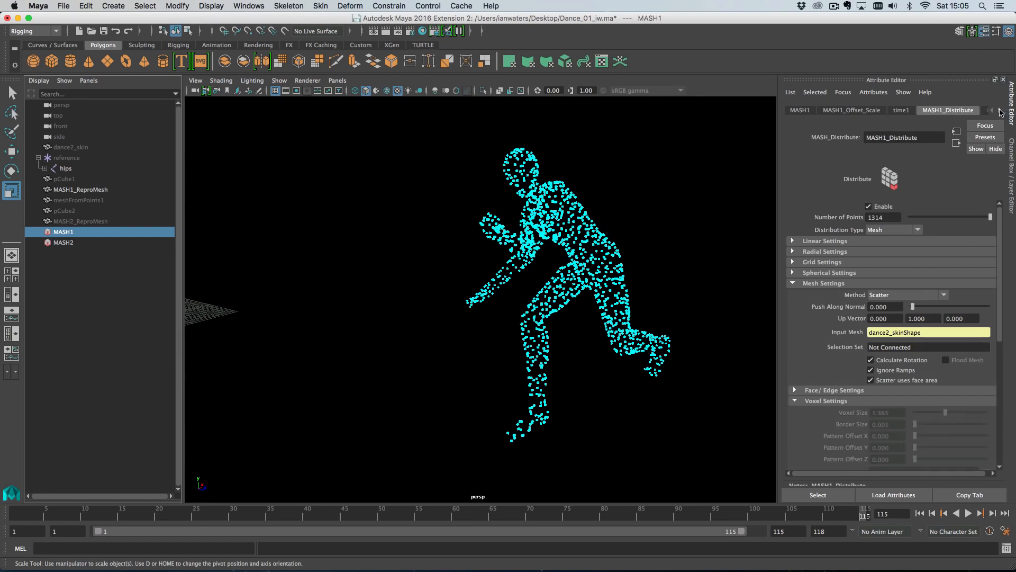
click(898, 297)
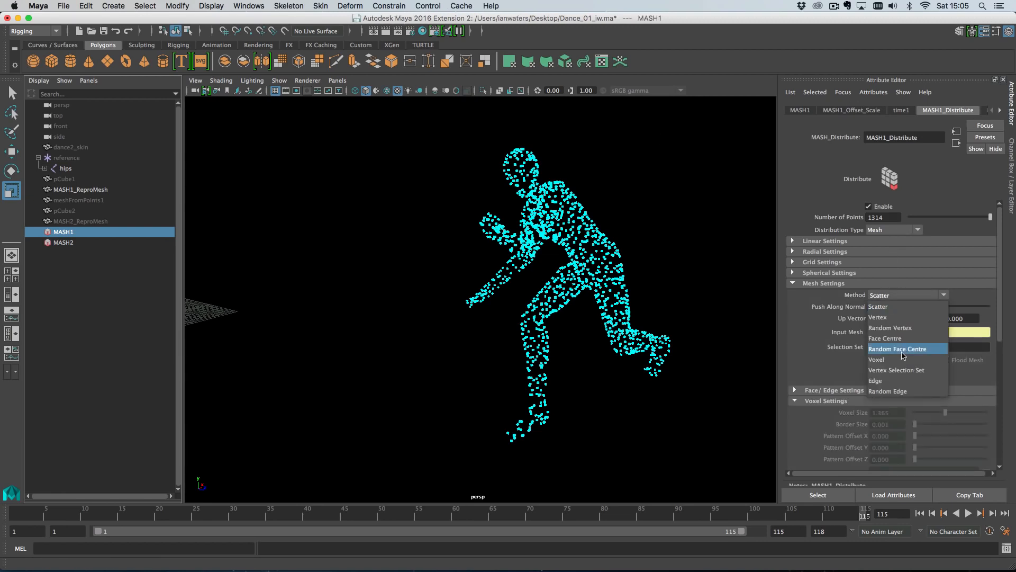
click(898, 357)
alt+drag(649, 310, 582, 339)
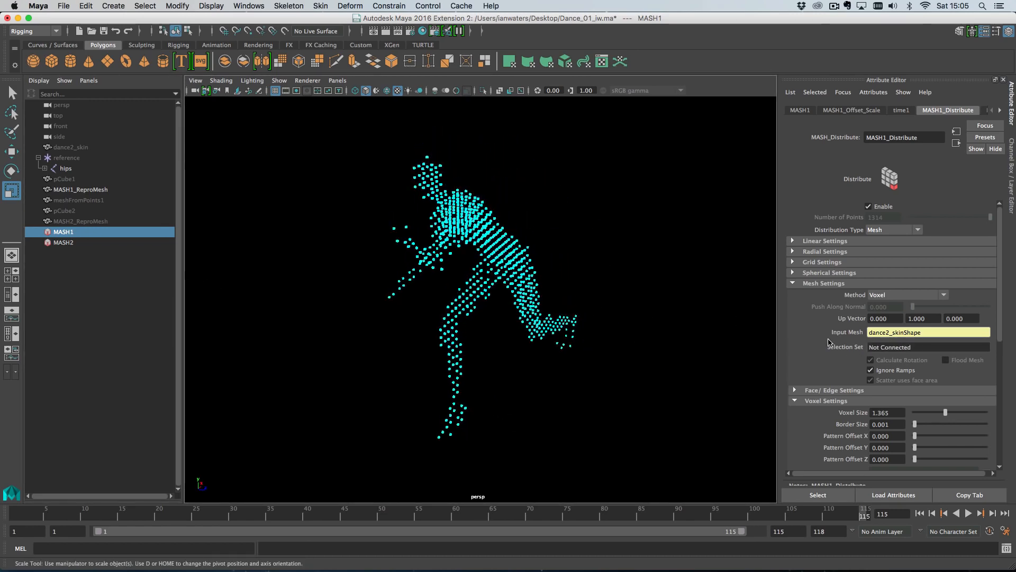
alt+drag(644, 311, 620, 330)
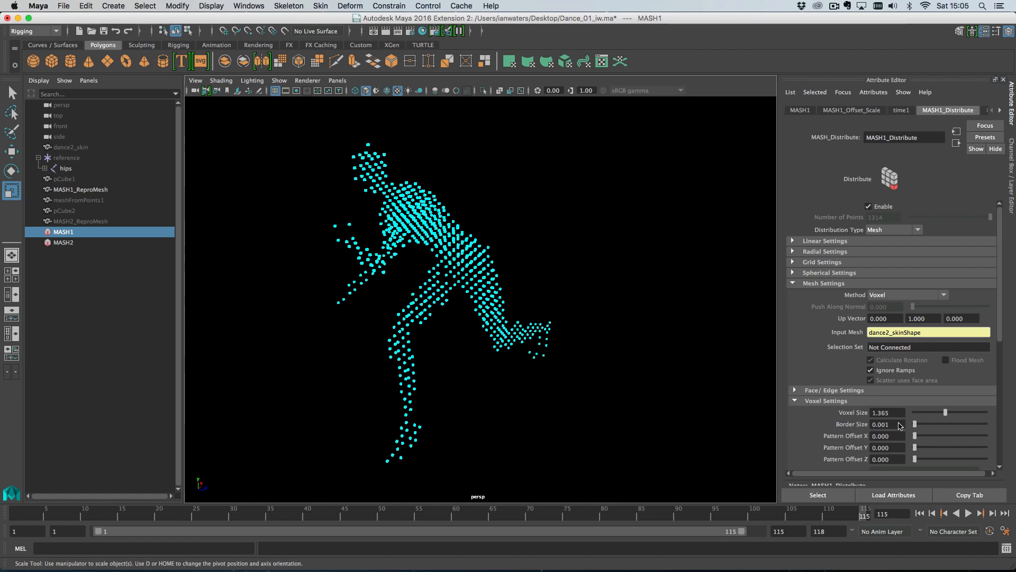
Try a voxel Border Size of 0.5 on MASH1 and return it to 0.001.
click(946, 424)
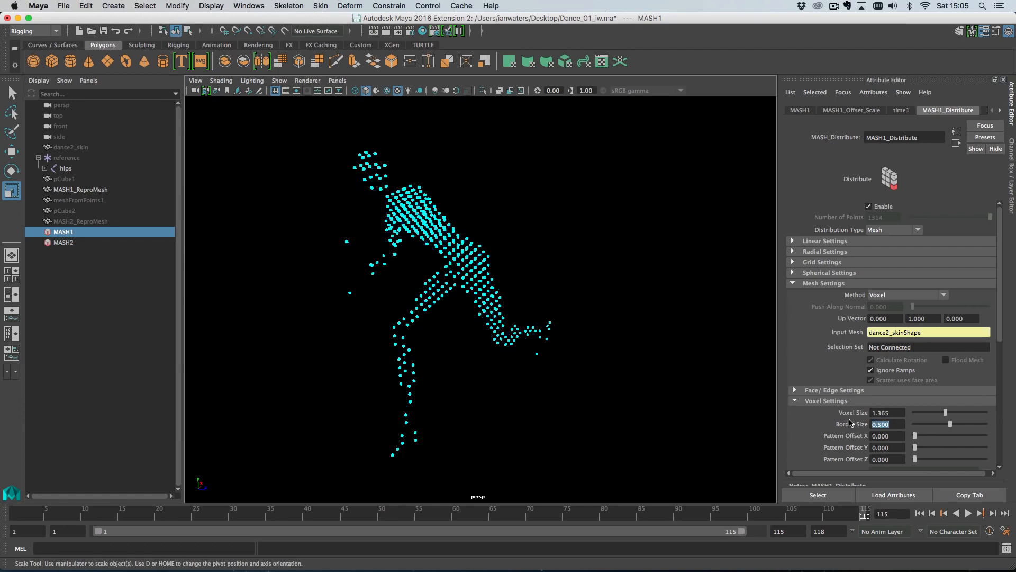
alt+drag(648, 394, 694, 393)
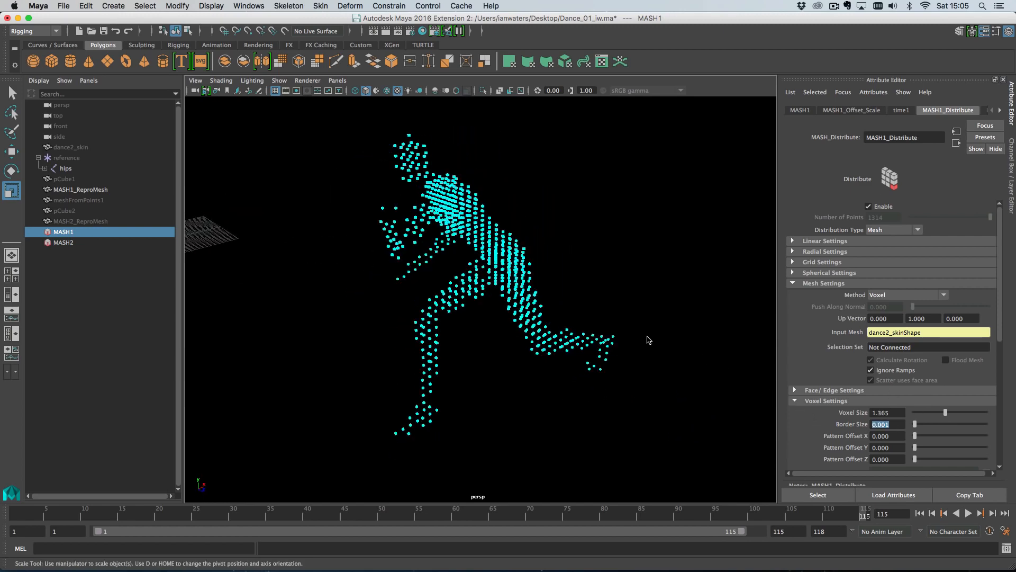
alt+drag(648, 339, 671, 344)
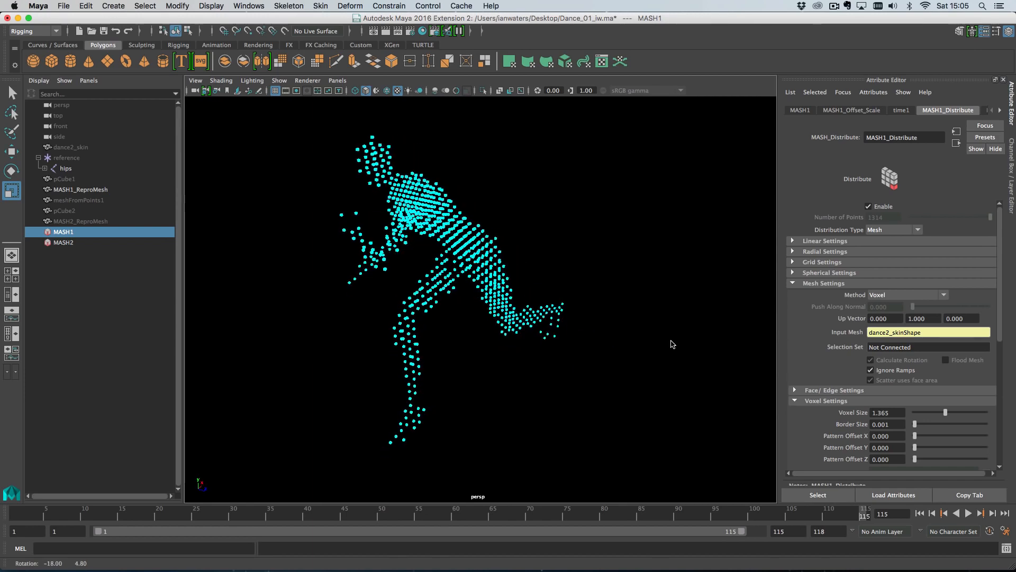
Temporarily show dance2_skin to compare the dancer's body with the voxel points, and hide it again.
click(71, 147)
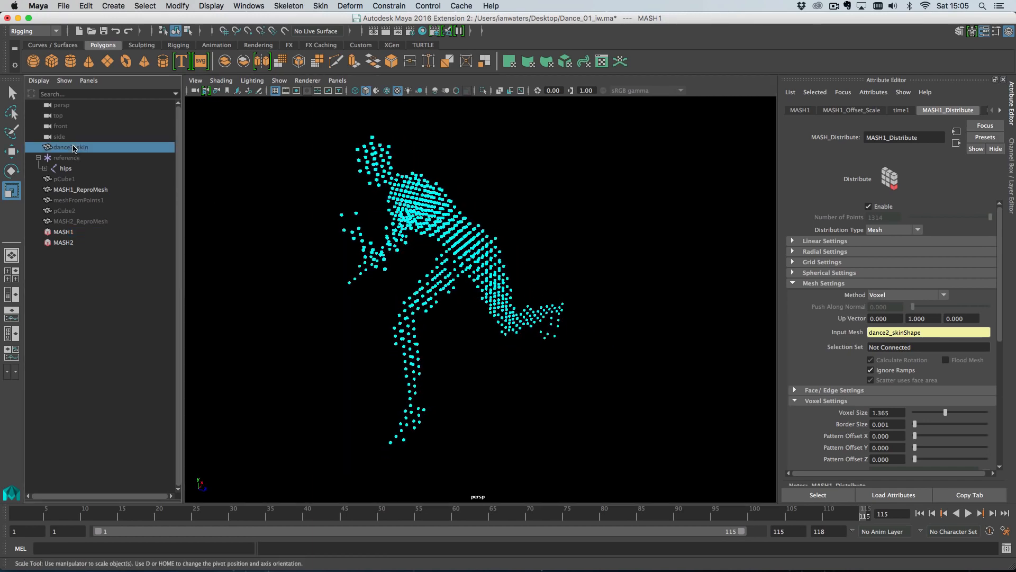
key(shift+h)
alt+drag(275, 220, 448, 273)
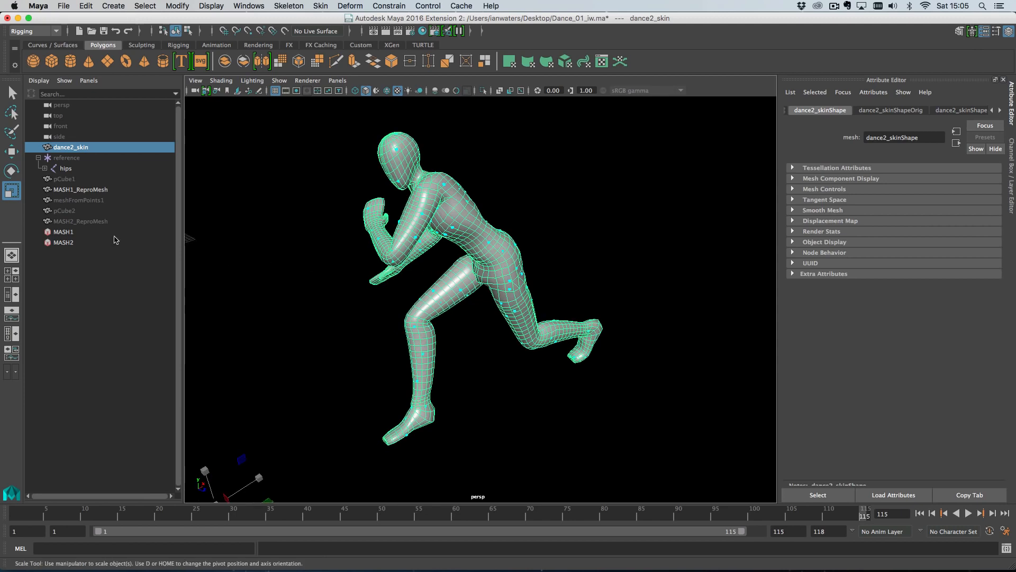
click(63, 242)
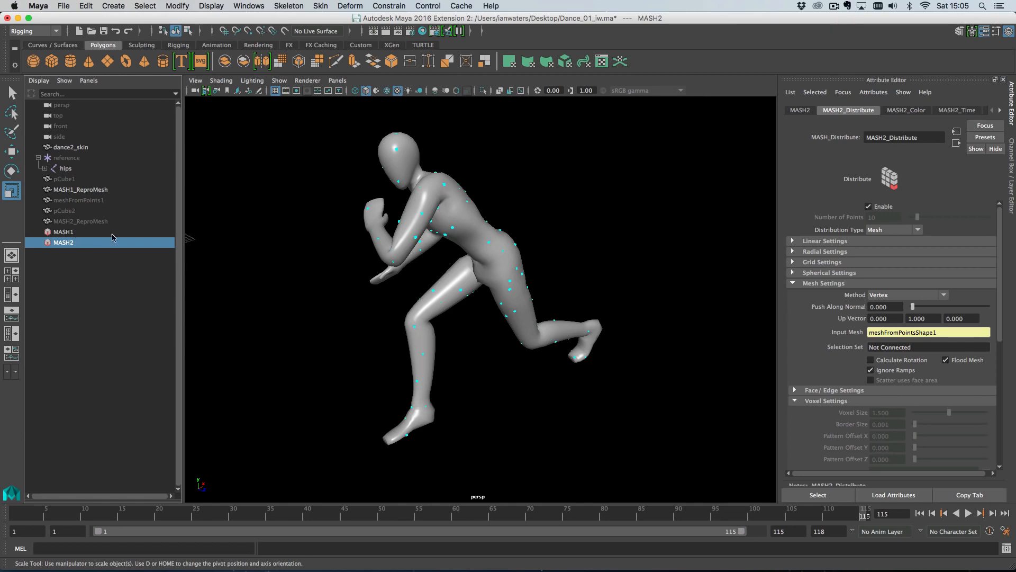
click(96, 233)
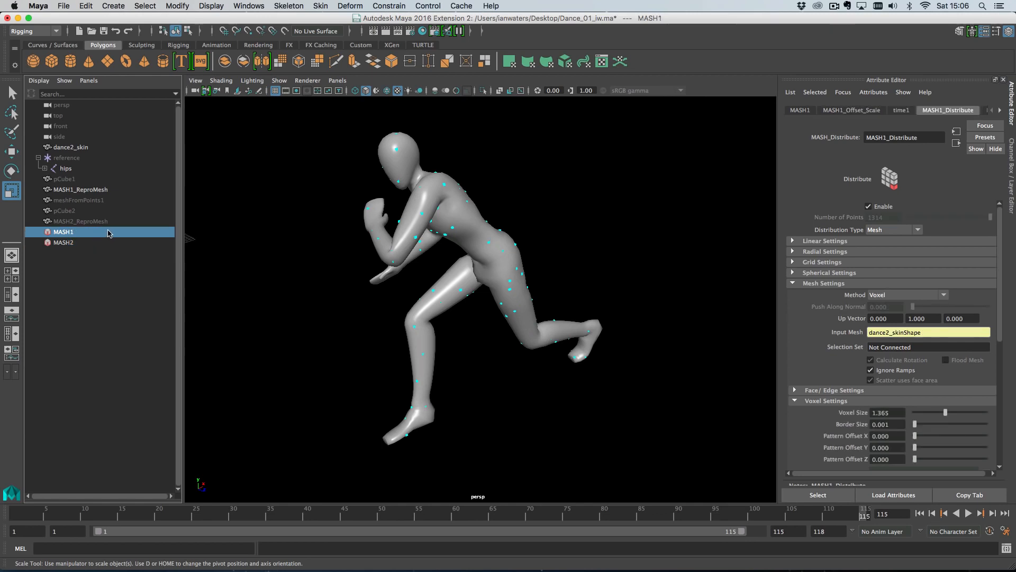
click(433, 185)
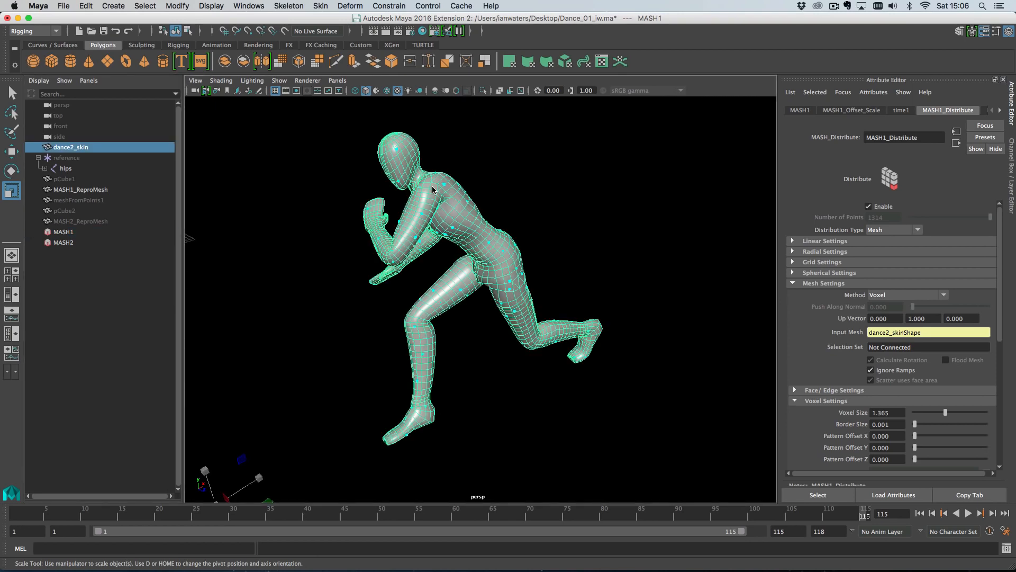
key(ctrl+h)
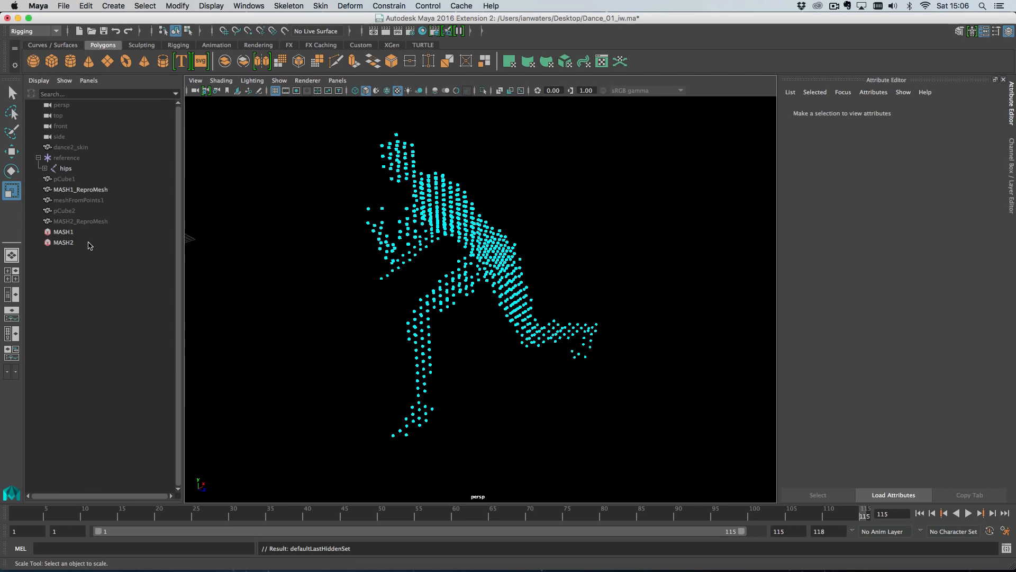
Create a mesh from the points of the MASH1 network.
click(80, 189)
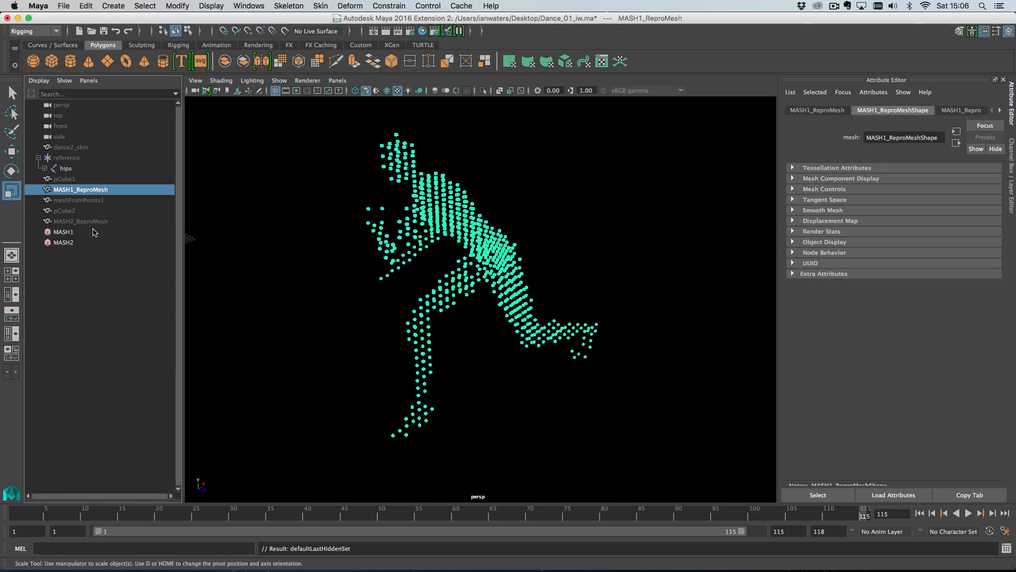
click(63, 232)
click(157, 6)
mouse_move(113, 6)
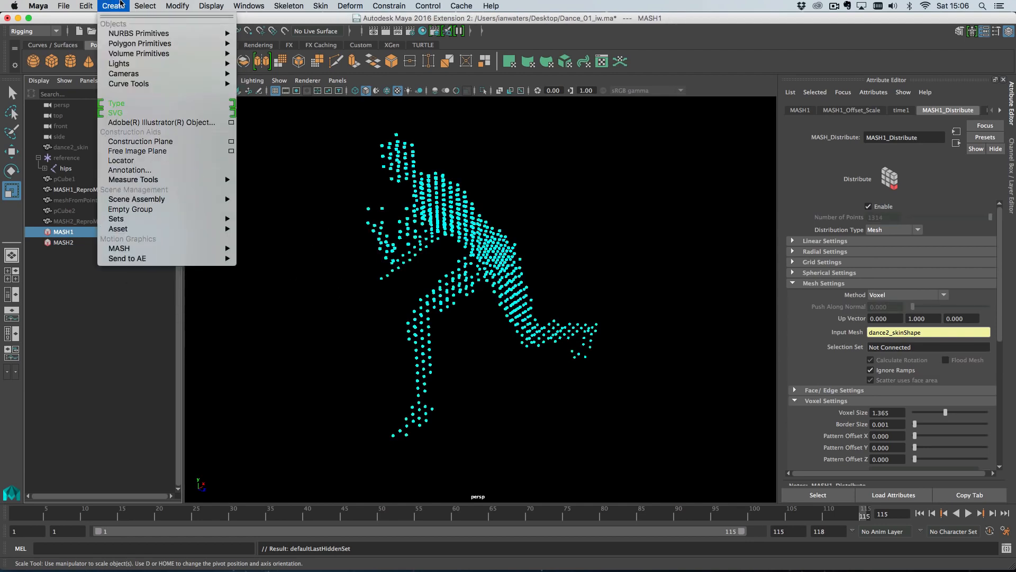
mouse_move(169, 248)
mouse_move(274, 260)
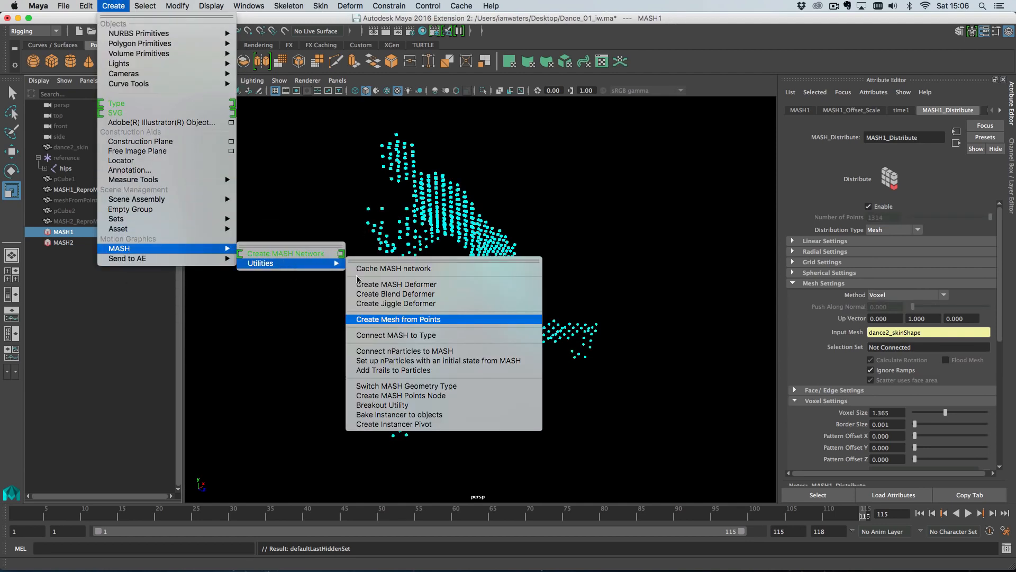
click(408, 319)
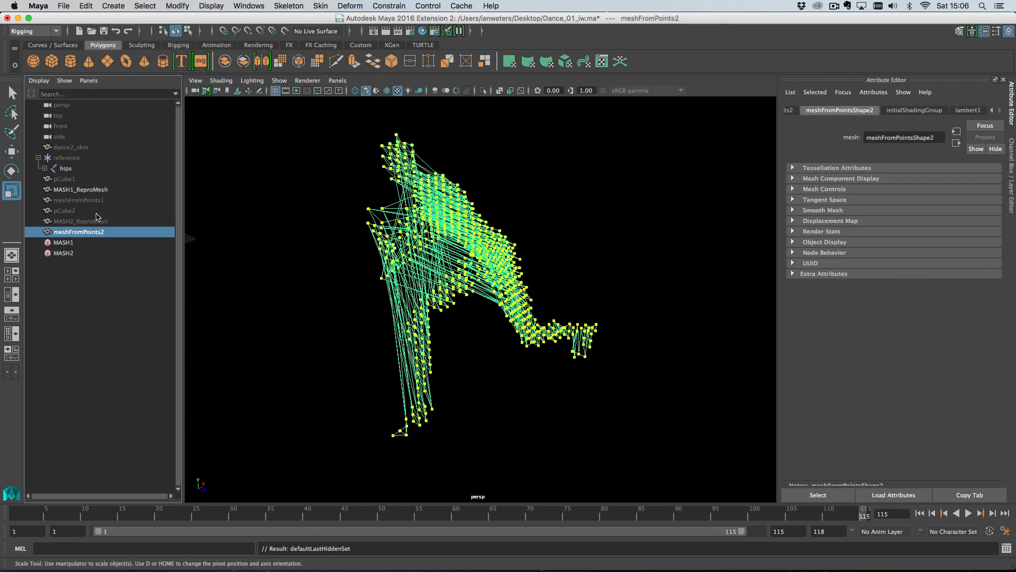
Bind meshFromPoints2 to the skeleton rooted at the hips joint with Bind Skin.
ctrl+click(66, 168)
click(320, 6)
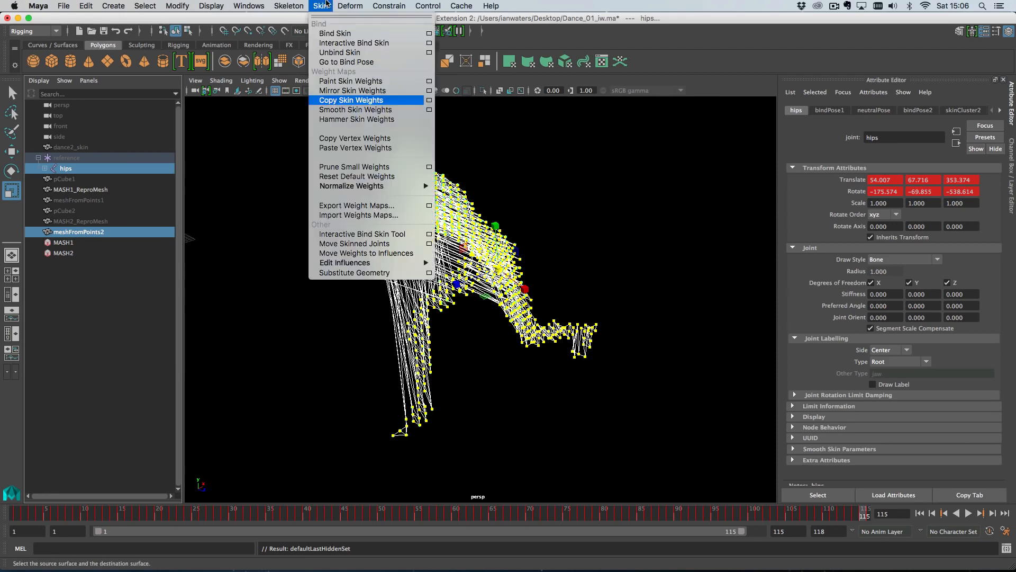
click(332, 33)
Copy the skin weights from dance2_skin to meshFromPoints2.
click(121, 232)
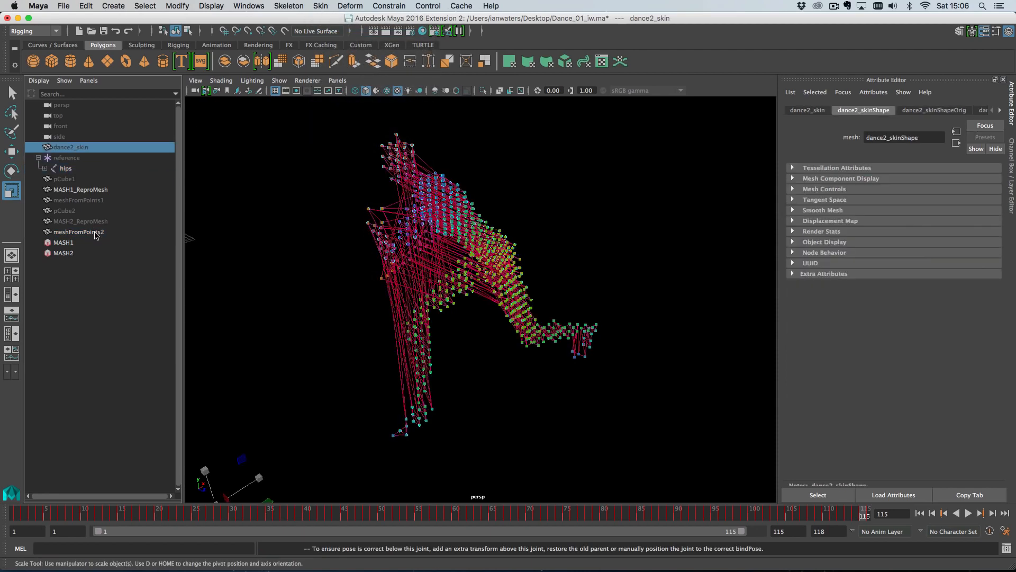
click(320, 6)
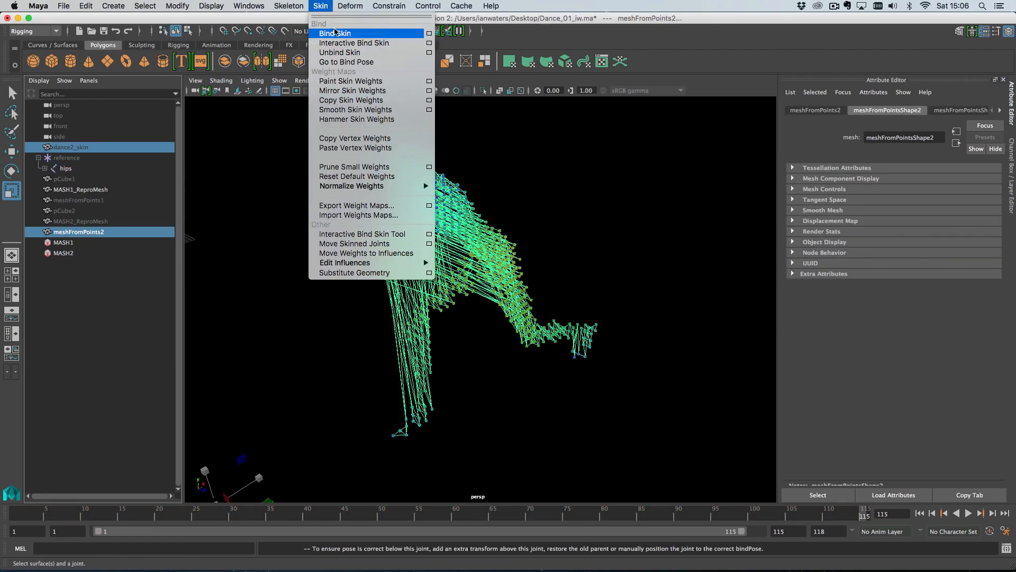
click(344, 102)
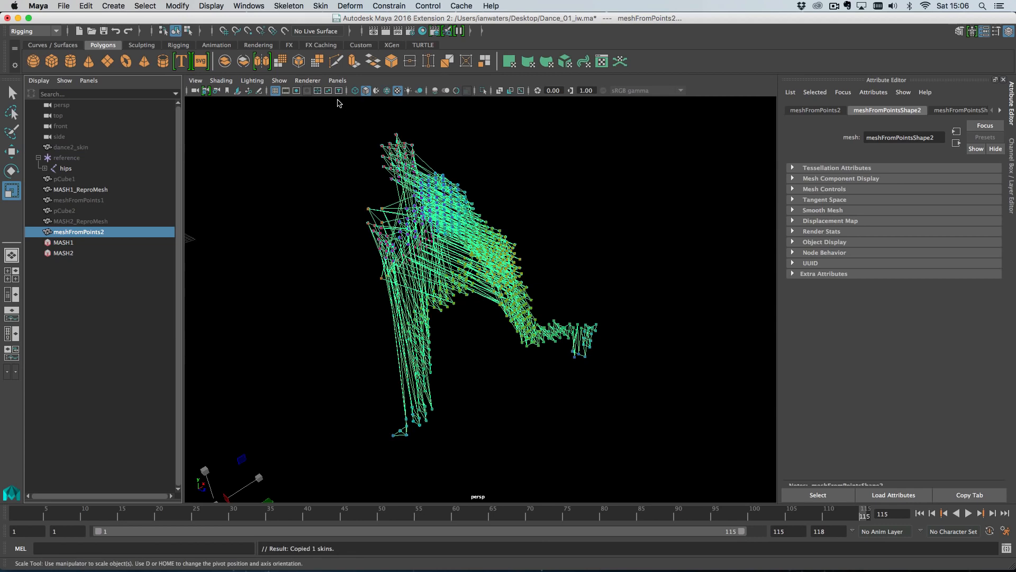
Show MASH2_ReproMesh and hide MASH1_ReproMesh.
click(79, 253)
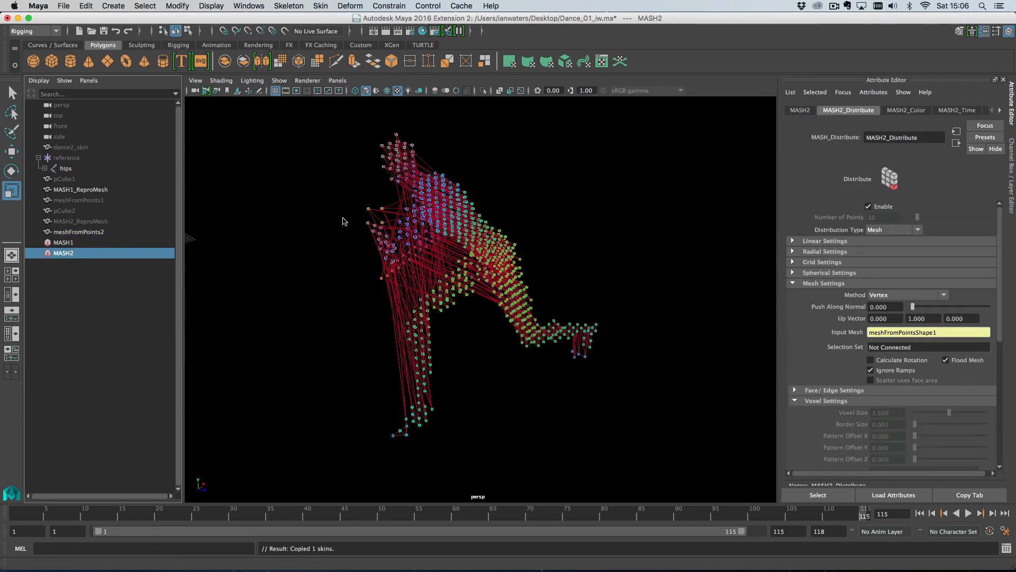
click(100, 222)
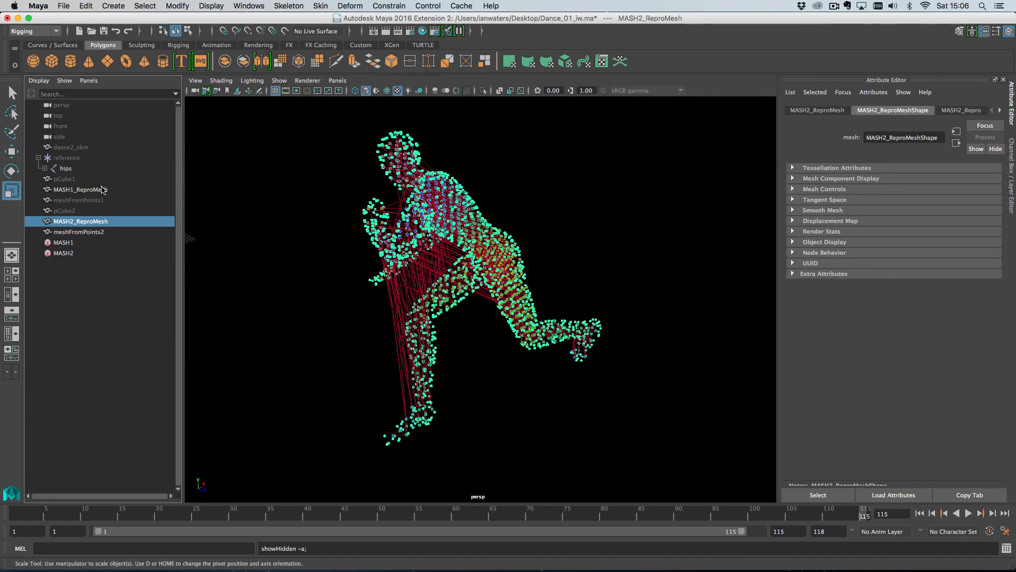
key(ctrl+h)
Connect meshFromPoints2 as the input mesh of MASH2's distribution and hide meshFromPoints2.
click(86, 253)
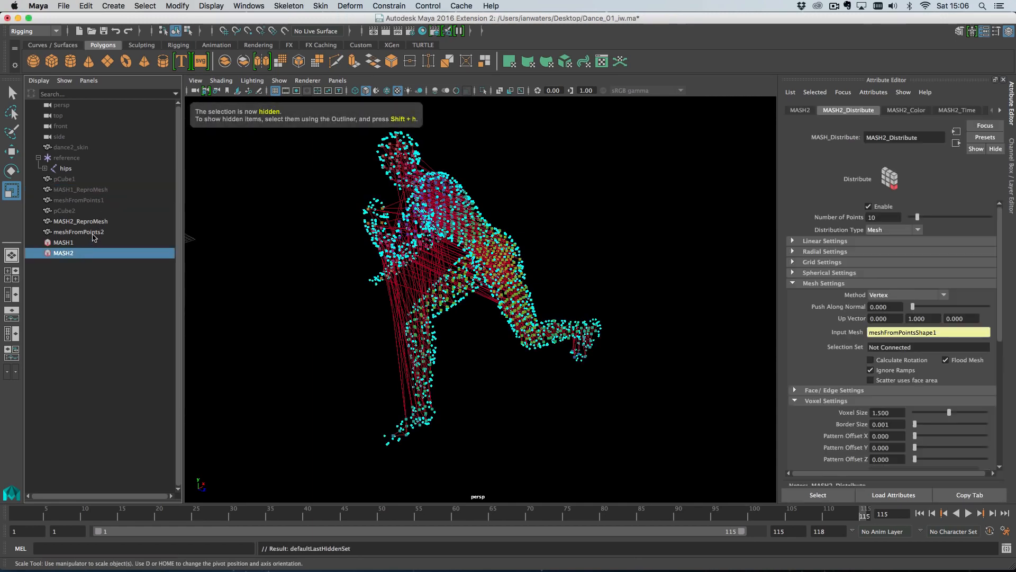
middle_drag(62, 234, 931, 334)
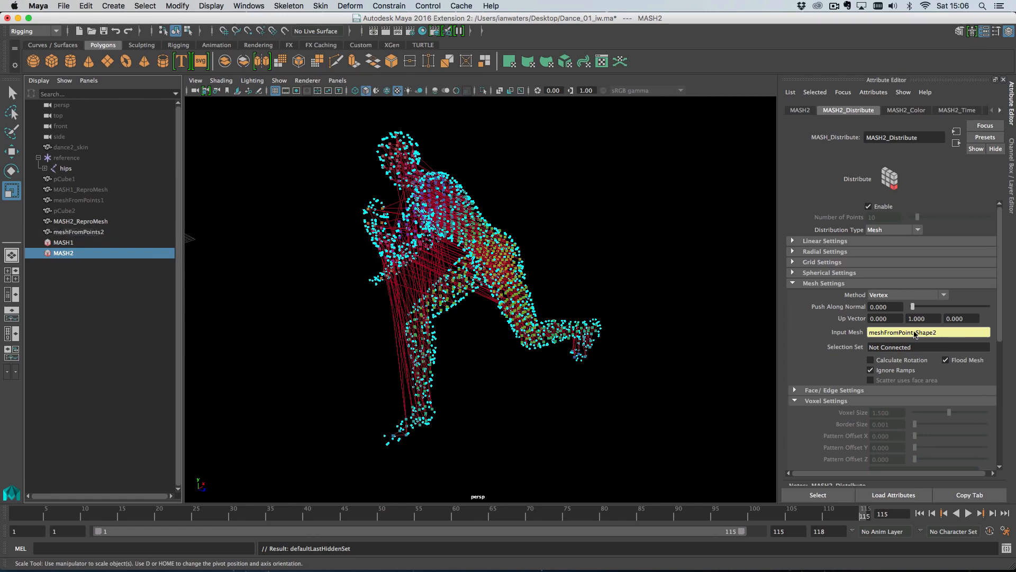
alt+drag(589, 319, 609, 318)
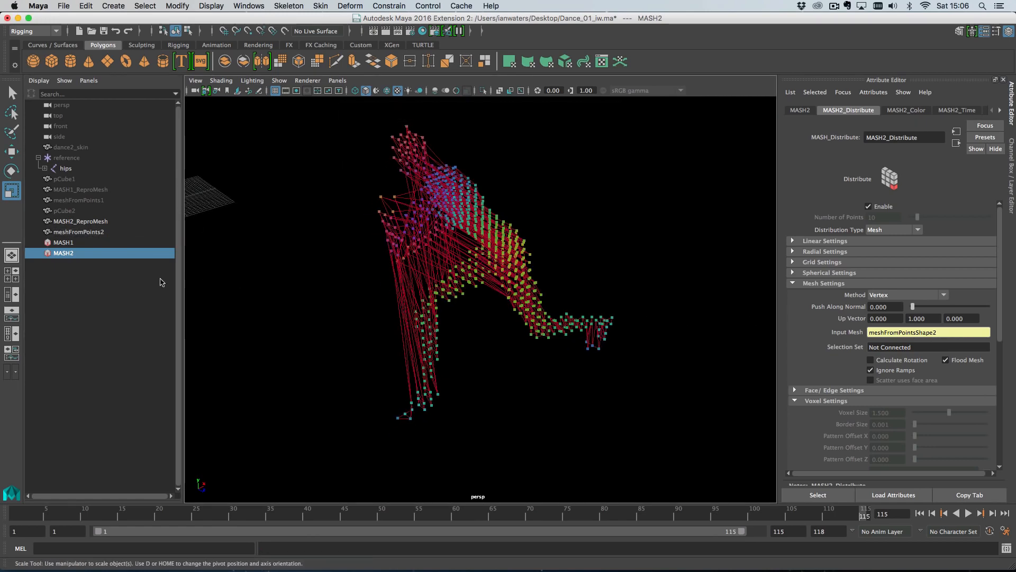
click(105, 232)
key(ctrl+h)
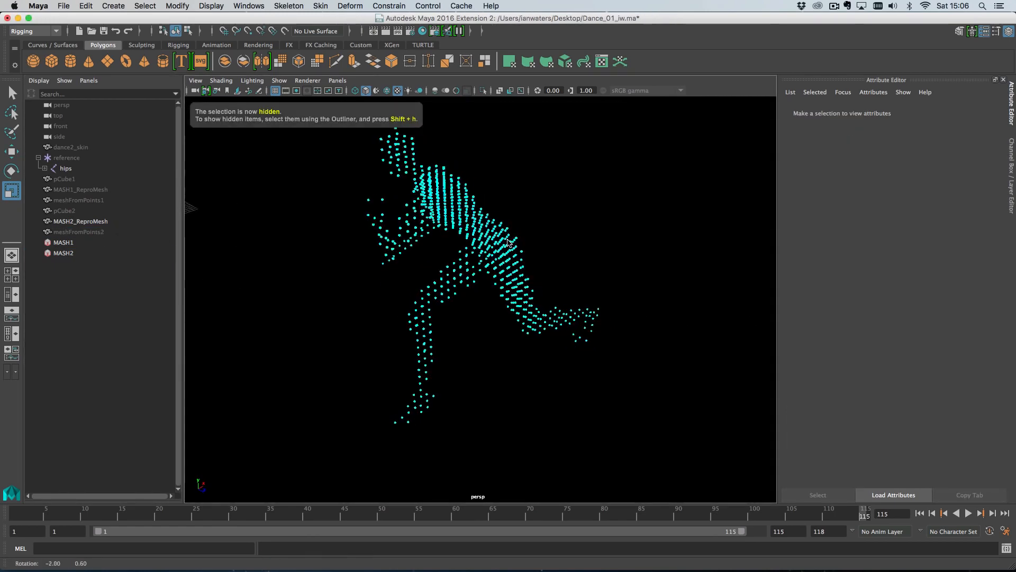
Scrub the animation and examine the voxel-spaced cubes on the dancer up close from several angles.
mouse_move(851, 512)
mouse_down()
mouse_move(551, 509)
mouse_move(867, 508)
mouse_up()
alt+right_drag(617, 408, 566, 371)
alt+middle_drag(566, 371, 666, 371)
alt+drag(666, 371, 571, 365)
alt+middle_drag(572, 366, 619, 370)
alt+right_drag(620, 370, 634, 373)
alt+middle_drag(634, 372, 452, 341)
alt+right_drag(452, 341, 610, 388)
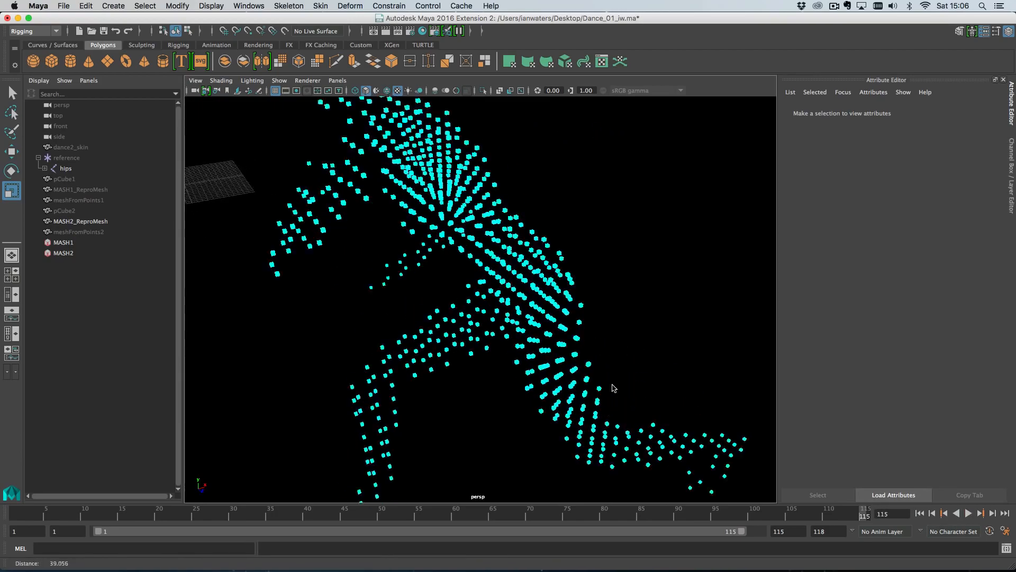
alt+middle_drag(610, 388, 595, 431)
alt+drag(481, 373, 556, 391)
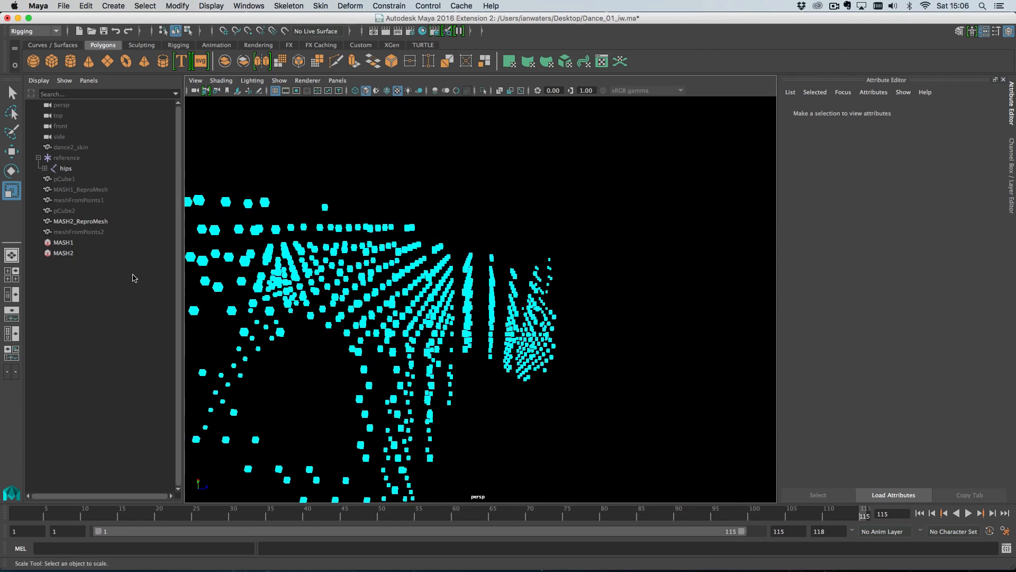
Add a Random node to MASH2, preview the scattered cubes in motion, and reduce its strength to about 0.185.
click(90, 253)
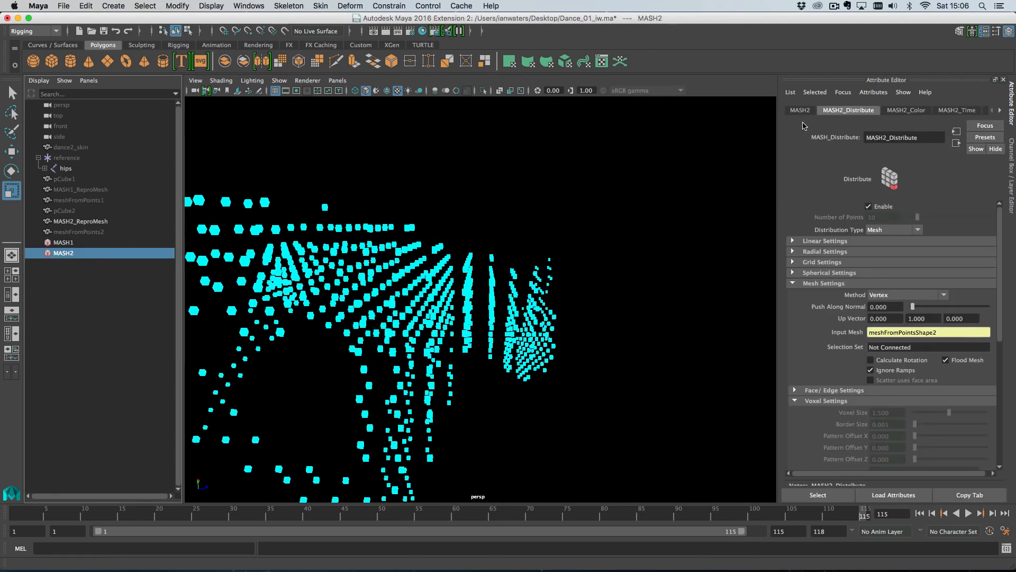
click(801, 108)
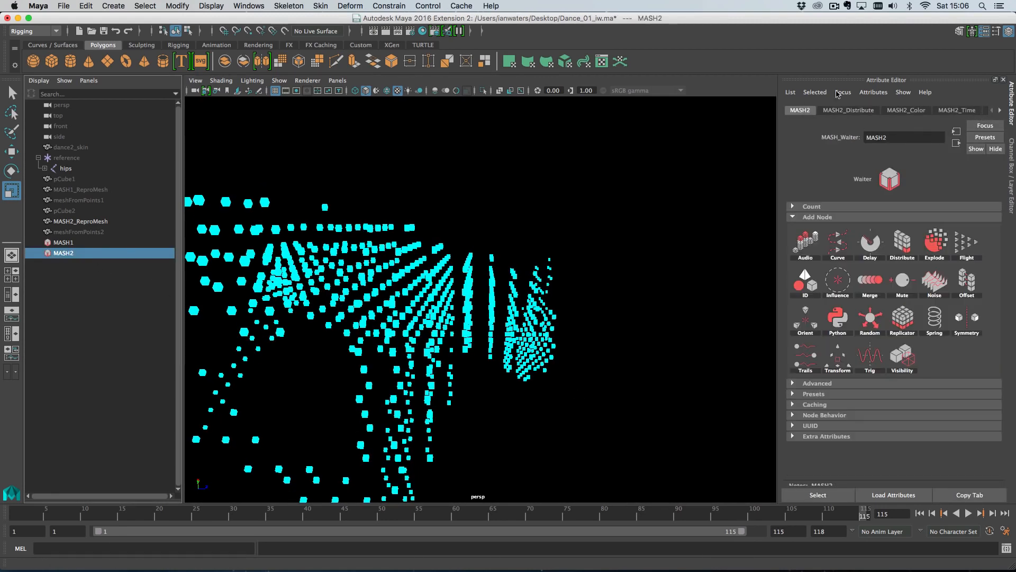
click(870, 317)
scroll(306, 136, down, 5)
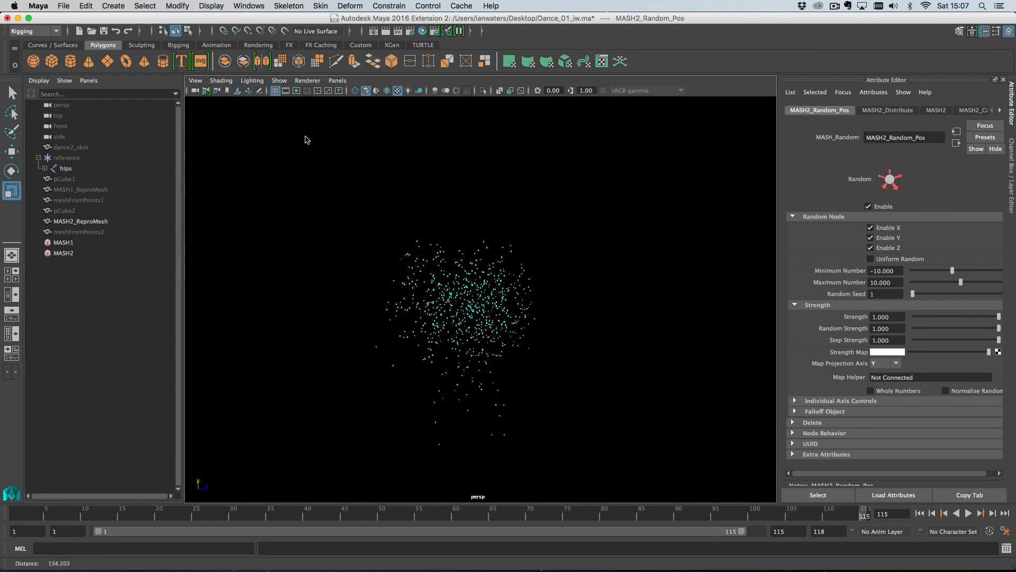
scroll(481, 212, down, 2)
drag(559, 511, 940, 517)
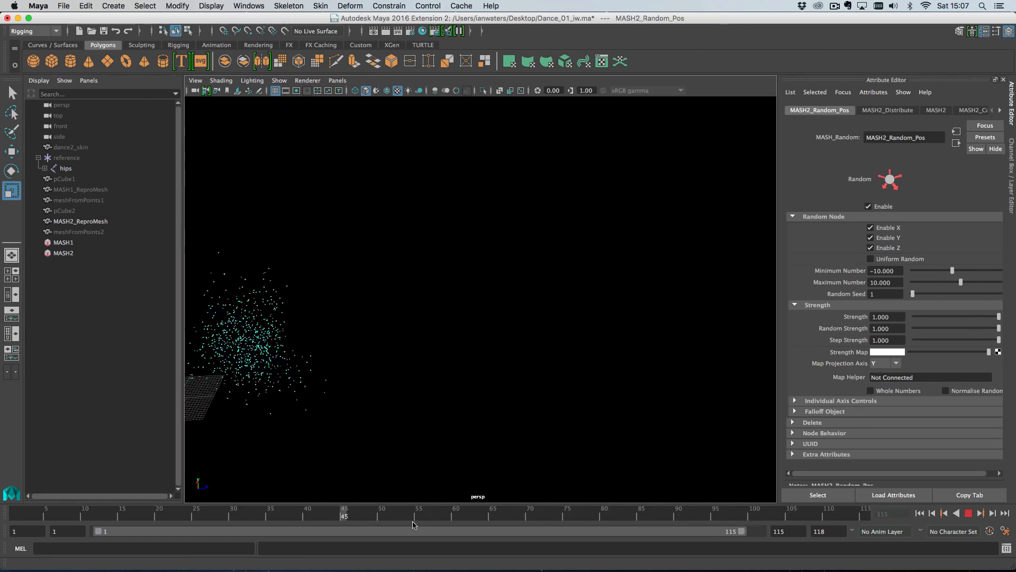
drag(933, 316, 930, 316)
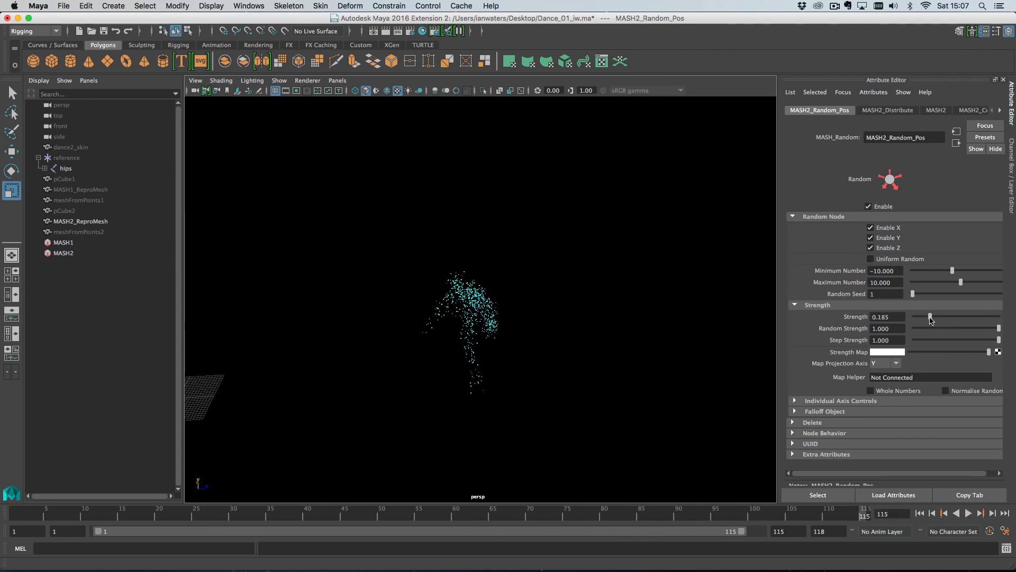
Scrub and play back the animation to examine the slightly randomized cubes on the dancer near and far.
scroll(613, 402, up, 5)
alt+middle_drag(602, 383, 590, 300)
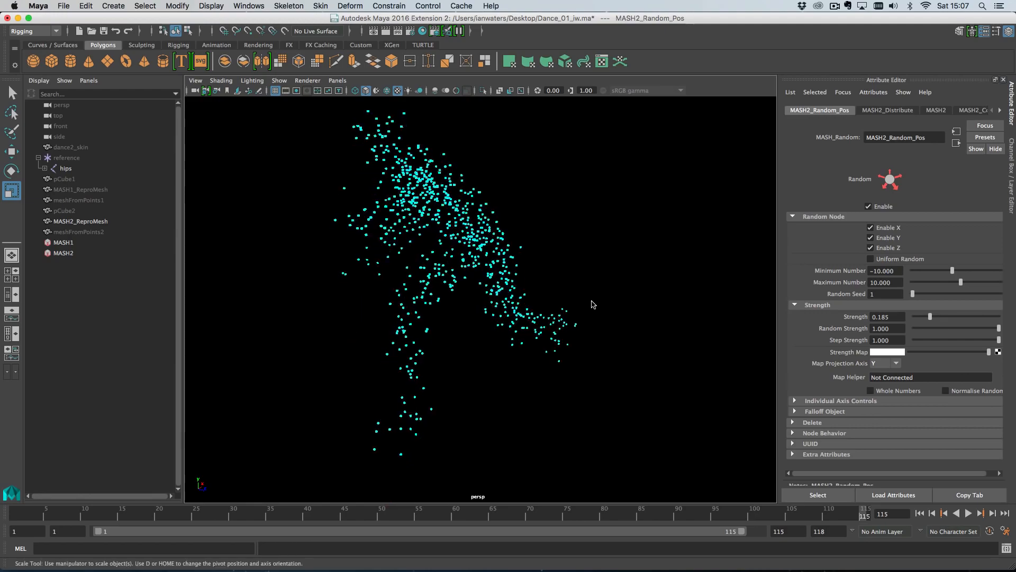
alt+right_drag(590, 300, 586, 334)
drag(792, 514, 898, 519)
scroll(503, 390, down, 4)
alt+middle_drag(504, 391, 608, 344)
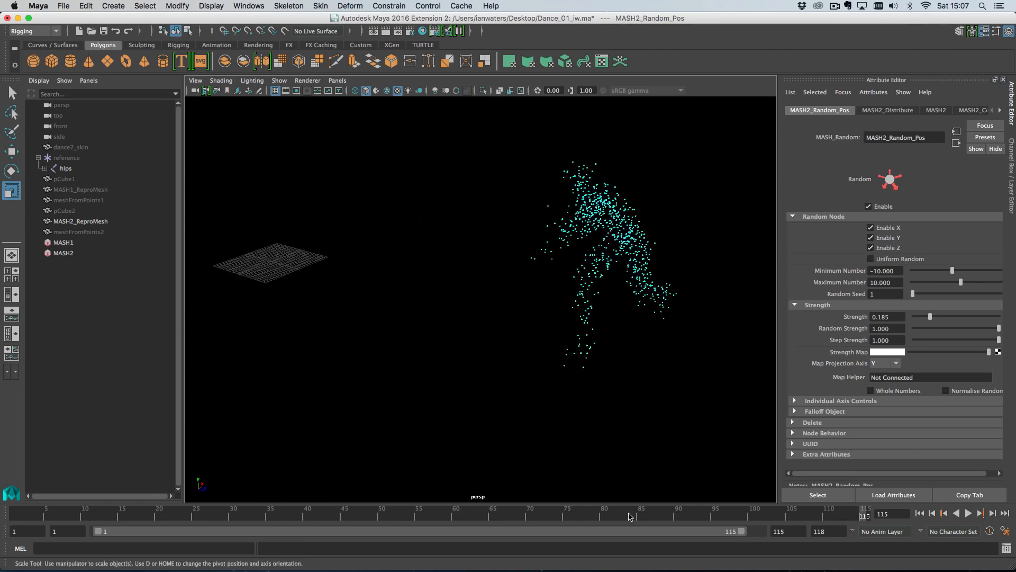
key(alt+v)
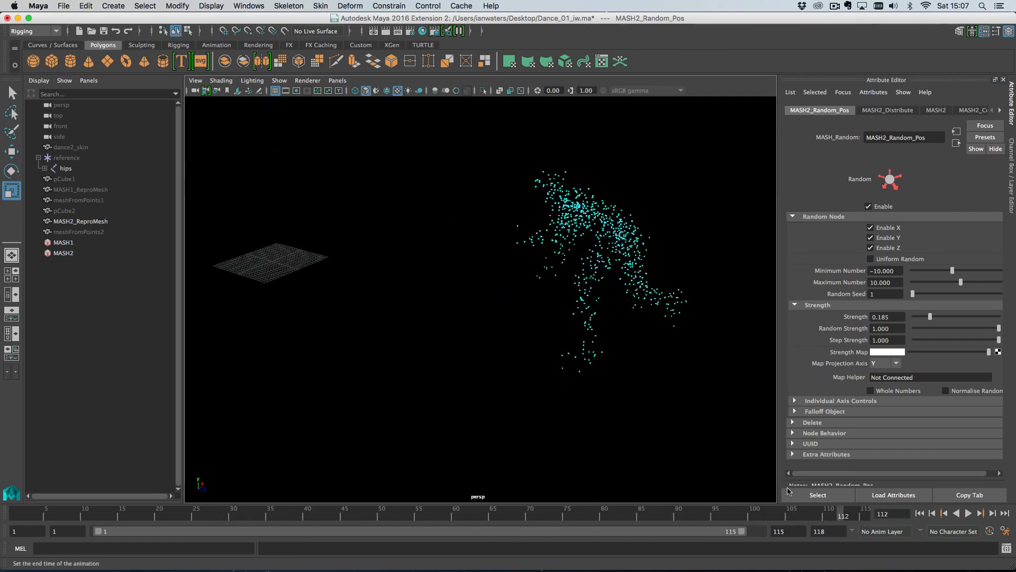
key(alt+v)
Reduce the strength of MASH2's Random node to about 0.134.
click(63, 253)
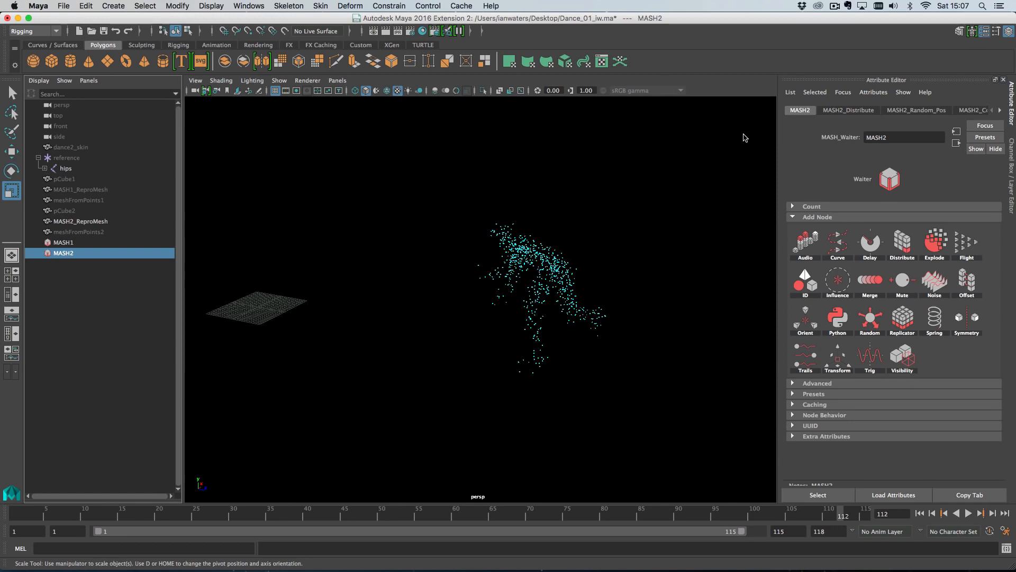
click(931, 111)
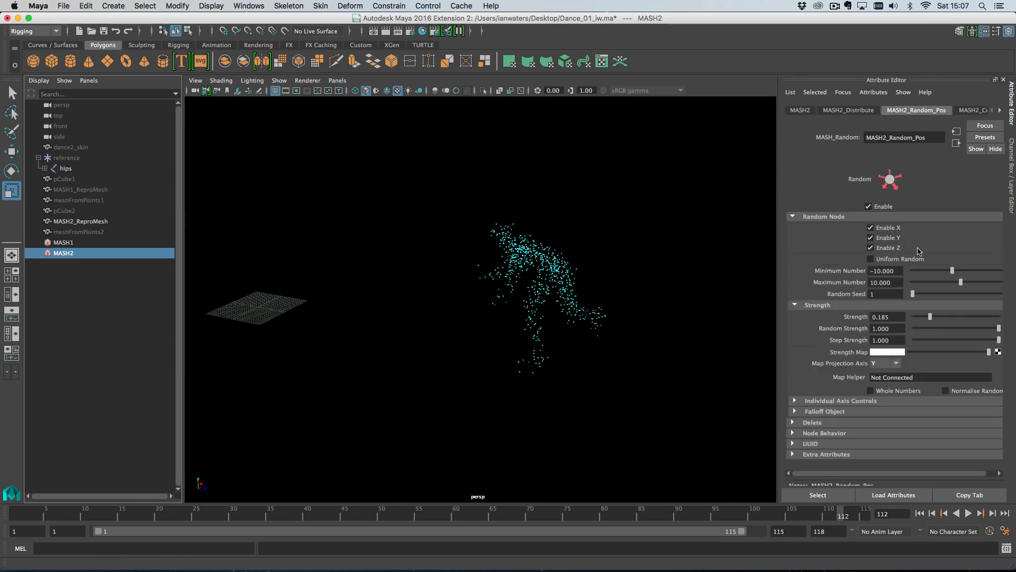
drag(921, 317, 932, 317)
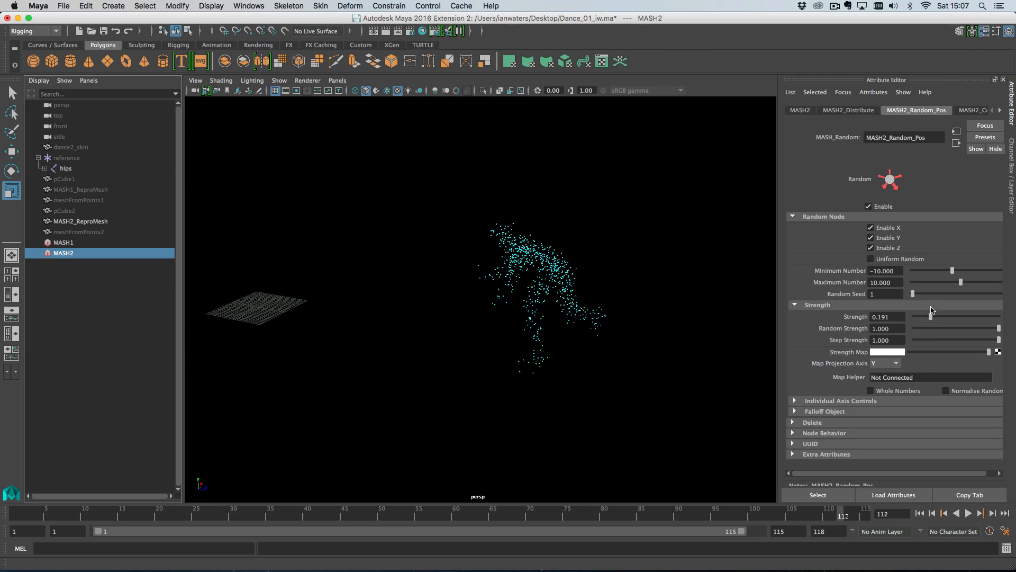
mouse_move(932, 317)
mouse_down()
mouse_move(946, 318)
mouse_move(925, 319)
mouse_up()
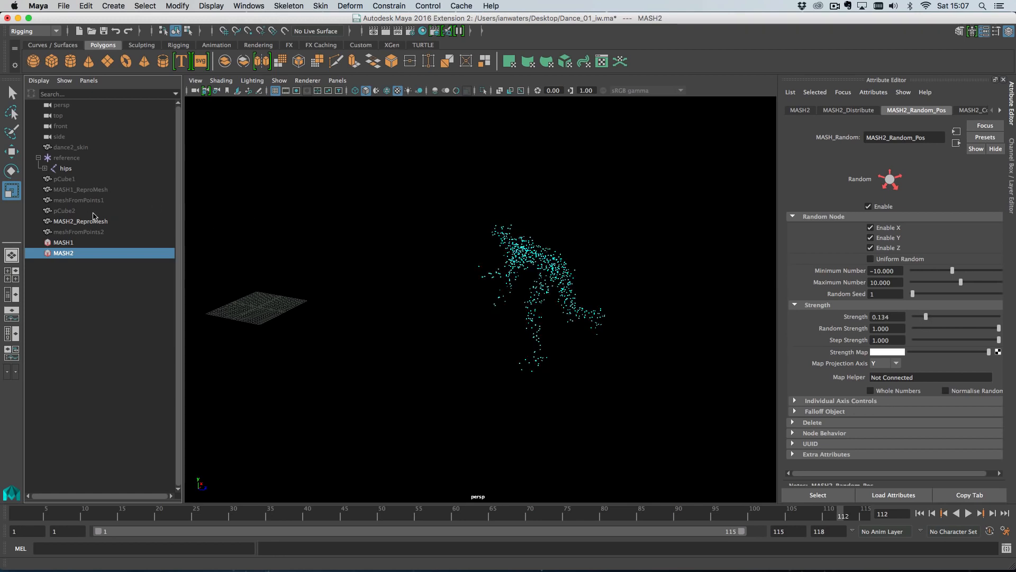
Add a Visibility node to MASH2 and create a new falloff object for it.
click(794, 111)
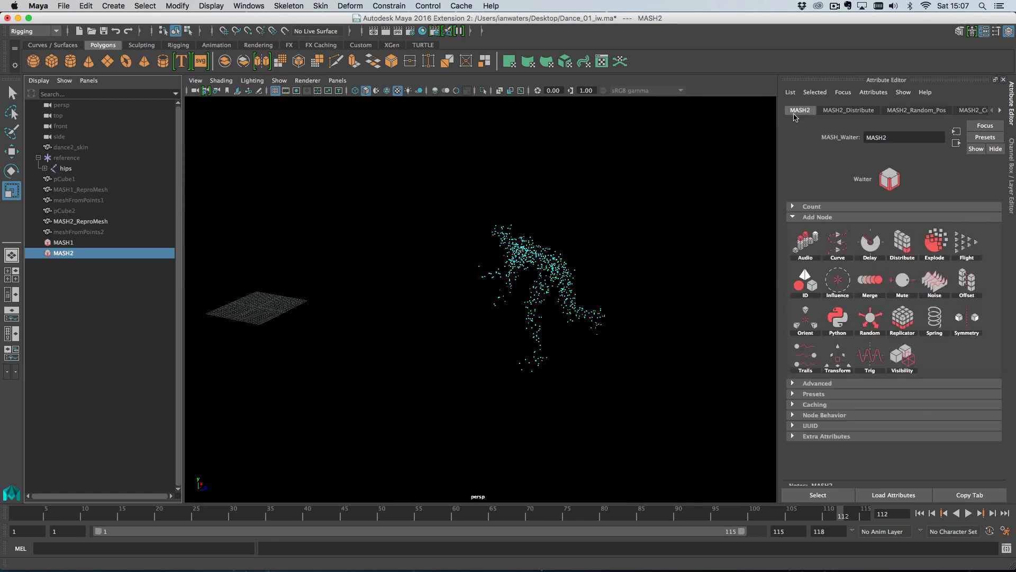
click(921, 364)
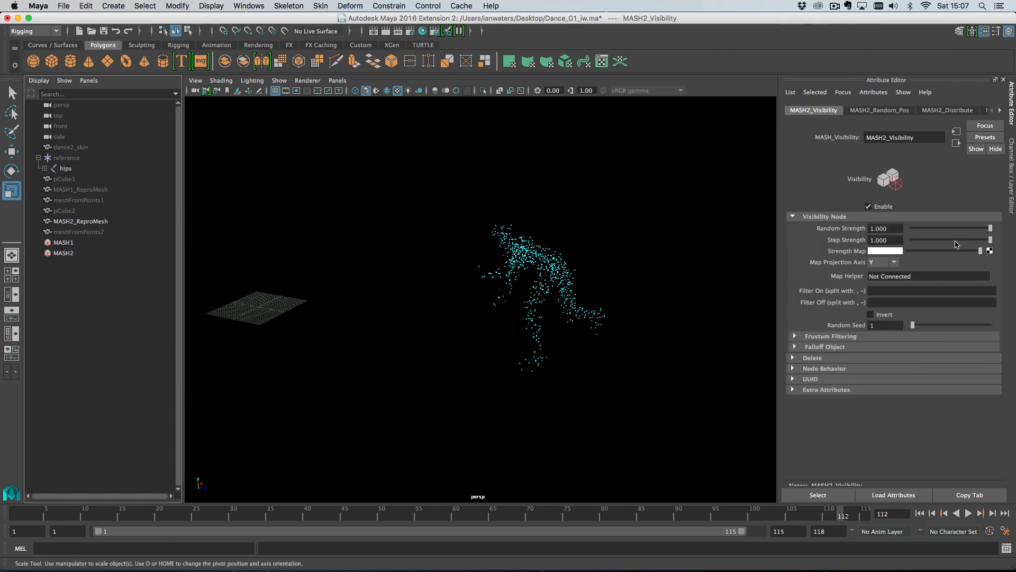
drag(965, 233, 1005, 231)
click(825, 347)
right_click(856, 370)
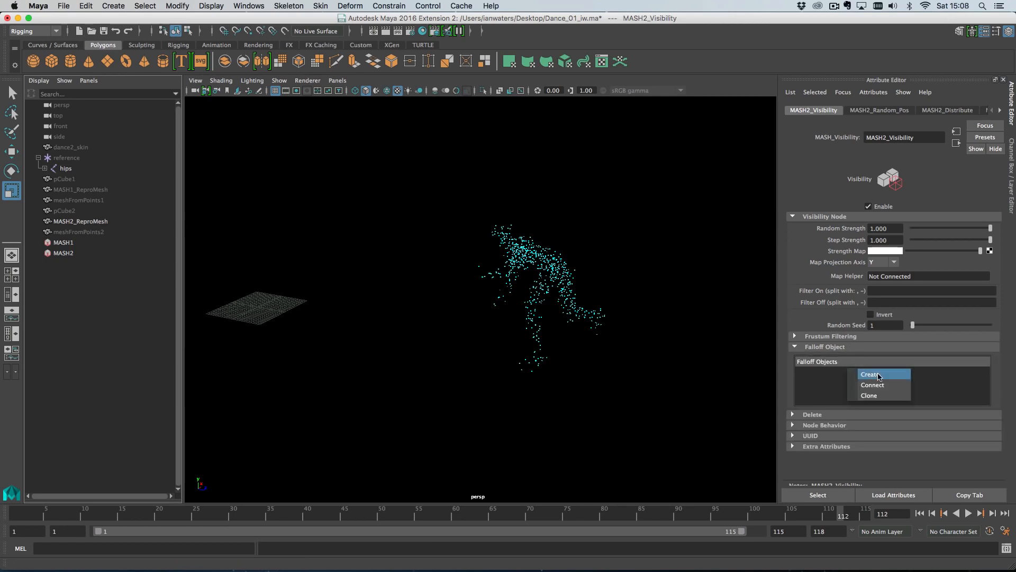
click(878, 376)
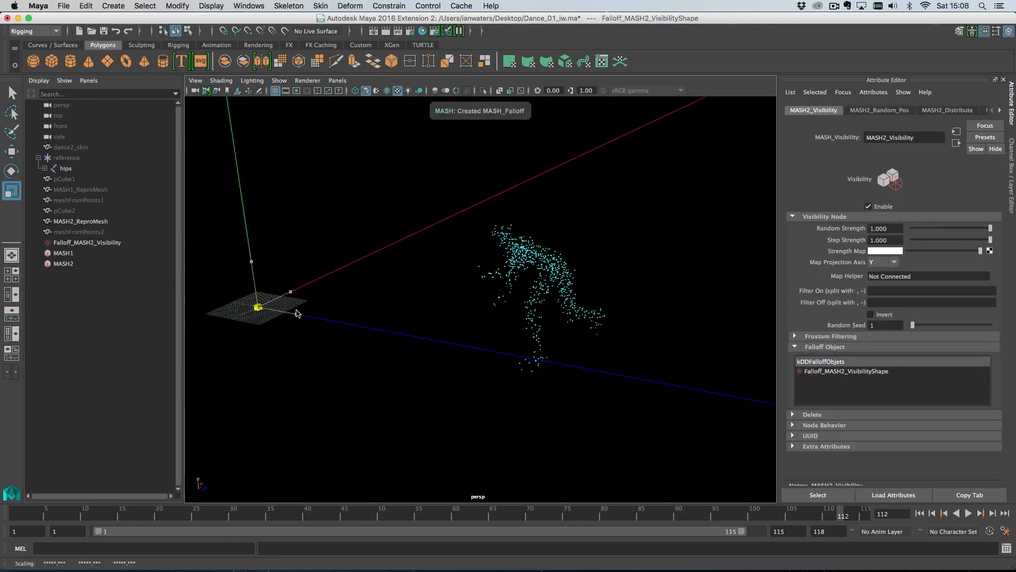
drag(296, 310, 553, 297)
key(super+z)
key(super+z)
click(295, 254)
click(279, 321)
key(super+z)
Move the visibility falloff away from the grid toward the dancer, to about 39.4, 0, 80.7.
key(w)
alt+drag(465, 318, 501, 332)
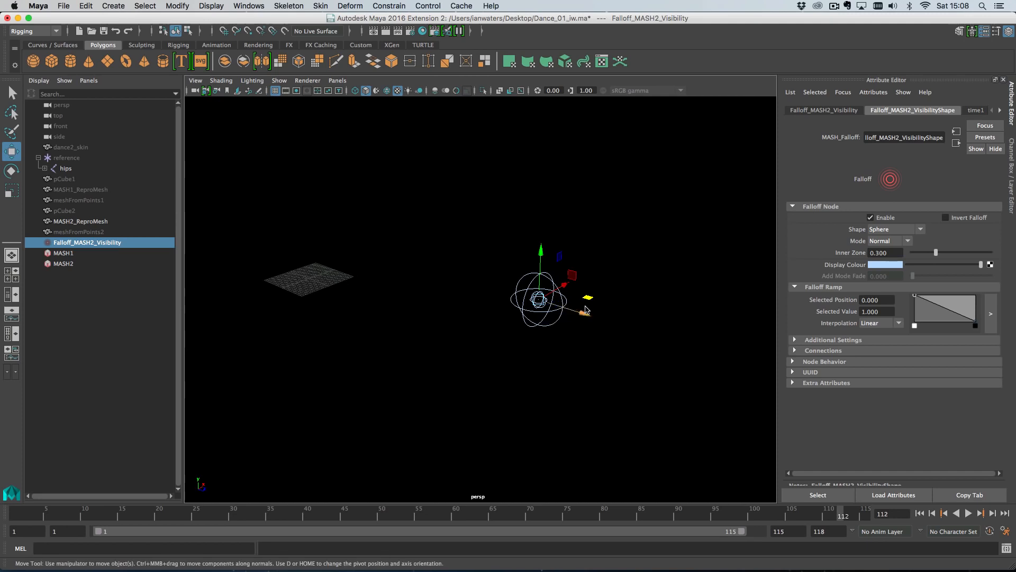
Set the visibility falloff's scale to 30 on all three axes.
click(818, 111)
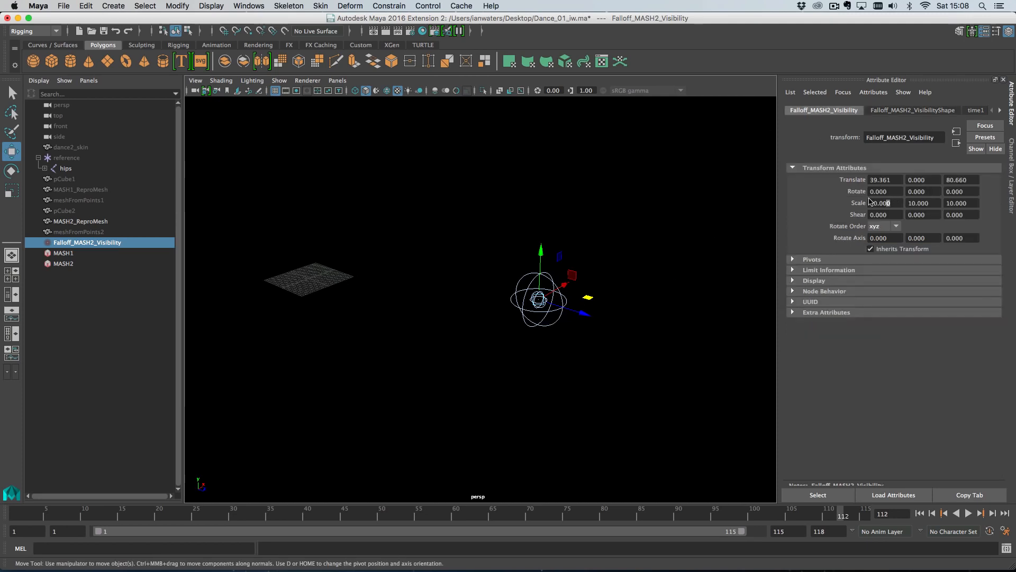
text(30)
key(Tab)
text(30)
key(Tab)
text(30)
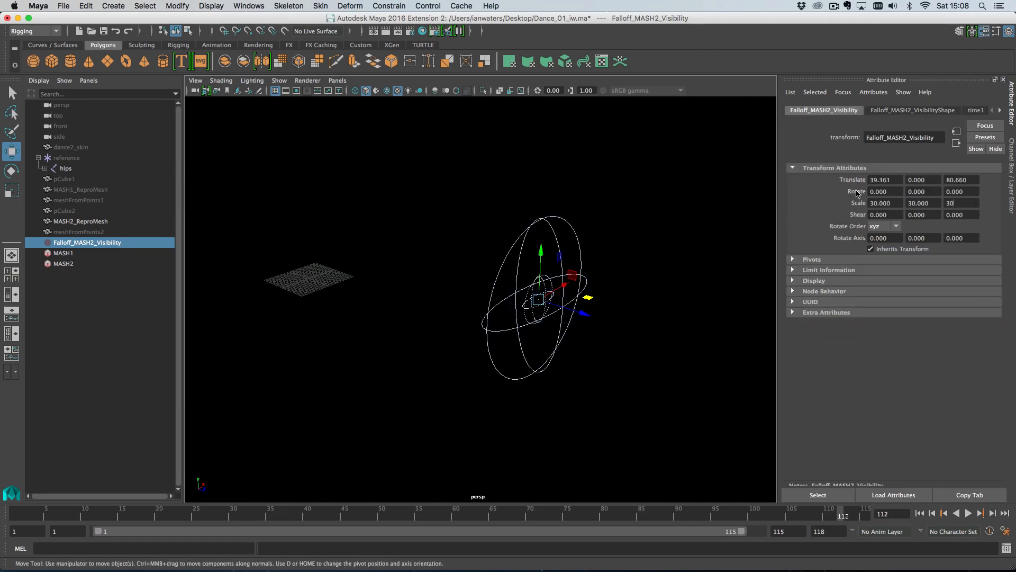
key(Return)
Move the spherical falloff so it surrounds the dancer's cubes, at about 8.4, 16.4, 103.8.
alt+drag(649, 272, 595, 313)
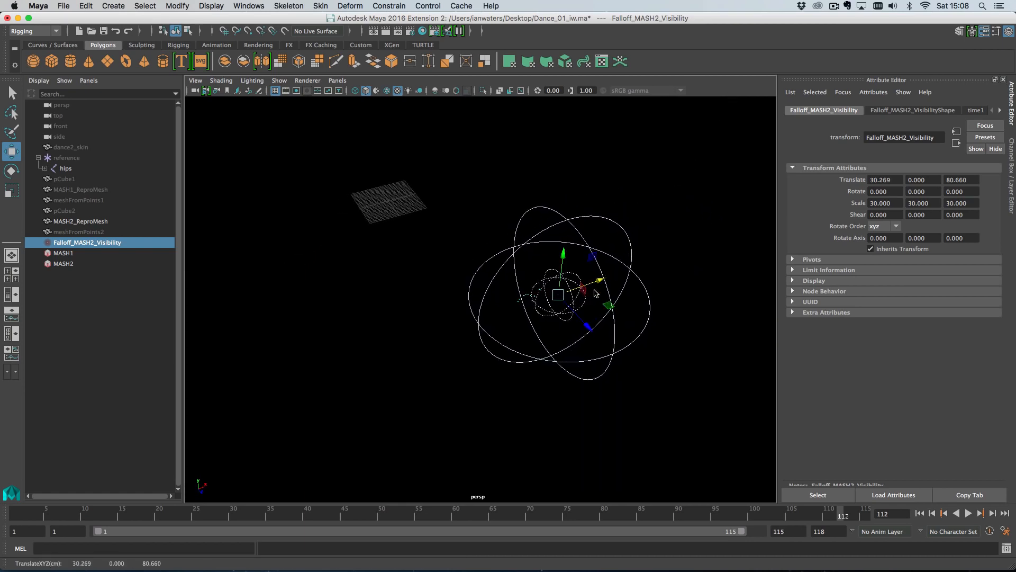
drag(603, 277, 568, 293)
alt+drag(535, 323, 564, 291)
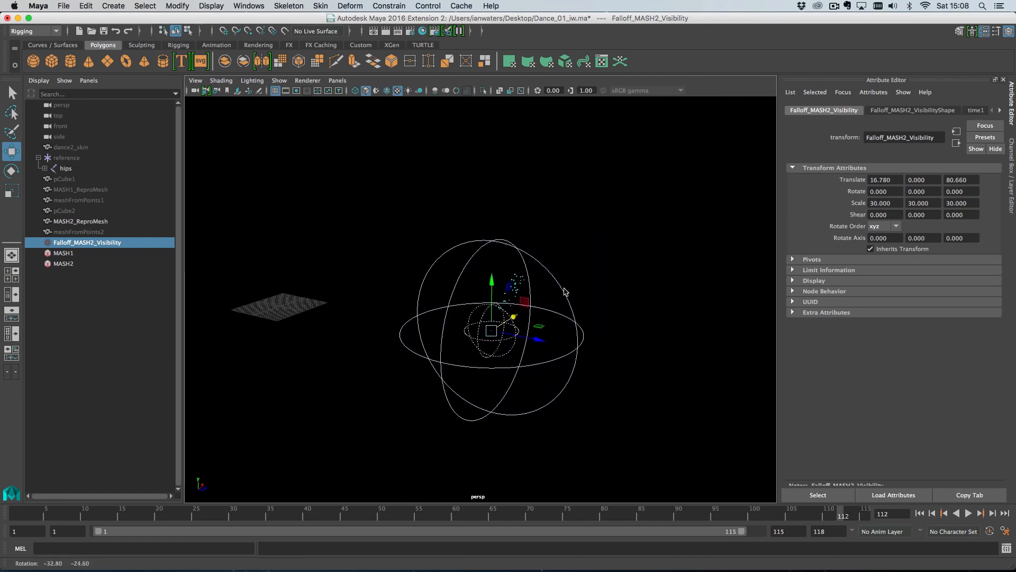
drag(489, 318, 502, 339)
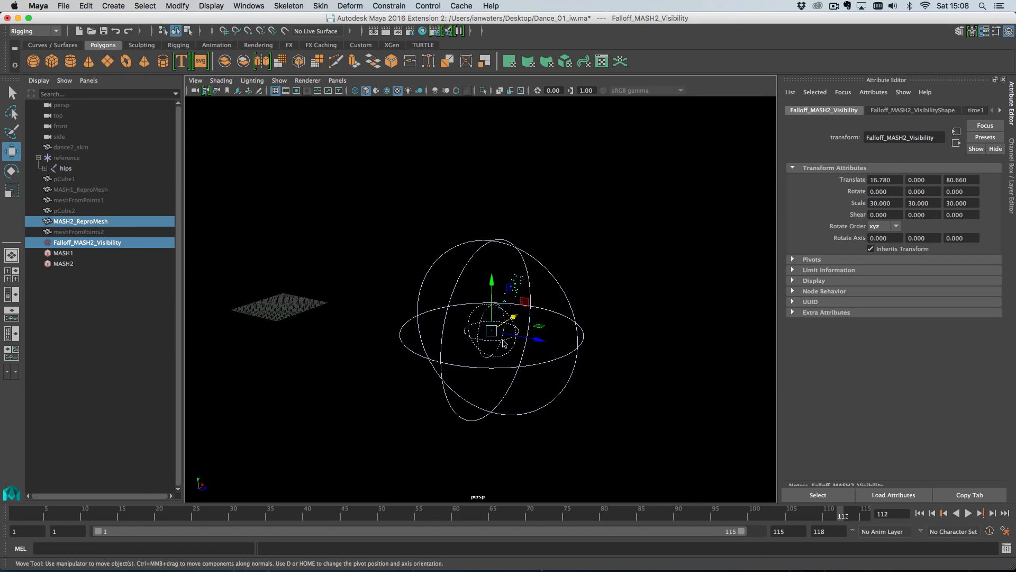
key(super+z)
drag(527, 302, 597, 259)
alt+drag(590, 273, 573, 350)
alt+drag(573, 349, 605, 327)
alt+drag(588, 269, 598, 301)
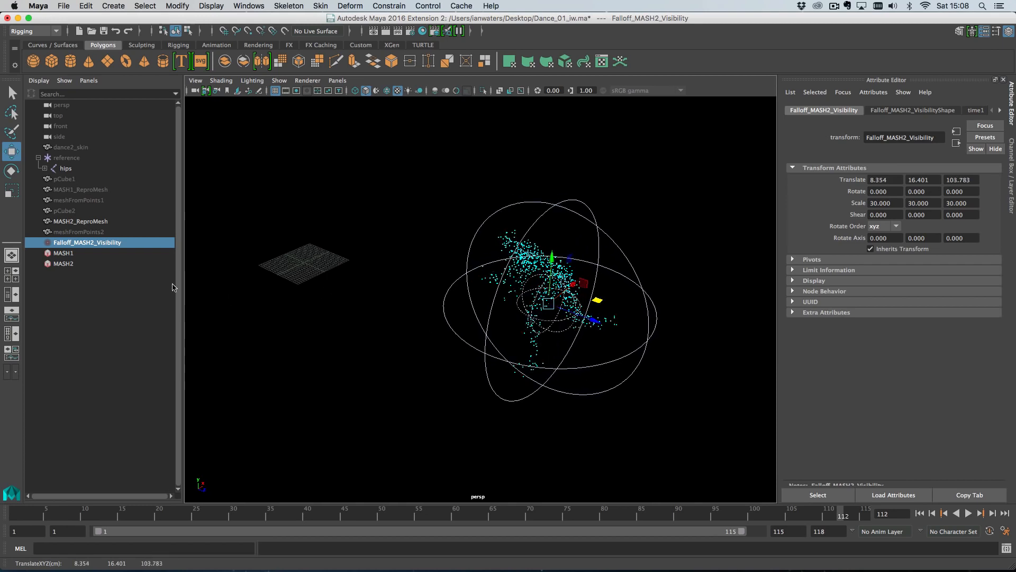
Connect dance2_skin as the visibility falloff's input shape so that the falloff follows the body mesh.
click(92, 265)
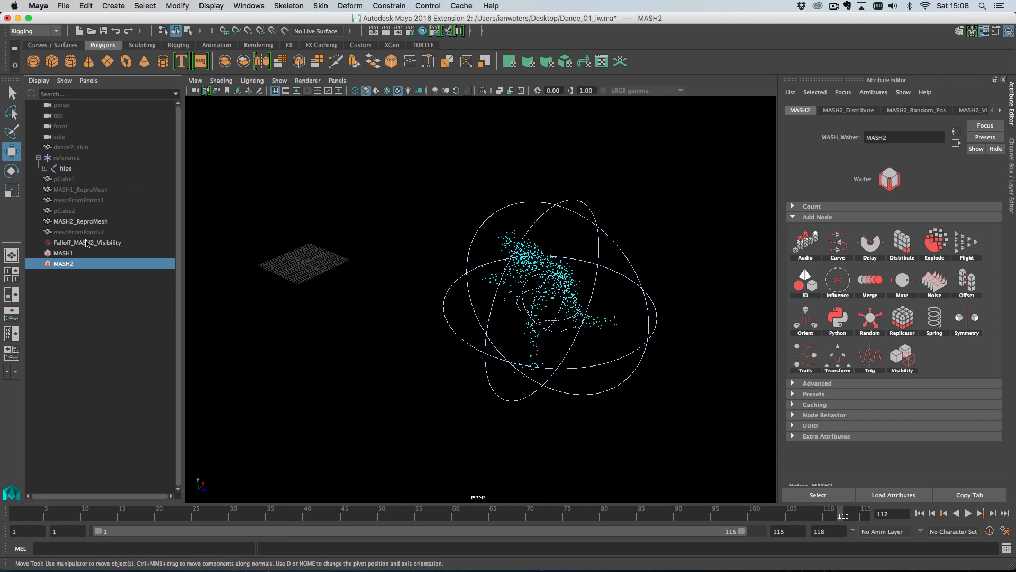
click(86, 243)
click(922, 110)
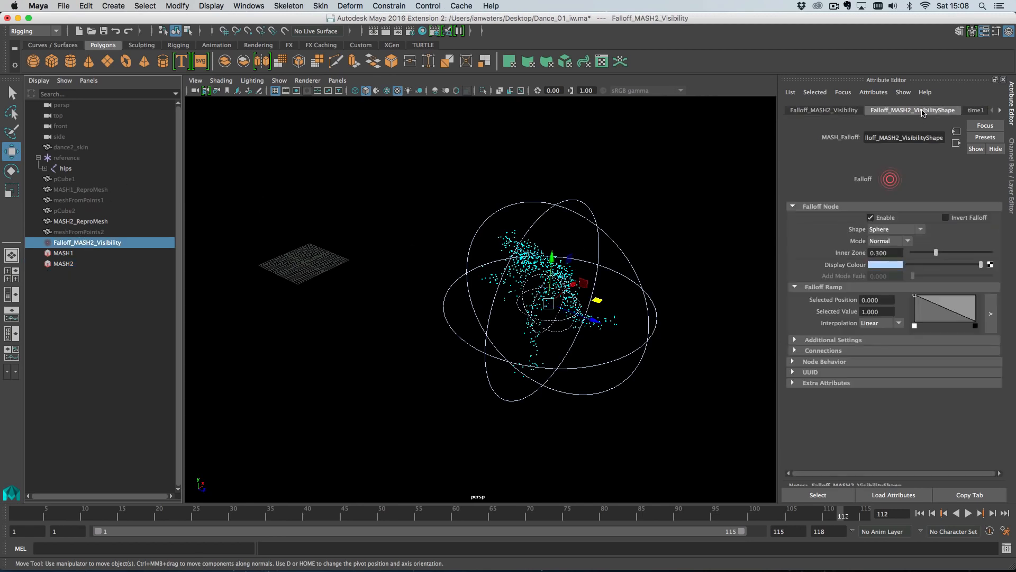
click(822, 350)
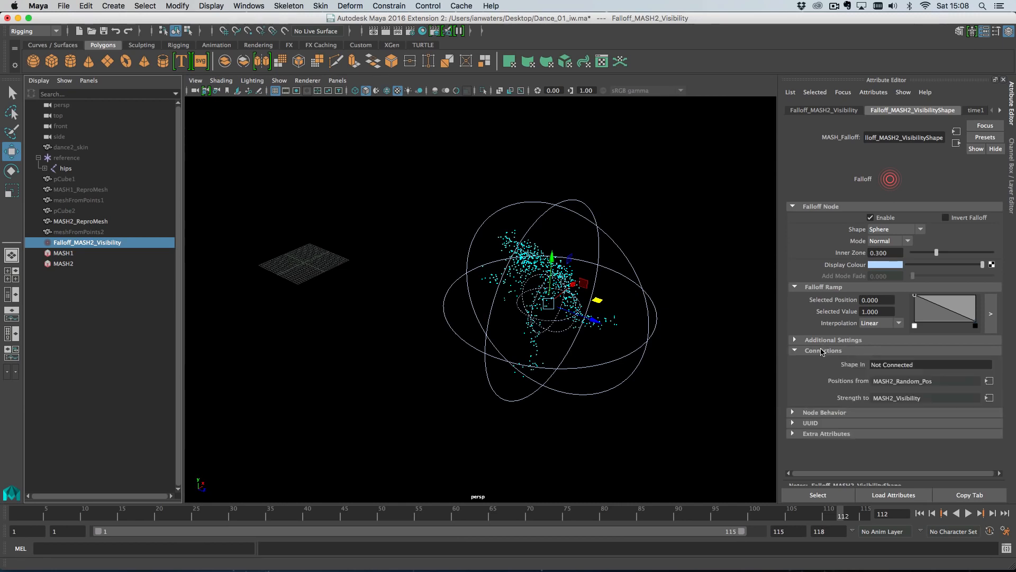
middle_drag(62, 151, 898, 366)
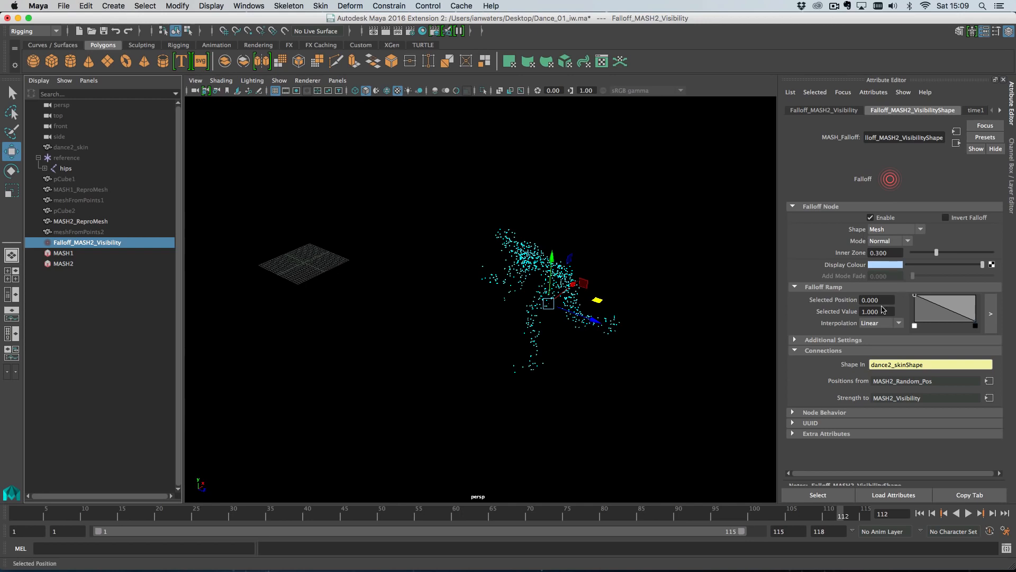
Reduce the falloff's custom shape radius to 0.001 and check the cubes during playback, stopping at frame 92.
click(832, 340)
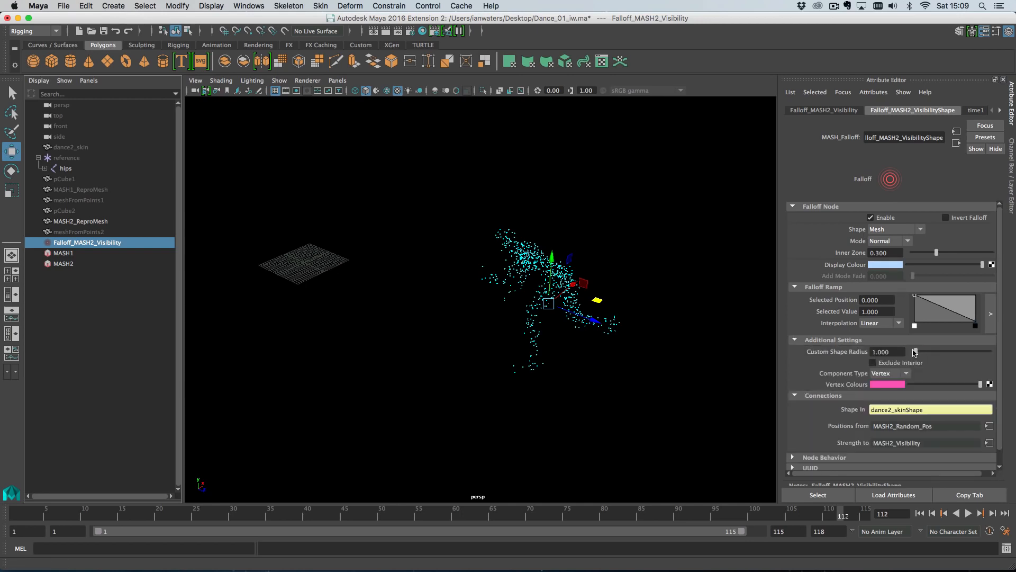
drag(915, 351, 905, 355)
key(alt+v)
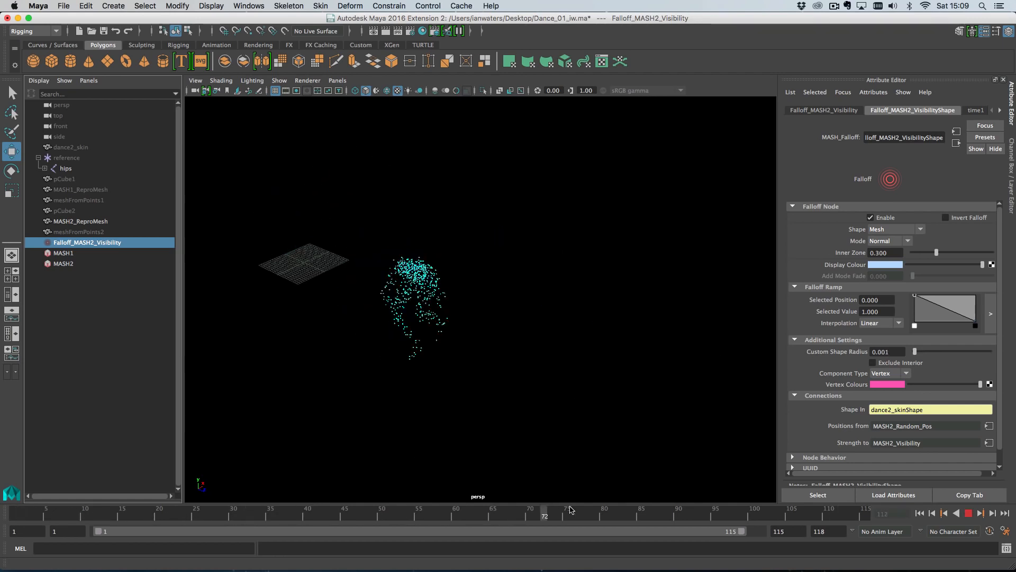
drag(570, 509, 693, 502)
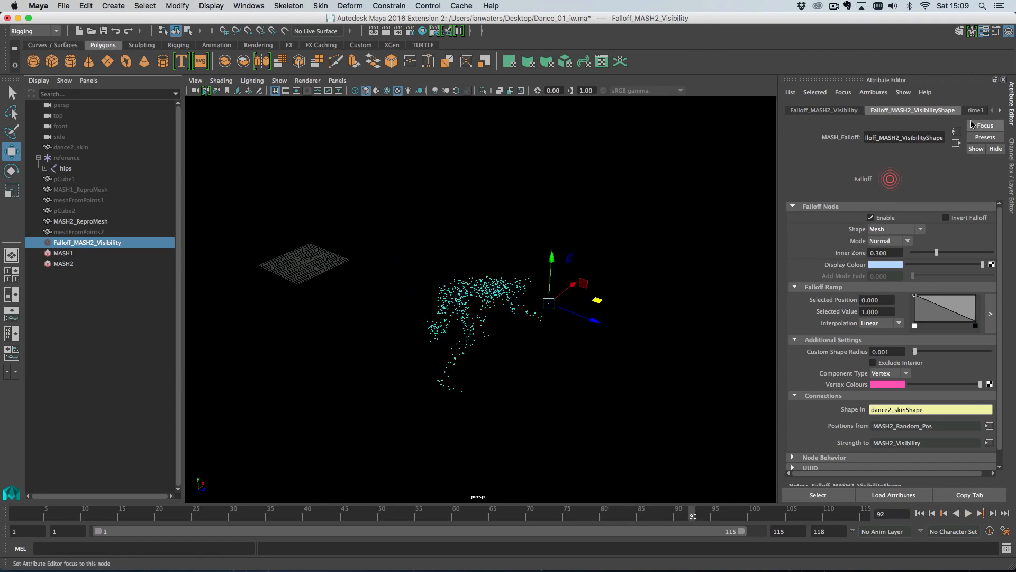
Raise the strength of MASH2's Random node to about 0.841 to test the mesh falloff.
click(104, 264)
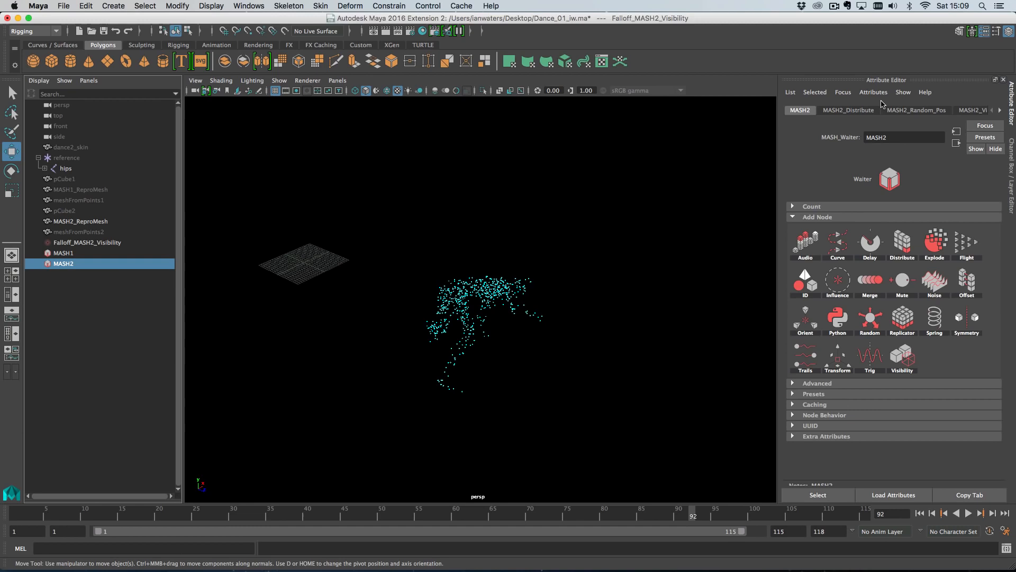
click(932, 111)
drag(920, 316, 985, 317)
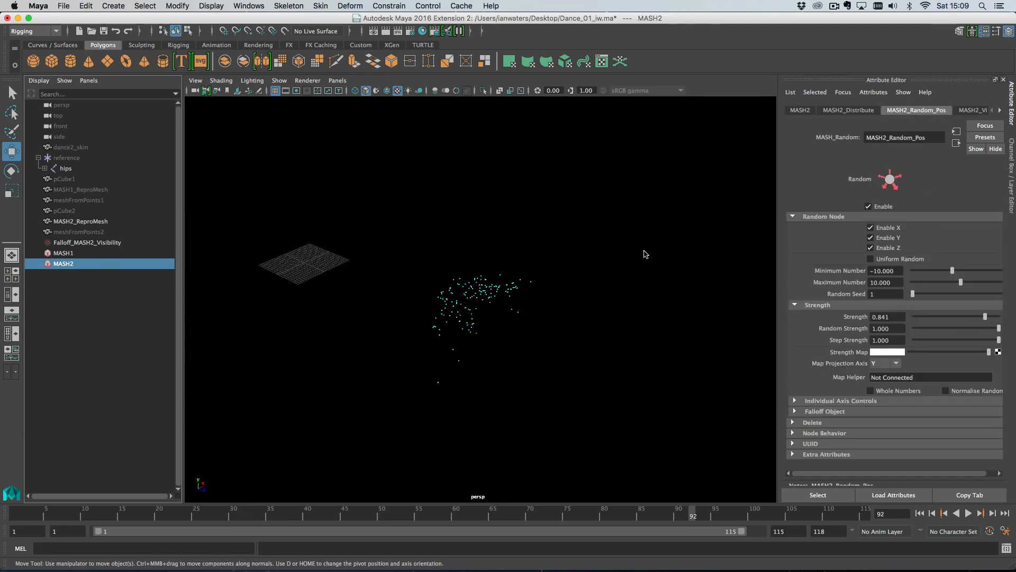
Show dance2_skin briefly to compare the body with the remaining cubes, and hide it again.
click(80, 149)
key(shift+h)
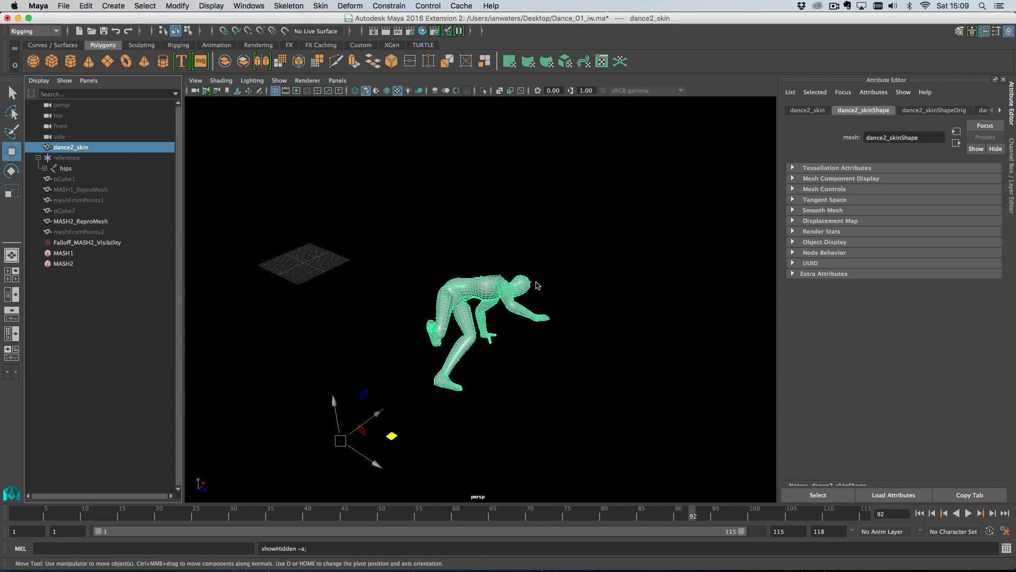
key(ctrl+h)
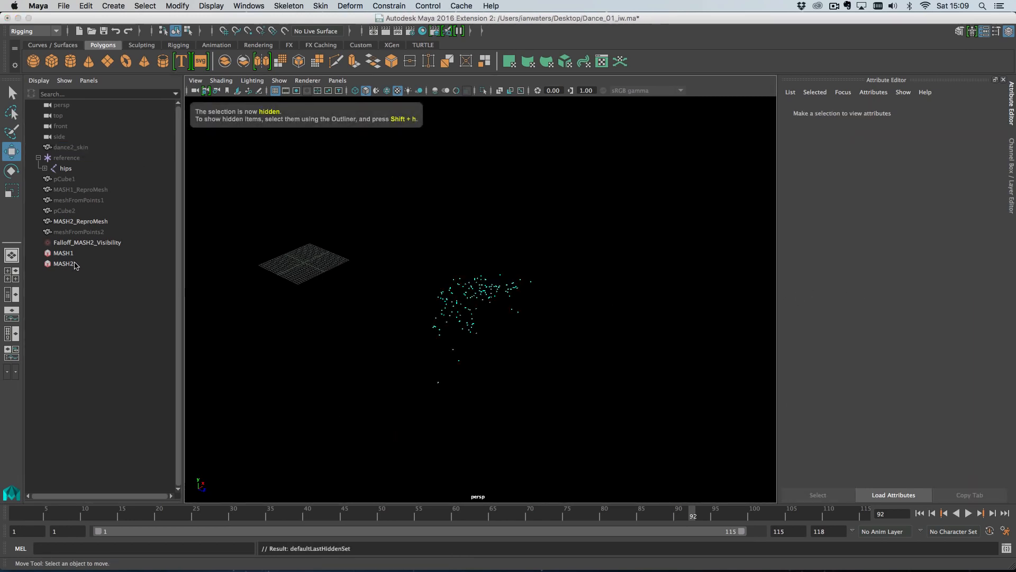
Lower the strength of MASH2's Random node to about 0.191.
click(74, 264)
drag(987, 321, 928, 322)
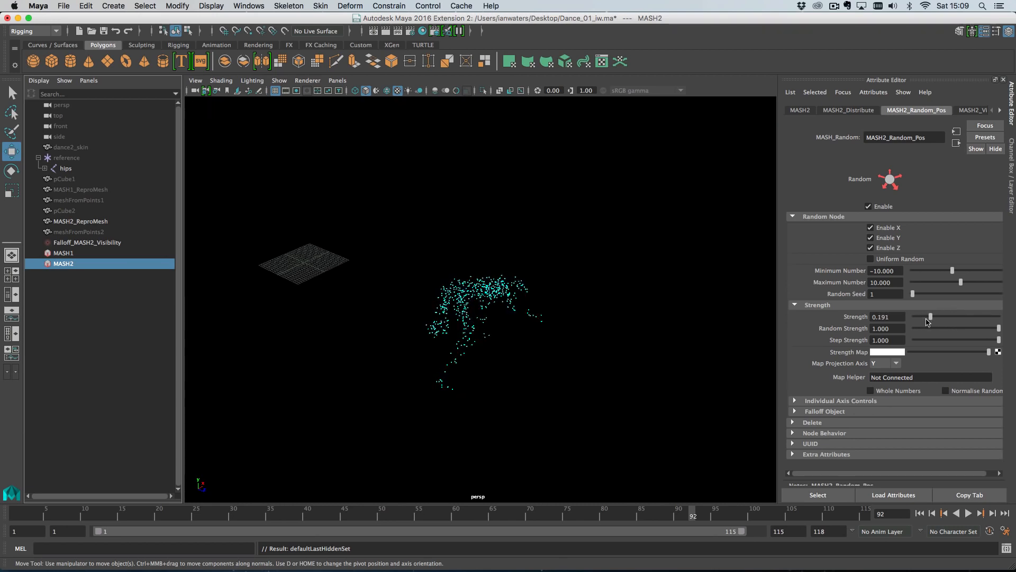
Lower the strength of MASH2's Random node to about 0.127 and check the cubes from another angle during playback.
drag(927, 322, 925, 321)
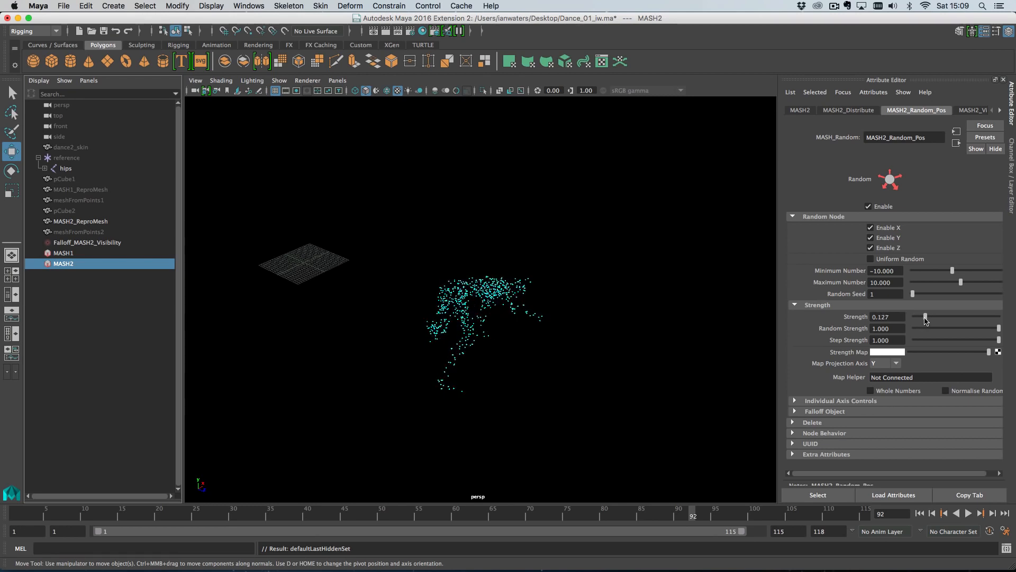
alt+drag(522, 336, 661, 238)
key(alt+v)
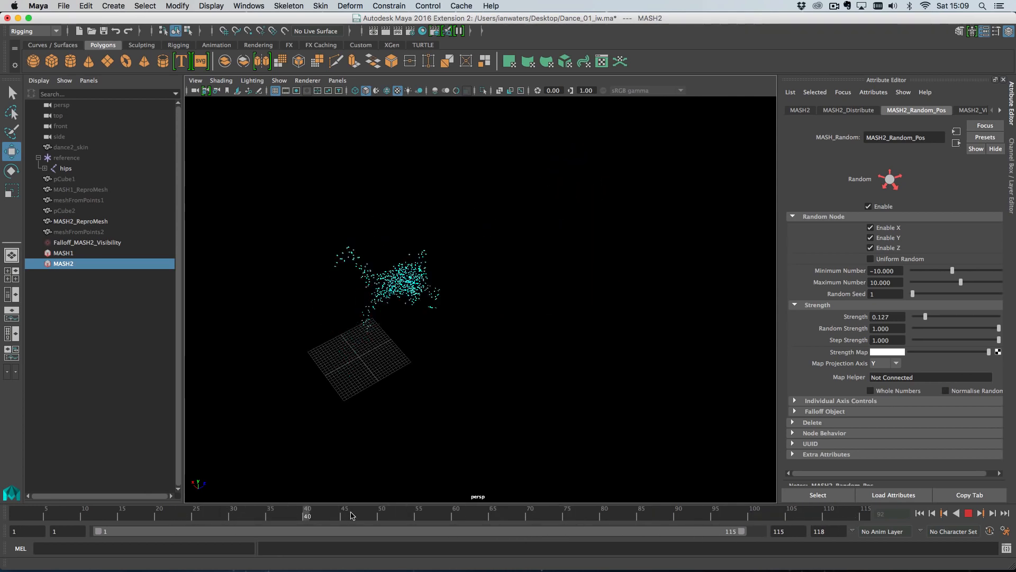
drag(859, 515, 574, 505)
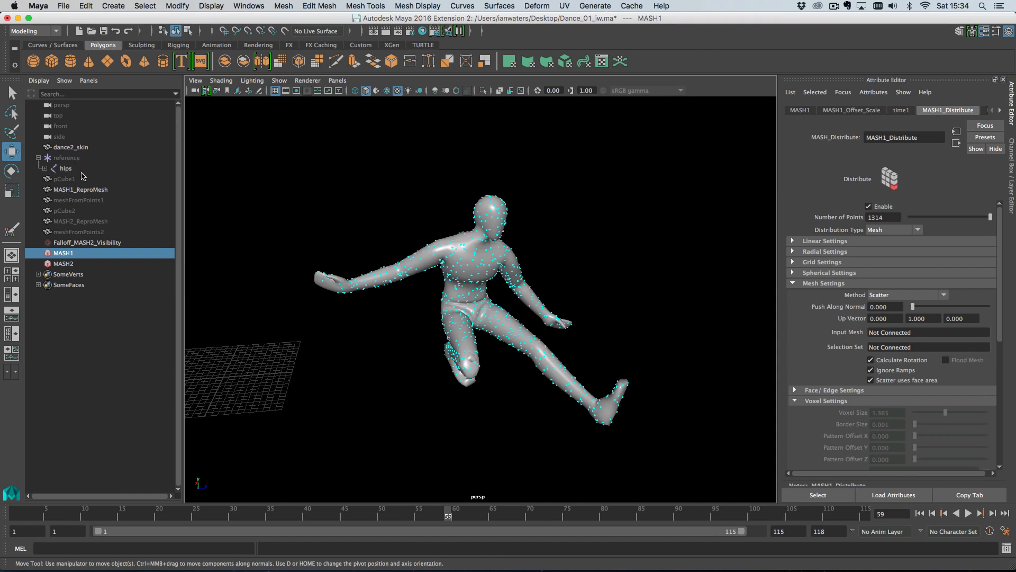
Connect dance2_skin as the input mesh of MASH1's Distribute node and inspect the scattered cubes on the body.
middle_drag(74, 147, 885, 334)
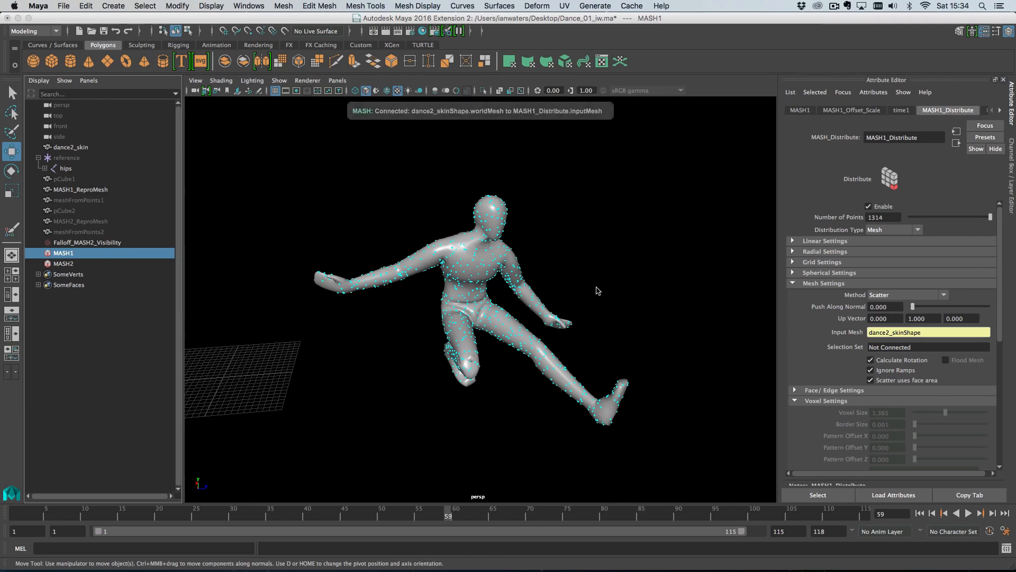
scroll(555, 265, up, 5)
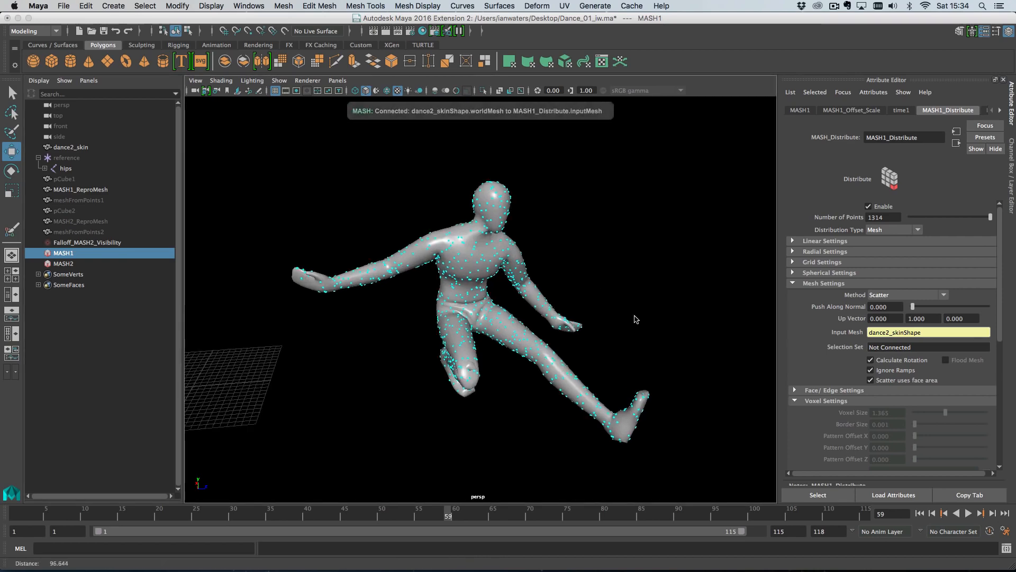
click(488, 233)
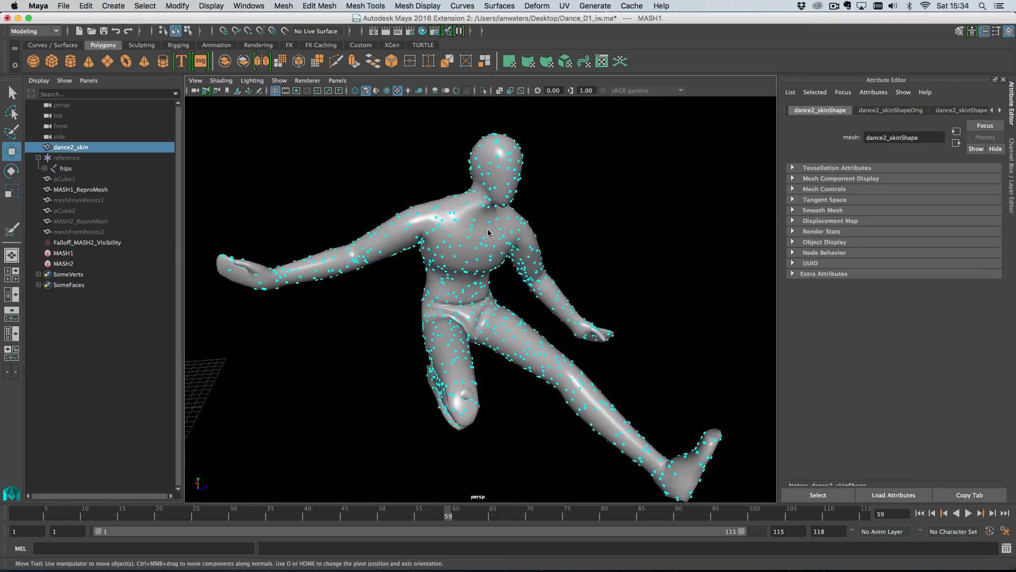
Try the Vertex and Random Vertex methods on MASH1's Distribute node, finally choosing Random Edge.
click(903, 295)
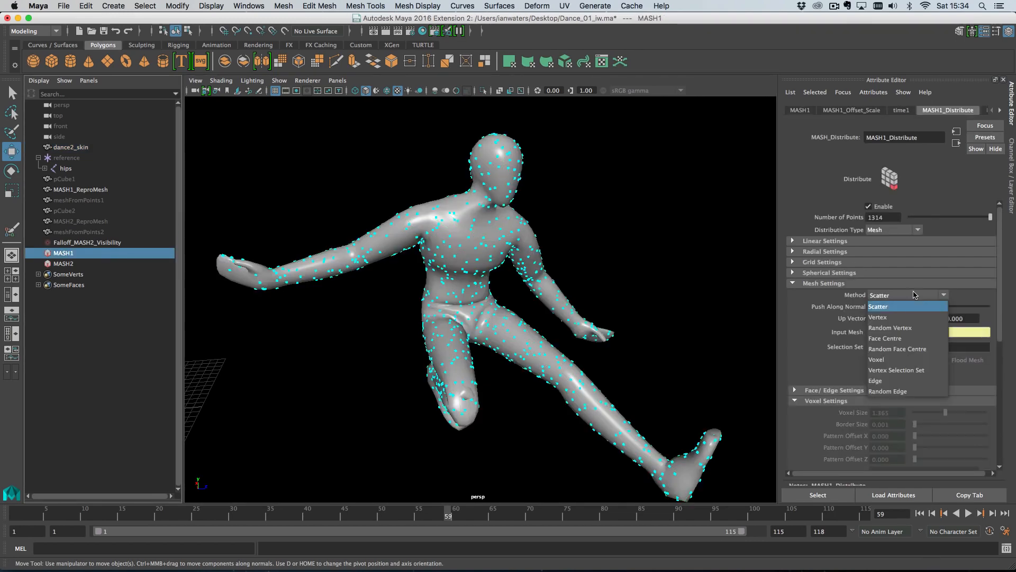
click(916, 317)
click(916, 295)
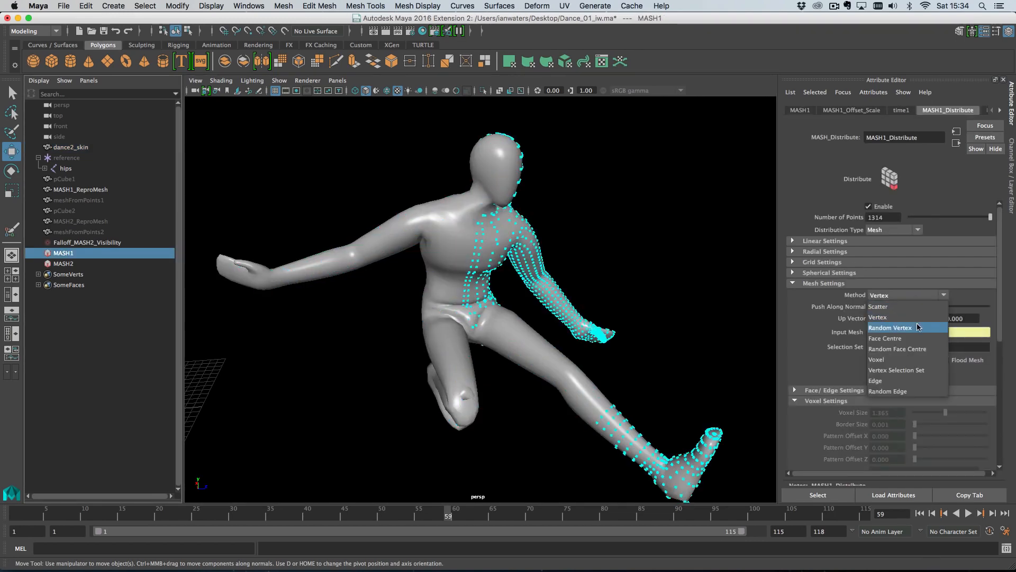
click(899, 328)
click(913, 300)
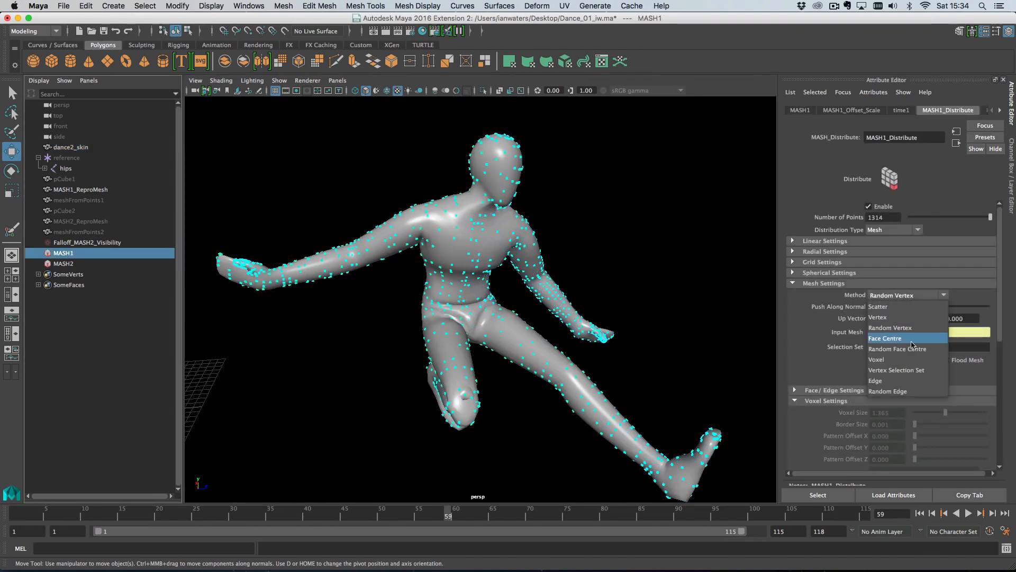
click(904, 392)
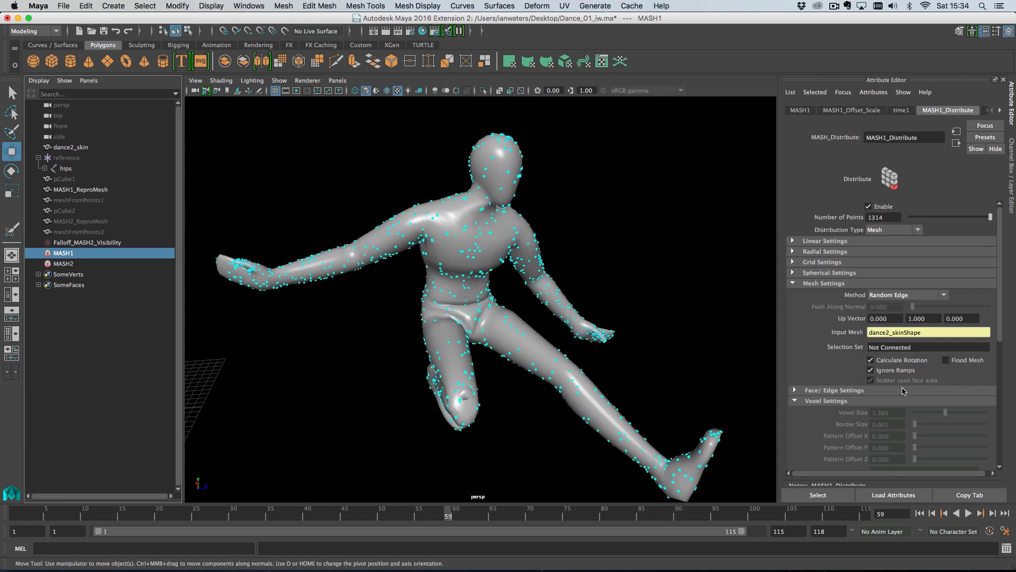
Open MASH1's Face/Edge Settings and examine the Enable Scaling option.
click(842, 390)
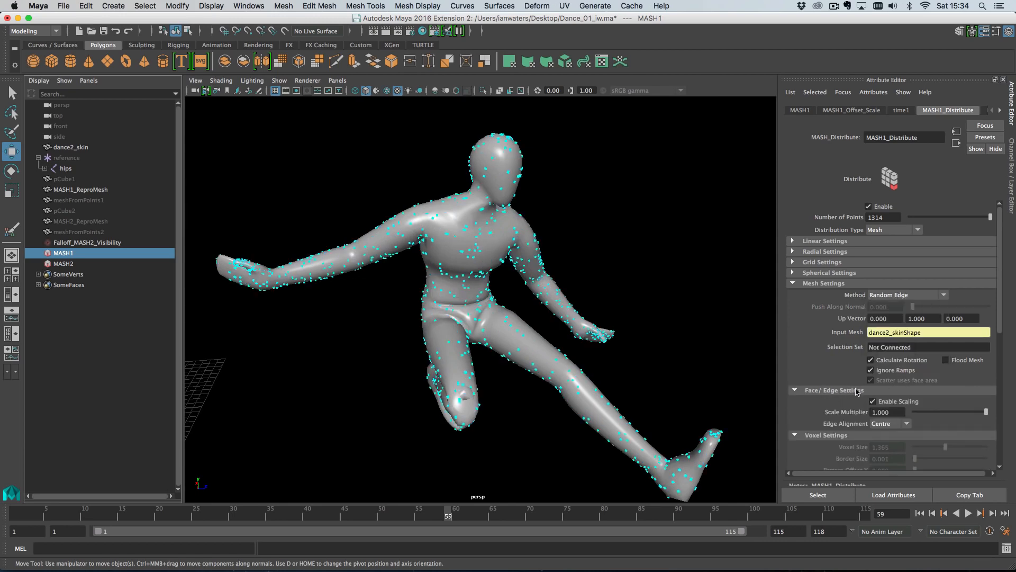
click(873, 401)
click(889, 402)
click(889, 402)
Set the source cube pCube1's scale to 1 on all three axes.
click(66, 179)
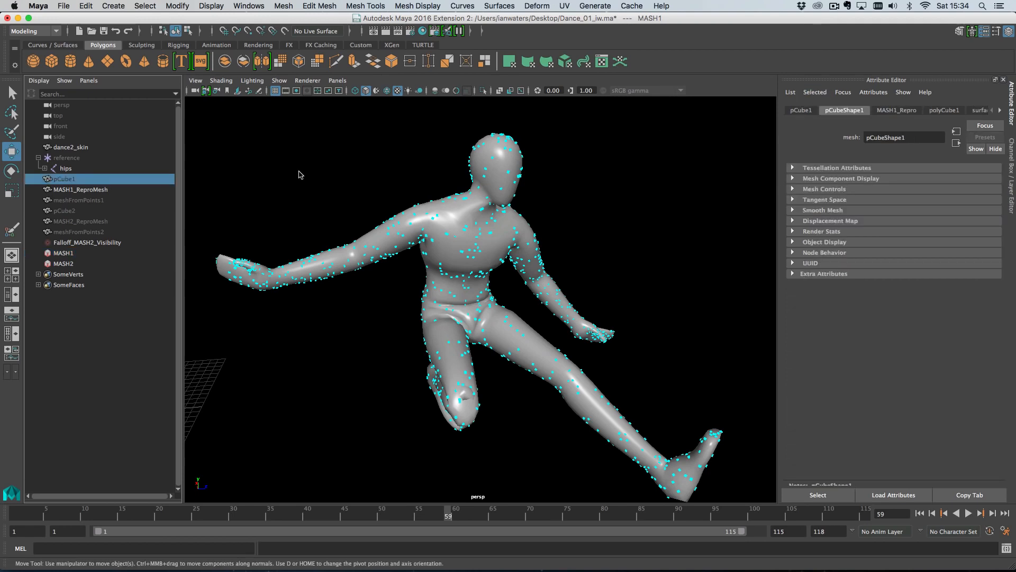
click(801, 112)
click(881, 201)
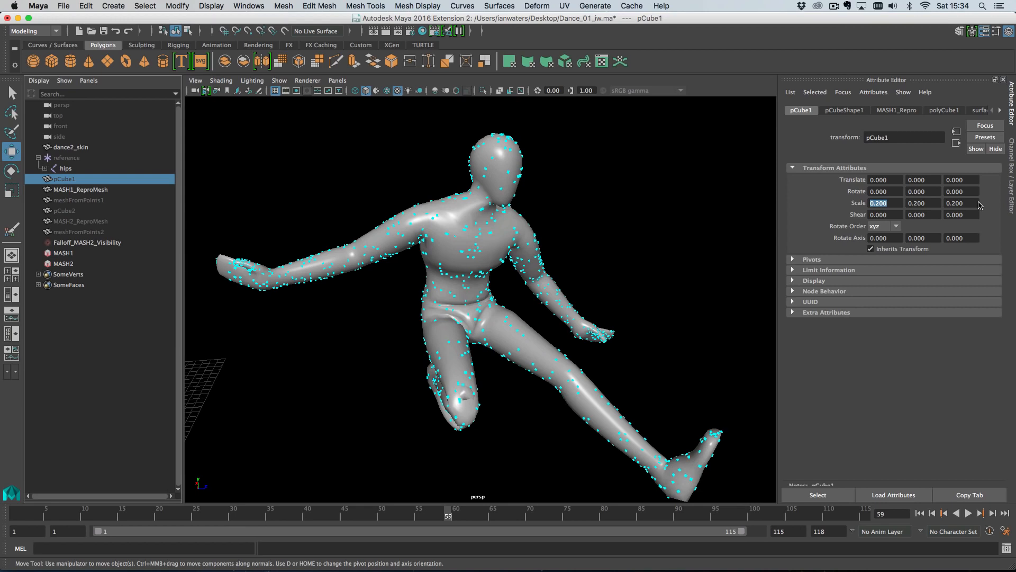
text(1)
key(Tab)
text(1)
key(Tab)
text(1)
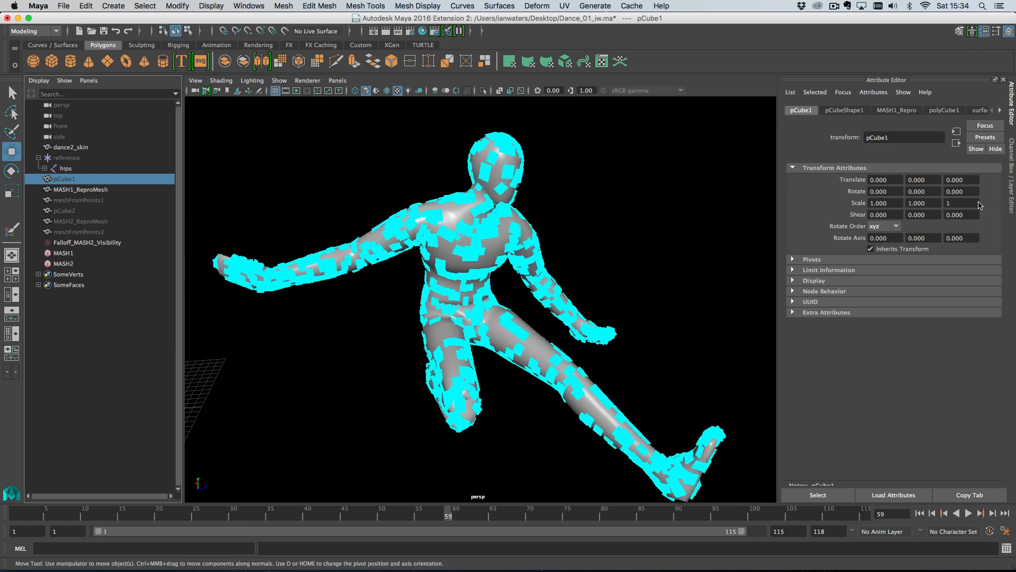
key(Return)
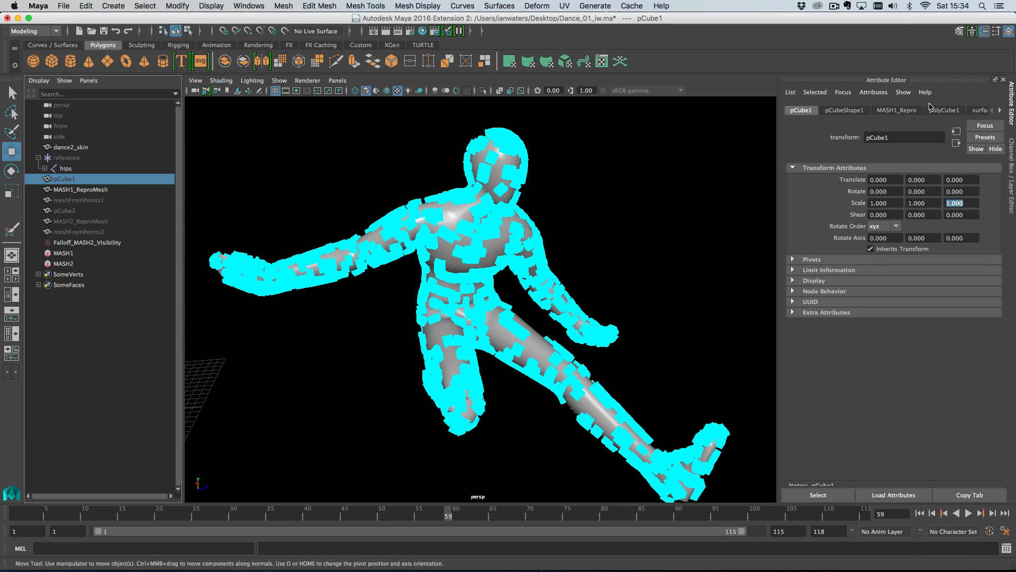
Set the width and depth of polyCube1 to 0.2 to make the source cube a thin bar.
click(945, 110)
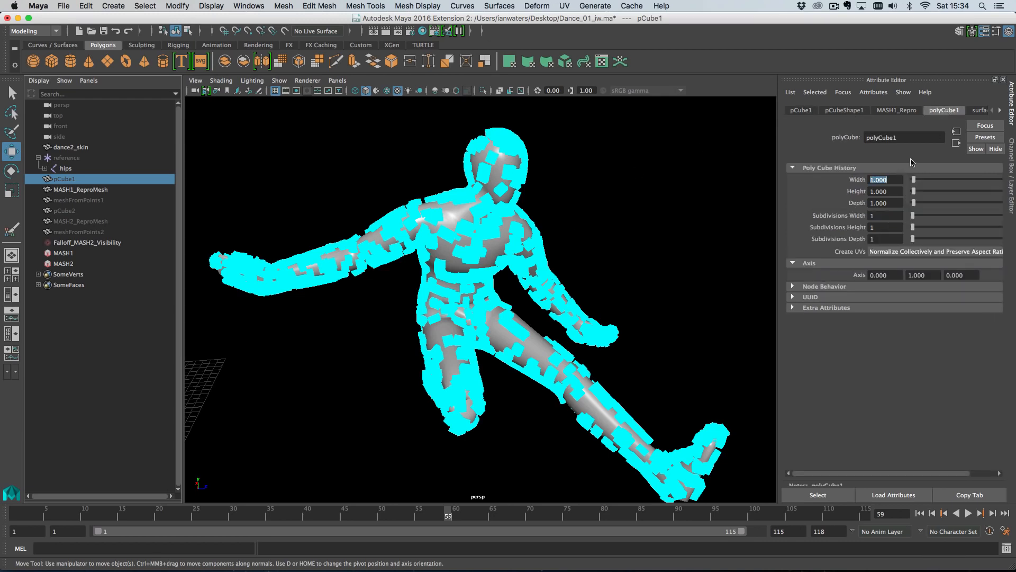
text(0.2)
key(Tab)
key(Tab)
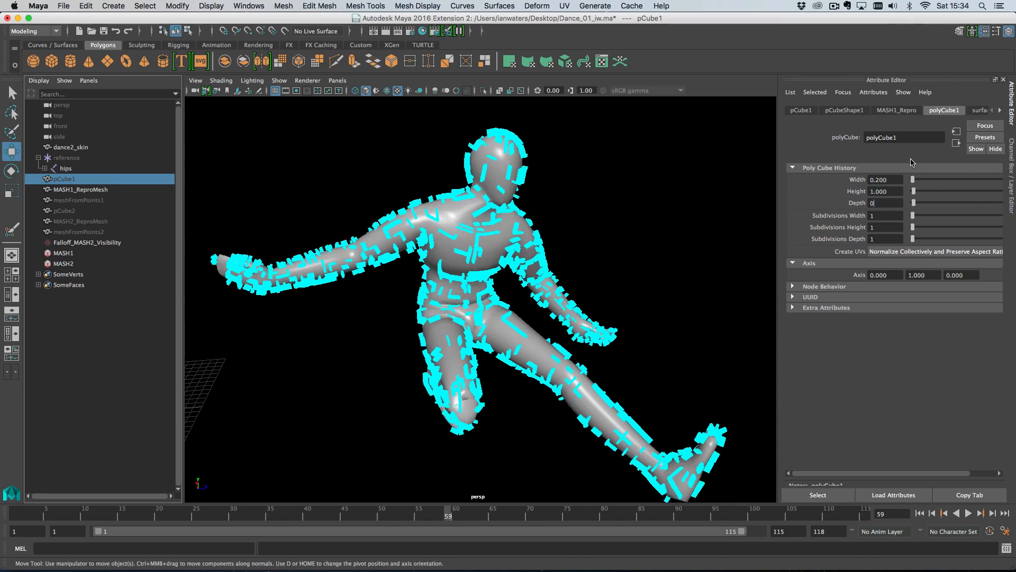
text(0.2)
key(Return)
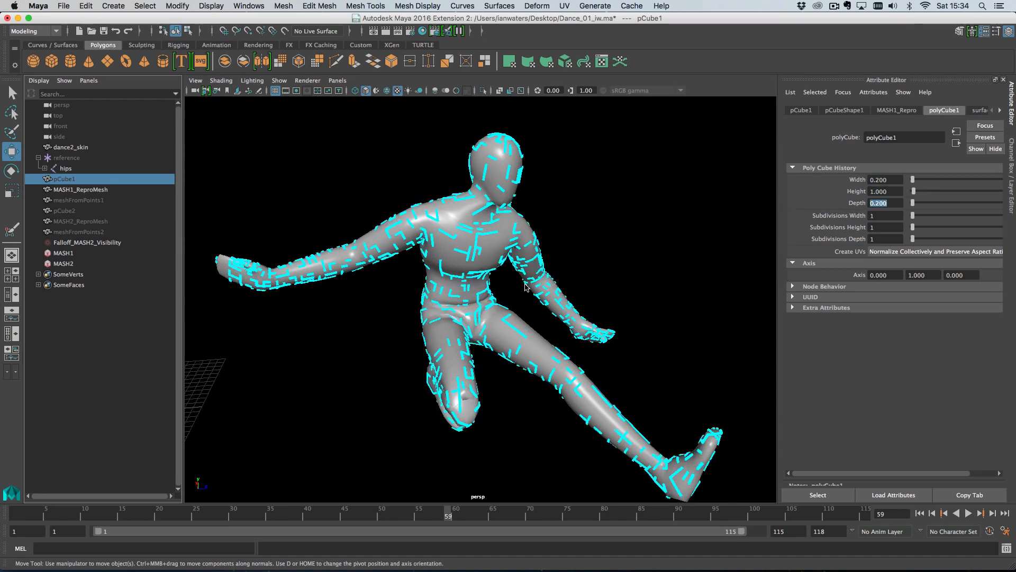
Inspect the bars along the mesh edges, hide dance2_skin and play the animation, returning to frame 59.
alt+right_drag(525, 288, 616, 341)
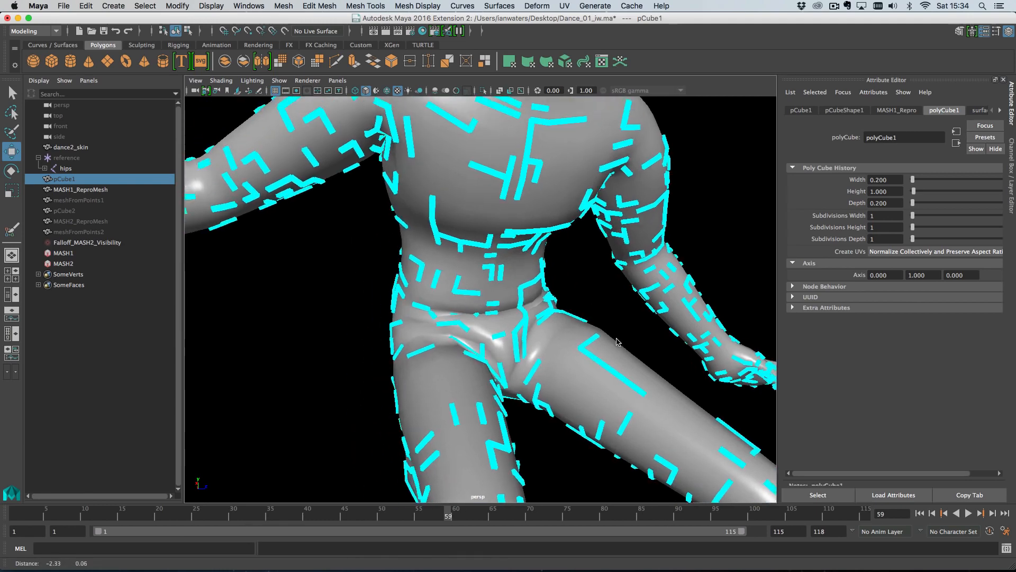
alt+drag(616, 342, 502, 246)
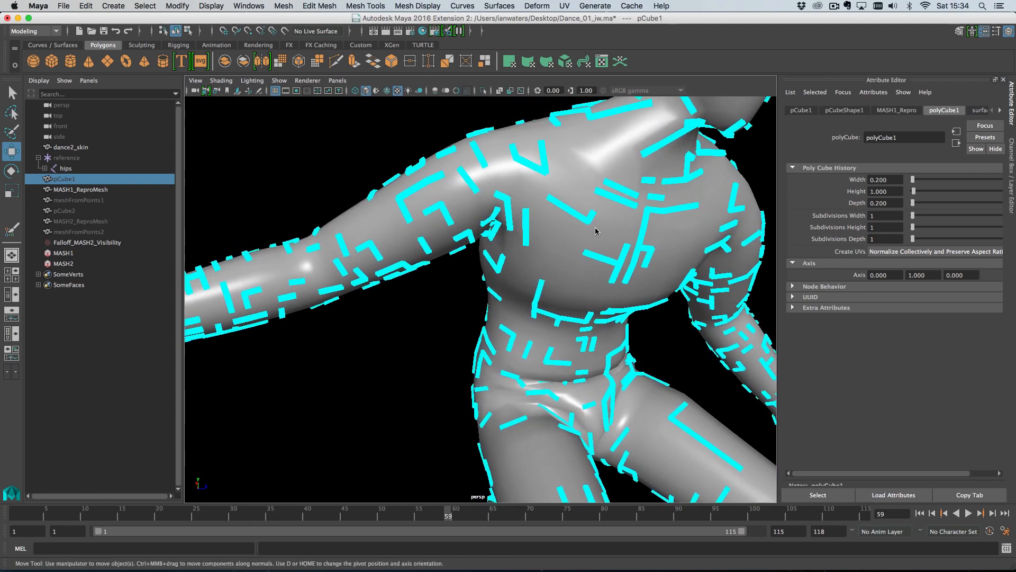
click(573, 225)
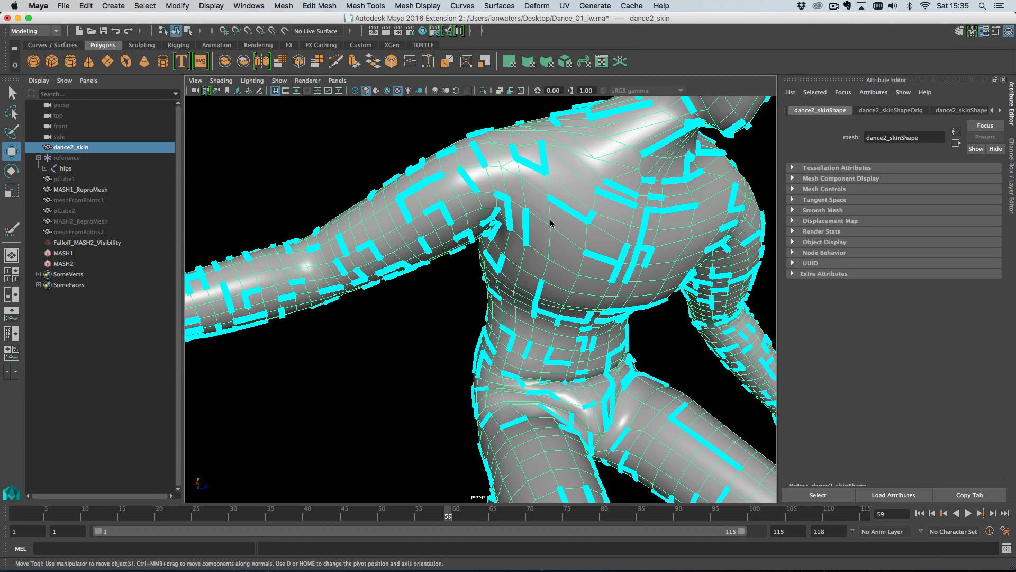
key(ctrl+h)
scroll(379, 185, down, 10)
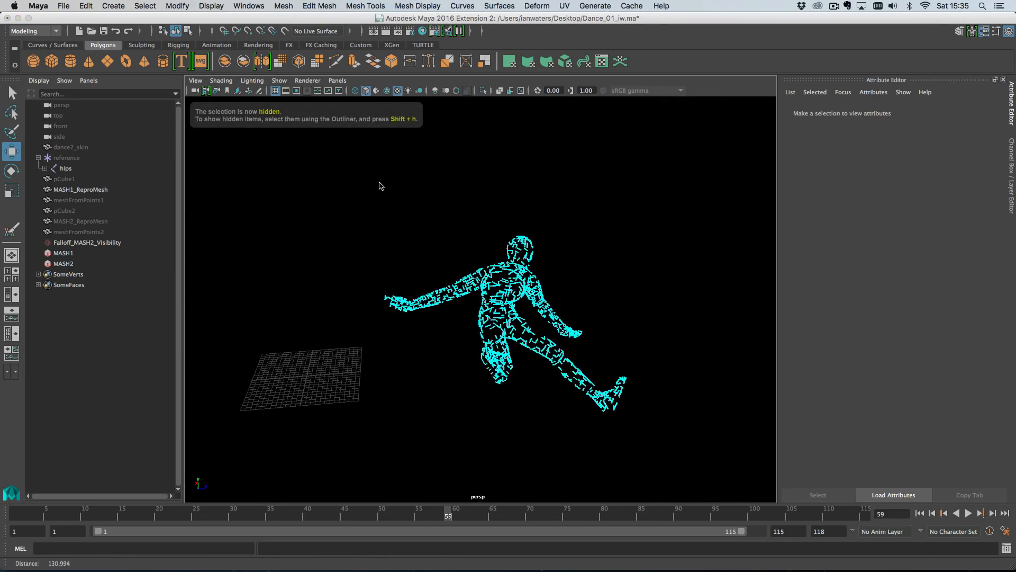
key(alt+v)
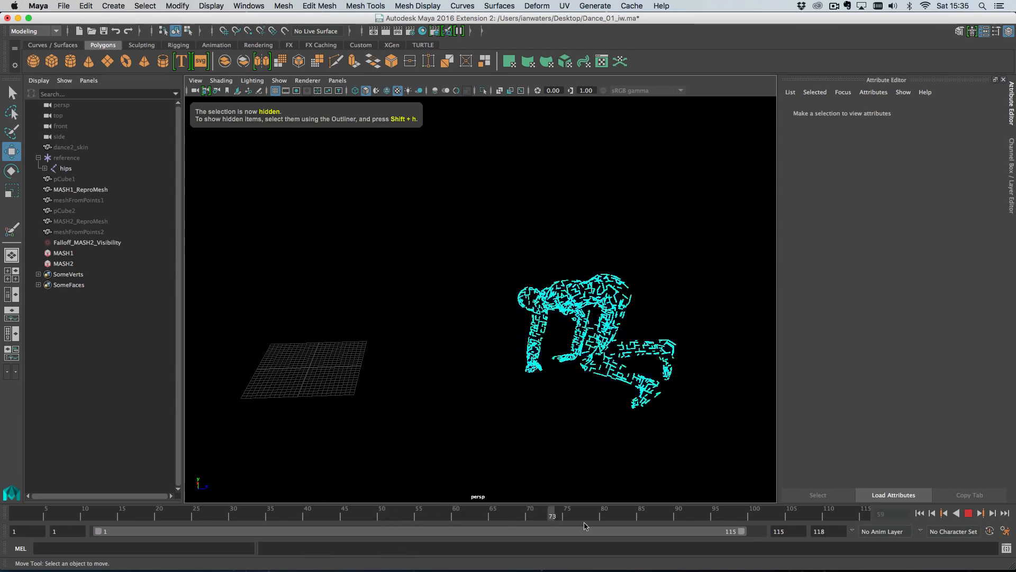
click(448, 512)
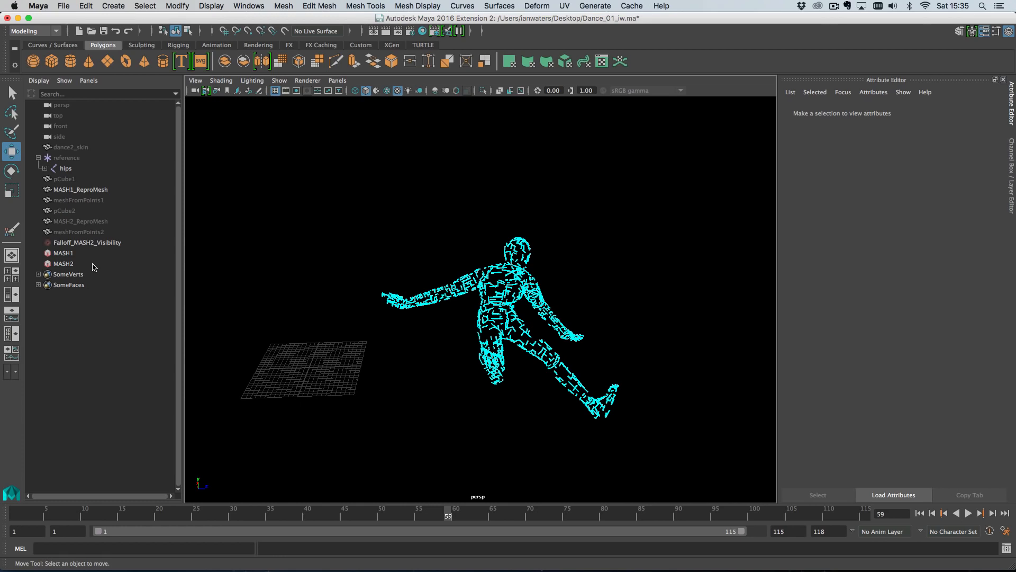
Disconnect the input mesh from MASH1's Distribute node.
click(67, 253)
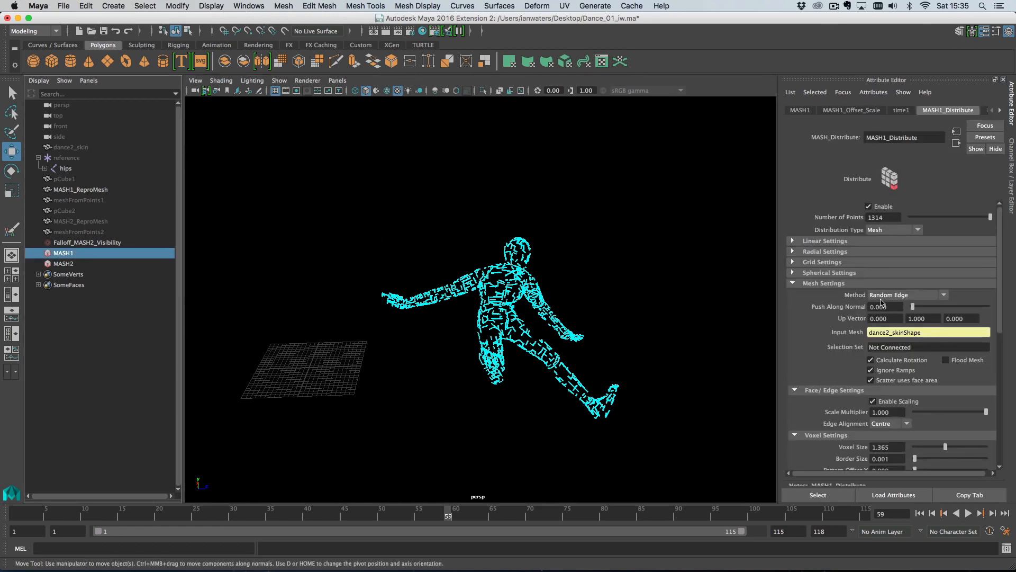
scroll(555, 339, up, 1)
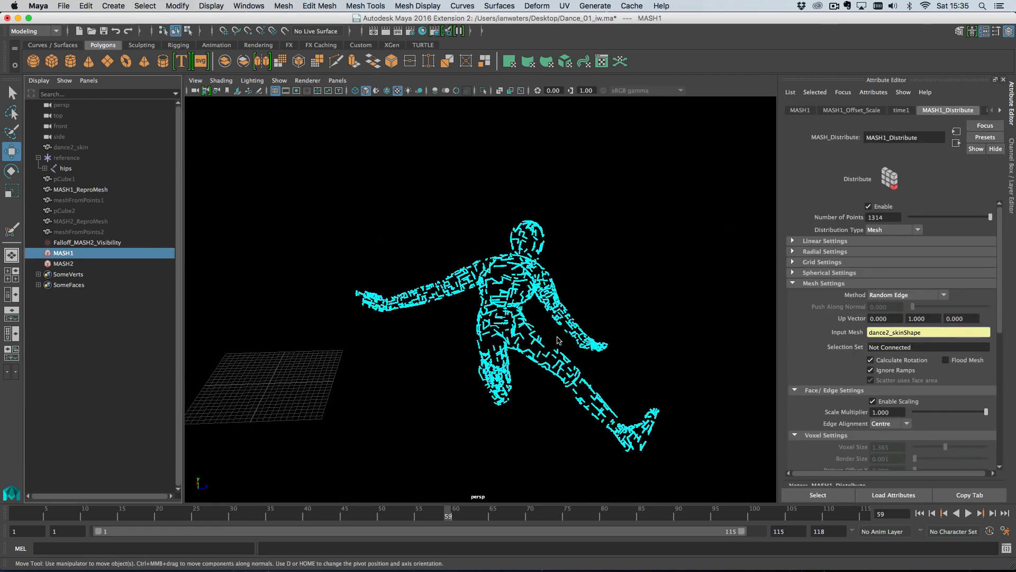
scroll(613, 361, up, 1)
scroll(613, 361, up, 3)
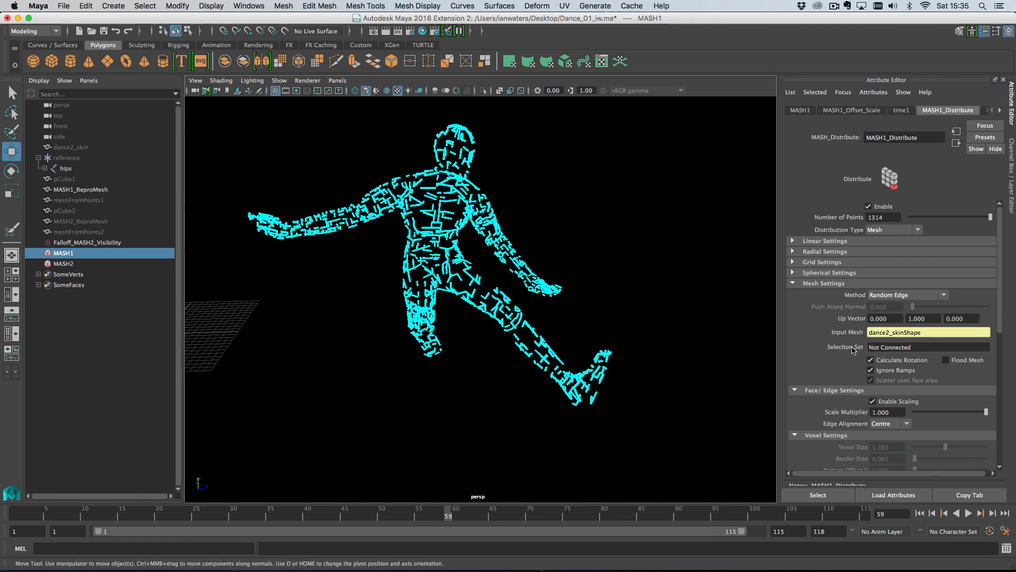
alt+middle_drag(466, 314, 499, 348)
alt+right_drag(499, 347, 690, 348)
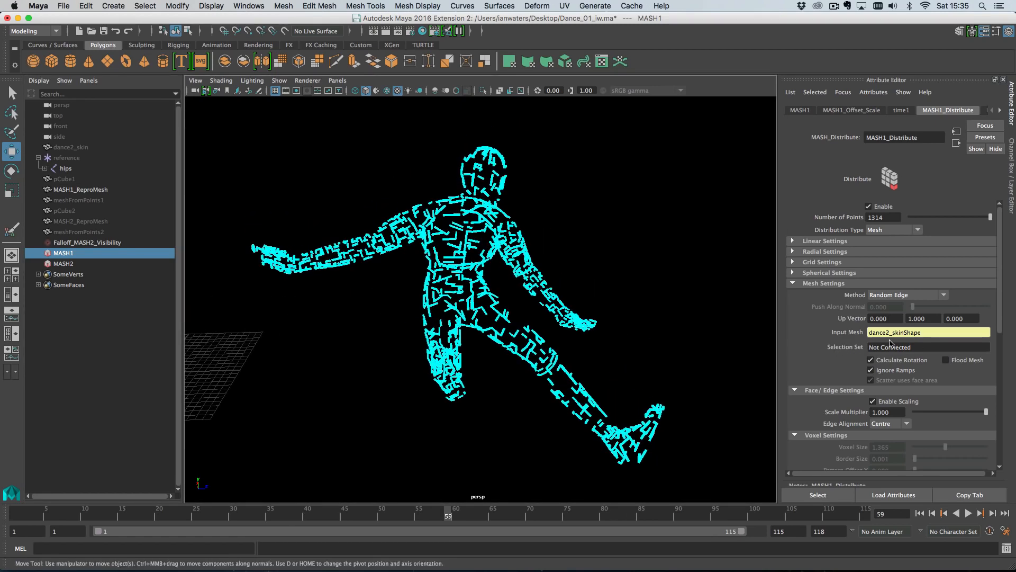
right_click(915, 329)
click(937, 347)
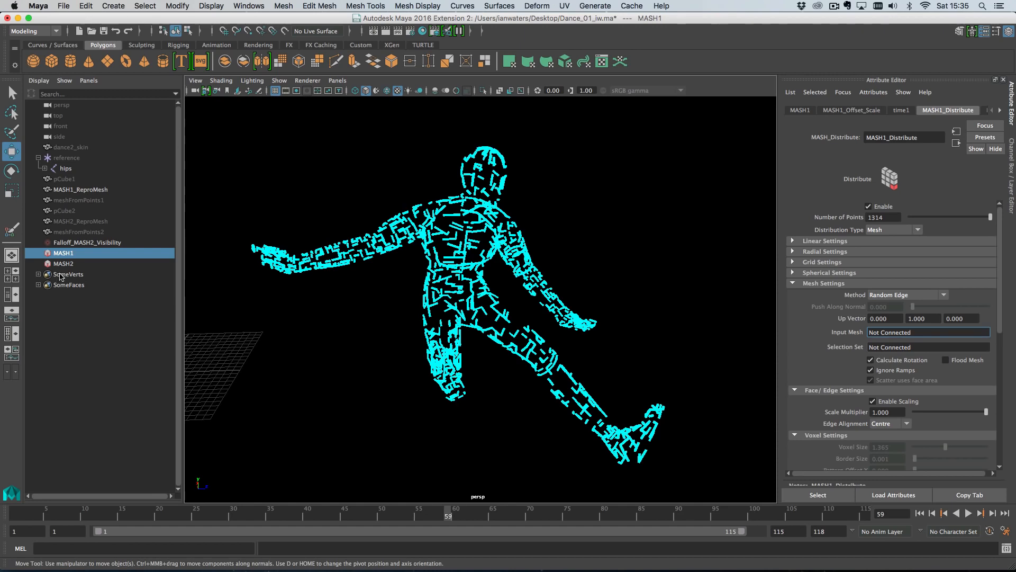
Connect SomeVerts as MASH1's selection set using the Vertex Selection Set method, and reduce the number of points to 34.
drag(61, 276, 909, 350)
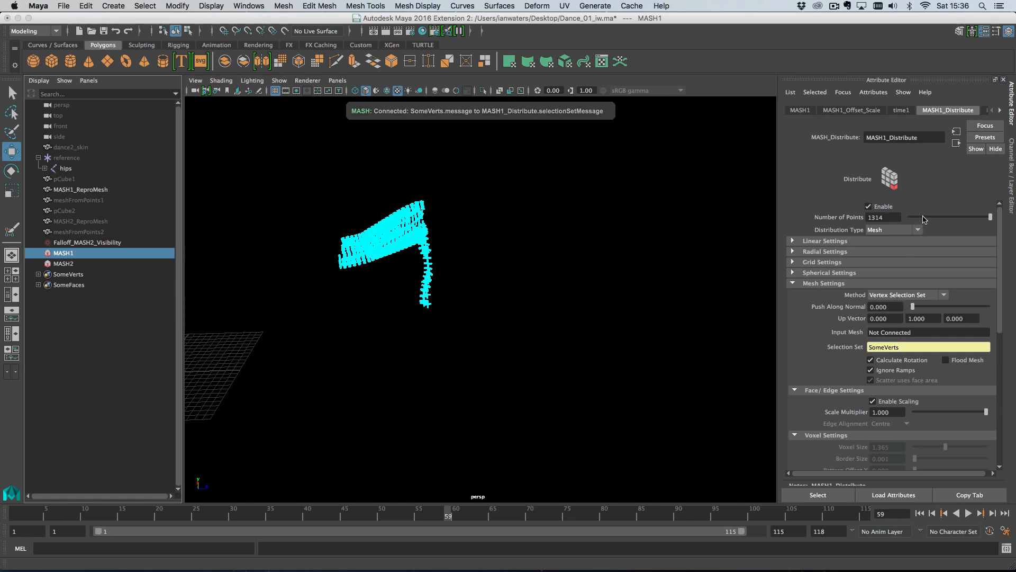
drag(923, 219, 937, 219)
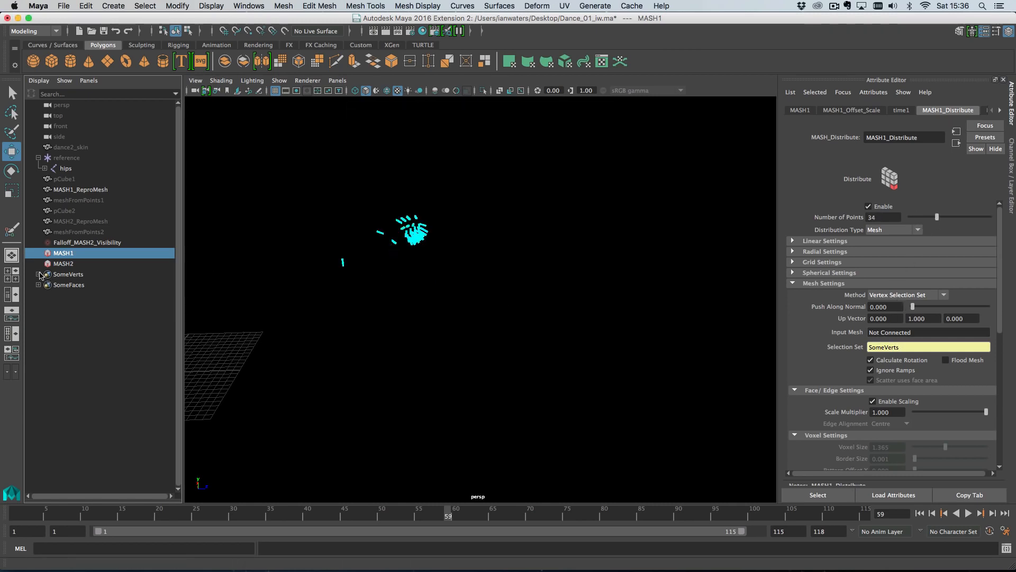
Expand the SomeVerts set and select its vertices from dance2_skin.vtx[1746] to dance2_skin.vtx[1952] to inspect where they lie.
click(39, 274)
click(113, 285)
scroll(124, 360, down, 15)
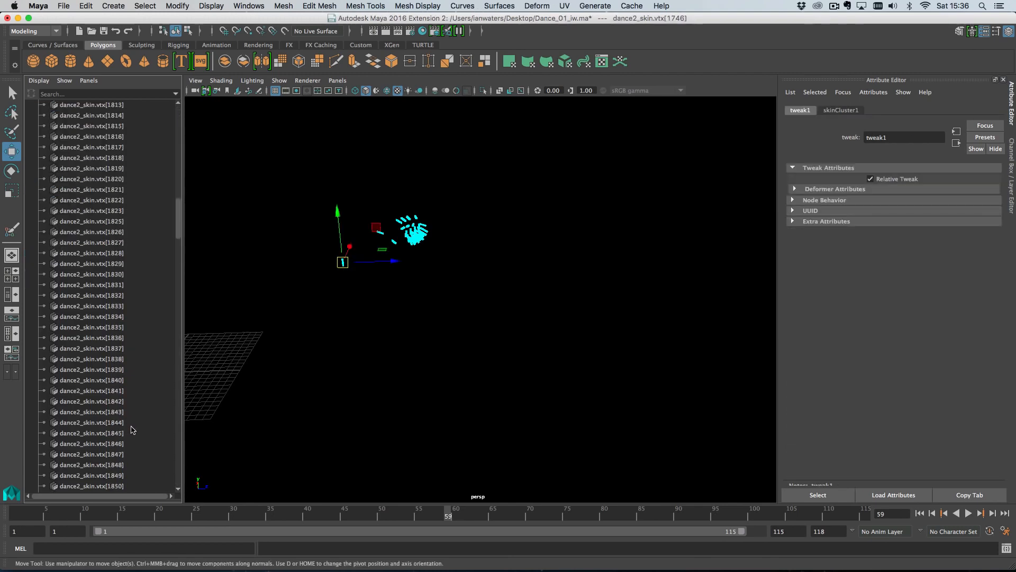
scroll(133, 430, down, 15)
shift+click(132, 454)
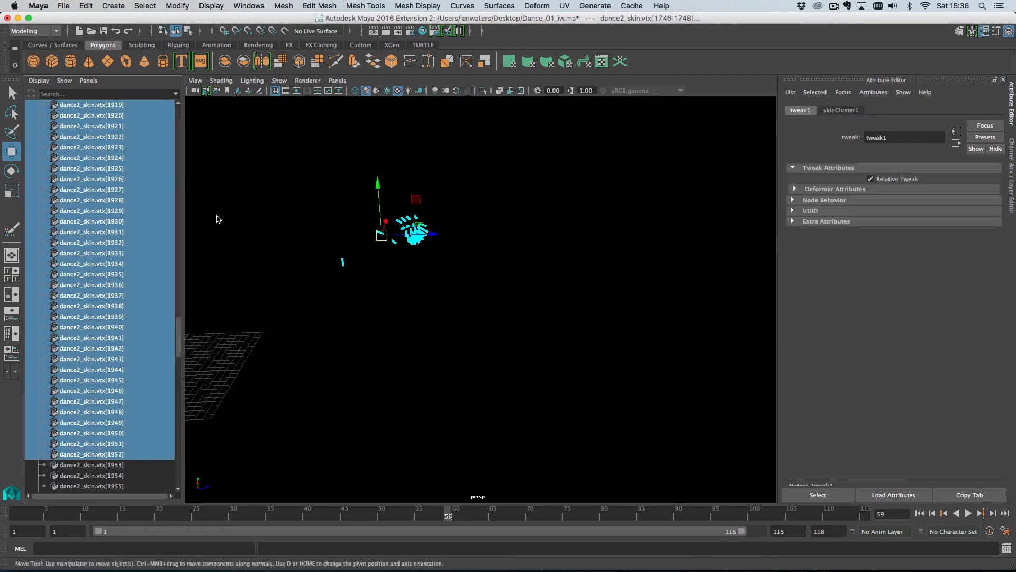
scroll(137, 212, up, 20)
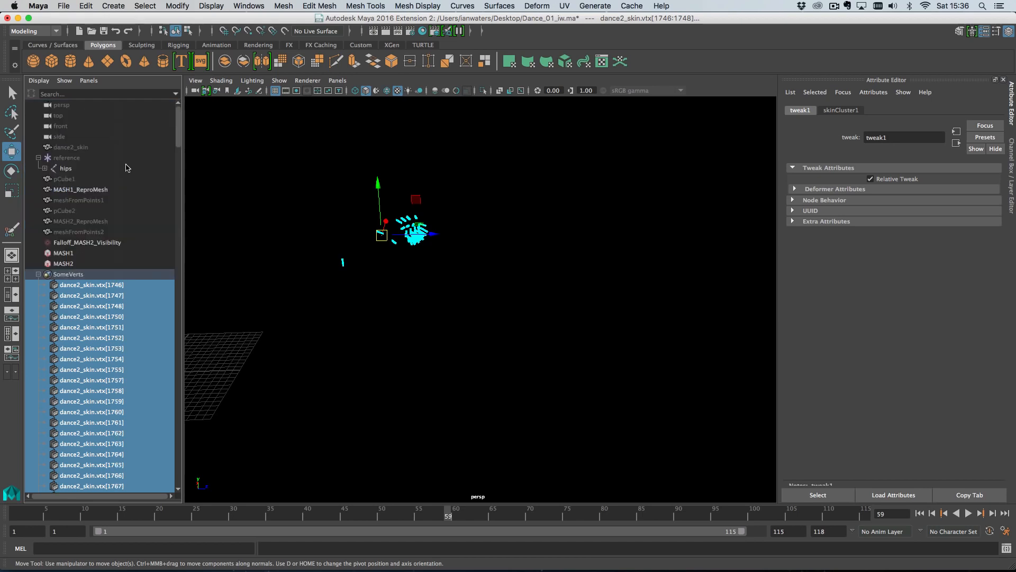
alt+drag(397, 267, 413, 280)
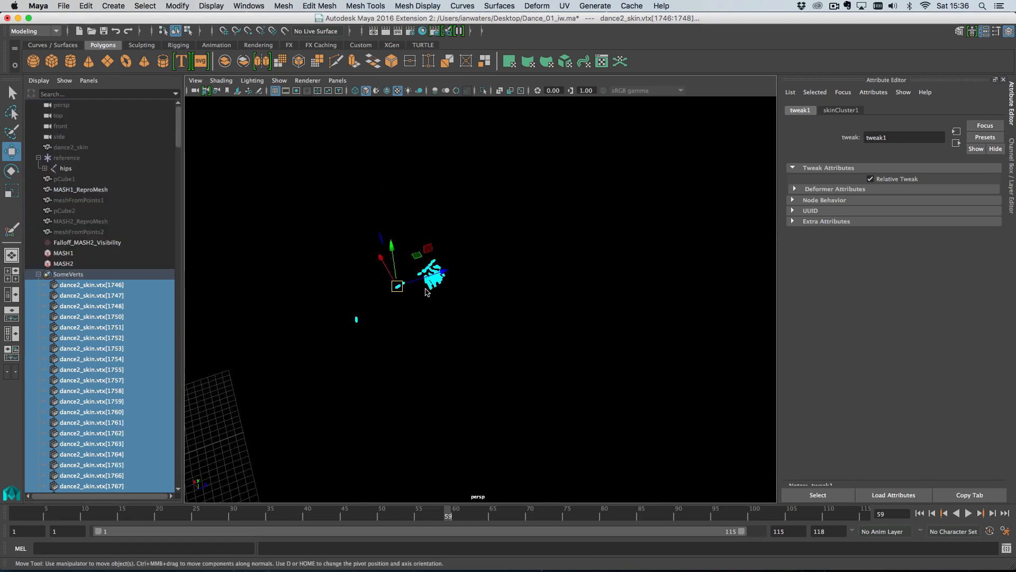
Enable Flood Mesh on MASH1's Distribute node, and briefly review the vertex list of the SomeVerts set.
click(39, 274)
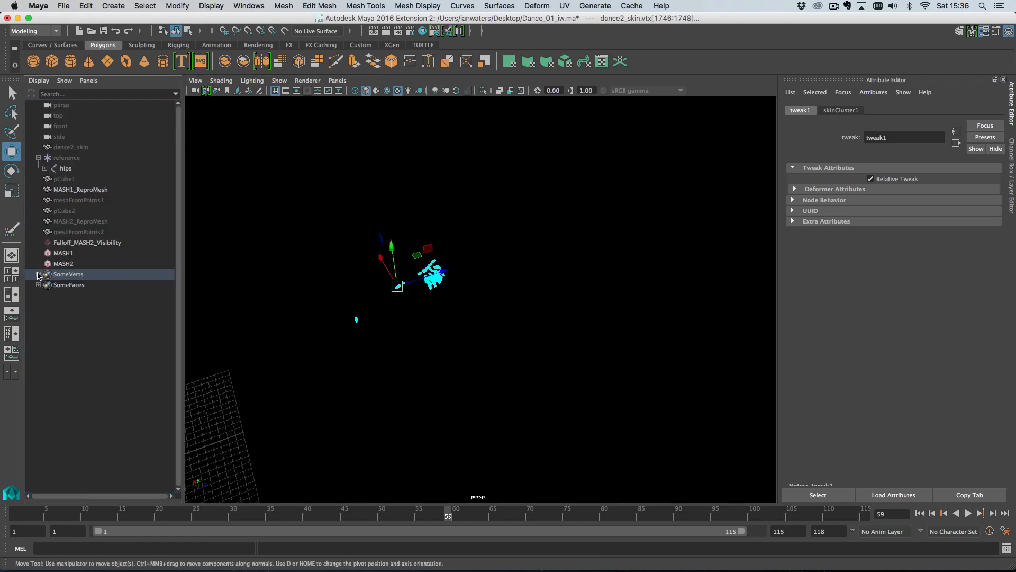
click(84, 254)
click(961, 360)
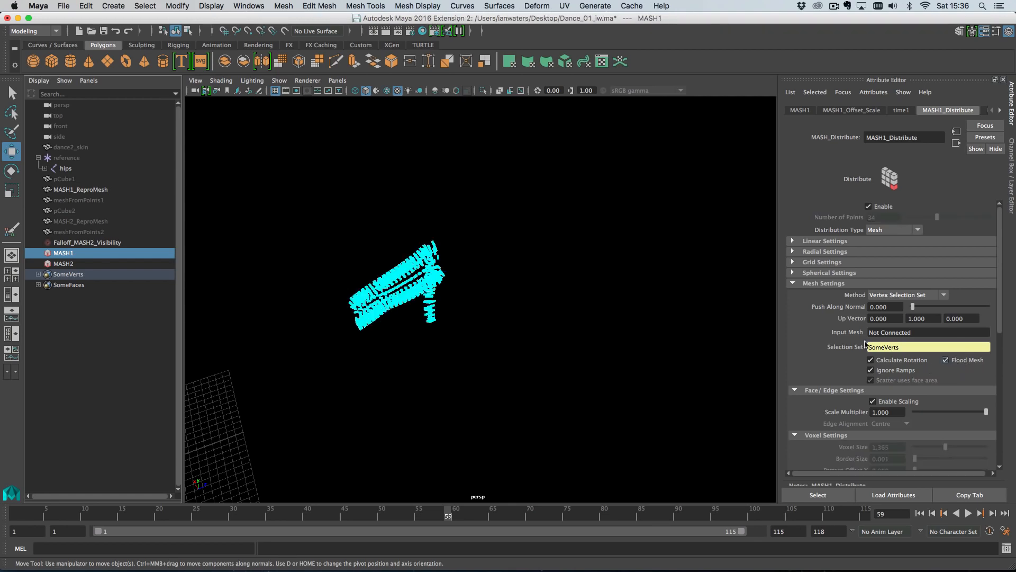
click(39, 275)
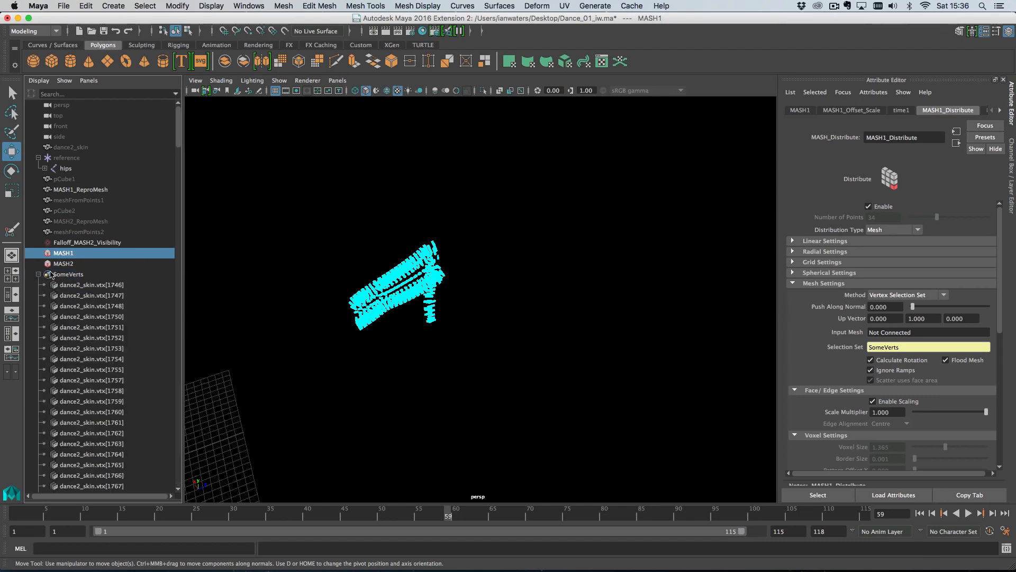
click(40, 274)
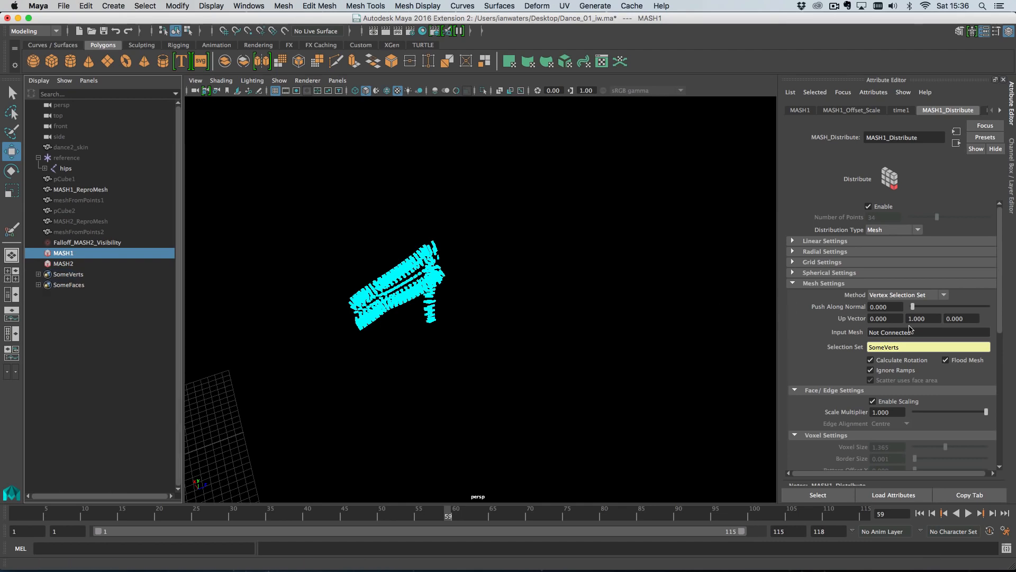
Switch Flood Mesh off and back on to compare the distributions across the SomeVerts vertices.
click(948, 360)
click(953, 361)
alt+drag(698, 230, 633, 224)
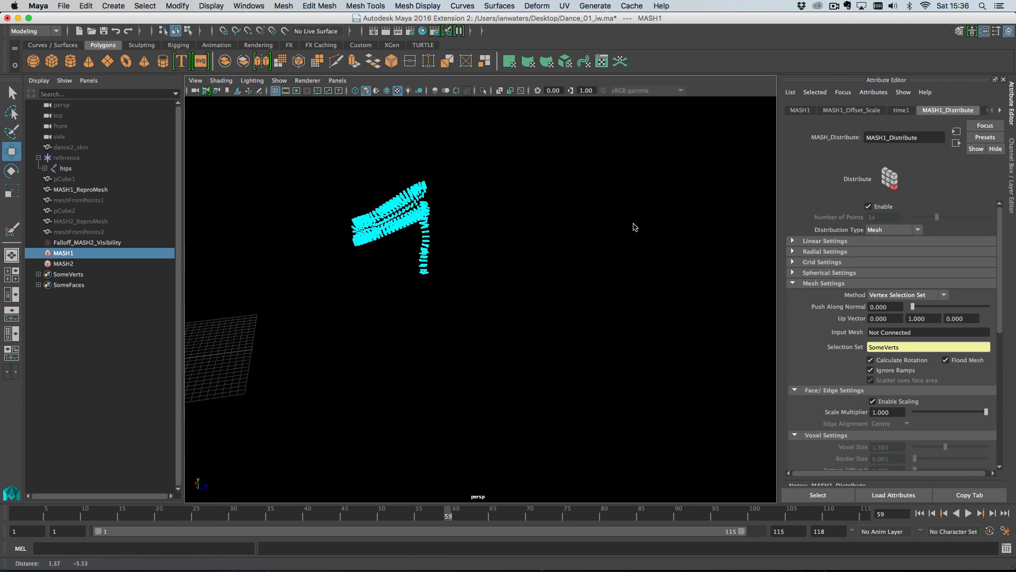
Connect SomeFaces as the selection set of MASH1's Distribute node in place of SomeVerts, and inspect the distribution.
drag(69, 285, 780, 325)
middle_drag(779, 325, 914, 350)
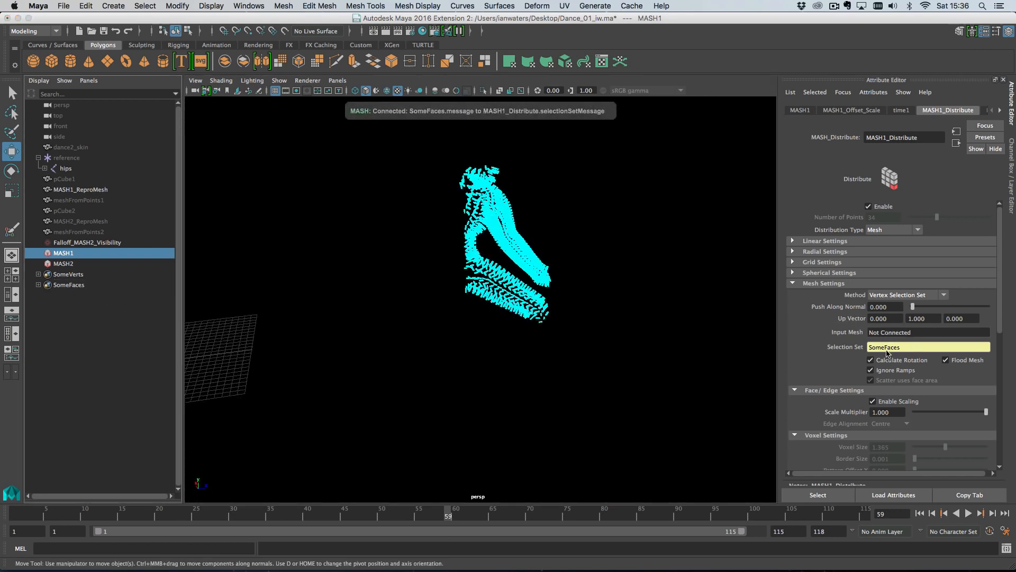
alt+drag(622, 332, 555, 322)
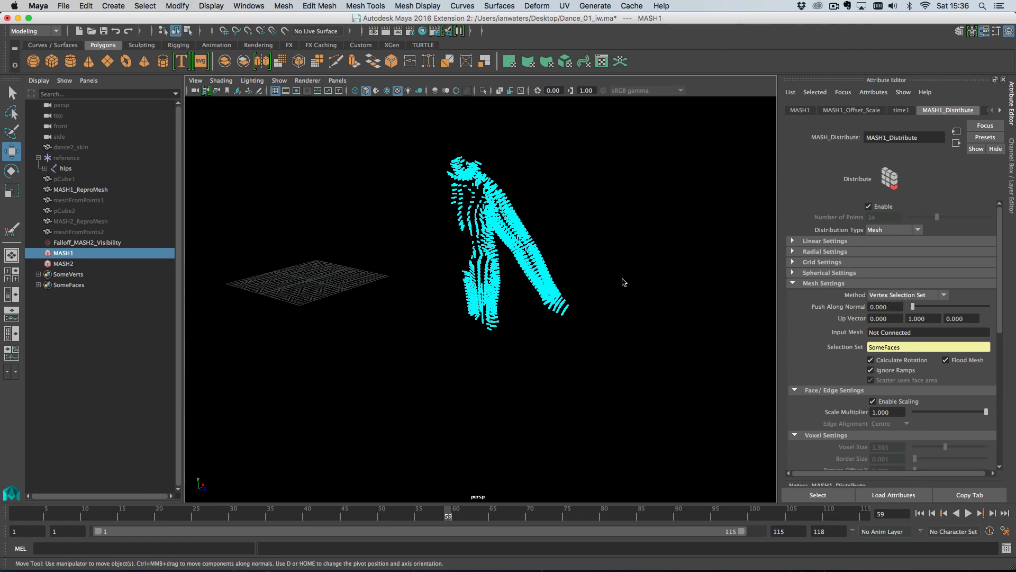
Raise MASH1's number of points to 100 with Flood Mesh temporarily disabled, and re-enable Flood Mesh.
click(945, 360)
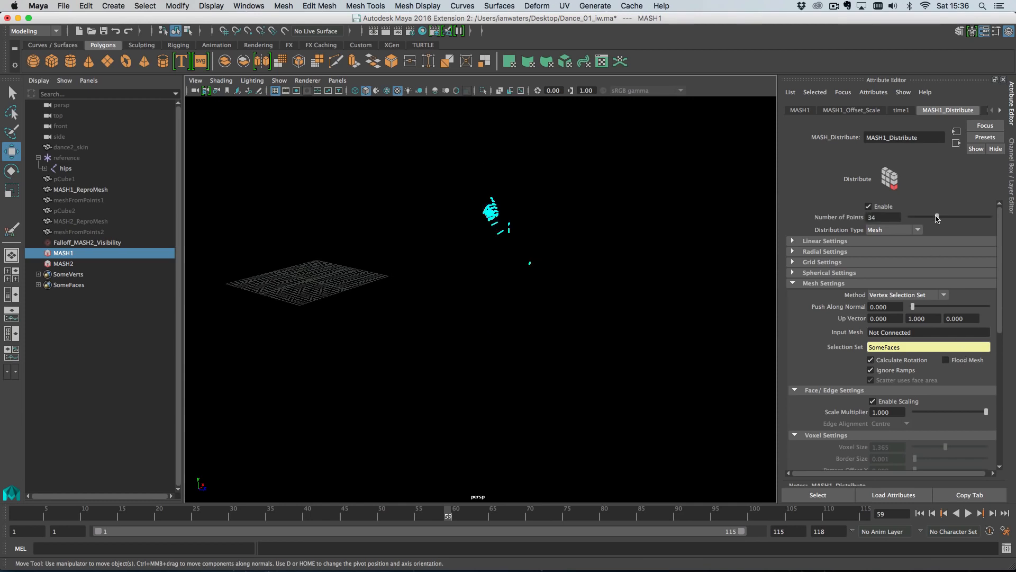
drag(936, 219, 1012, 220)
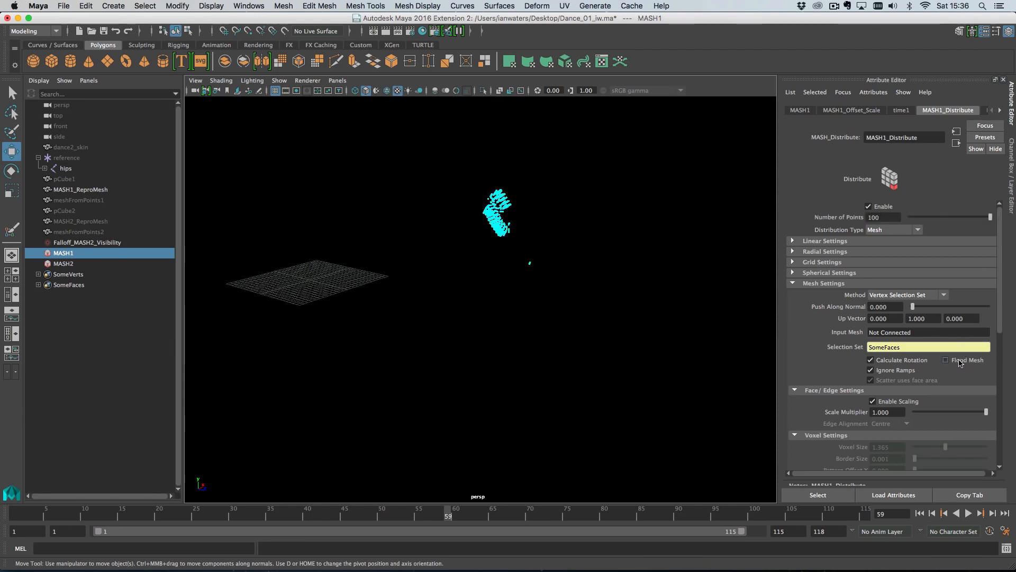
click(959, 361)
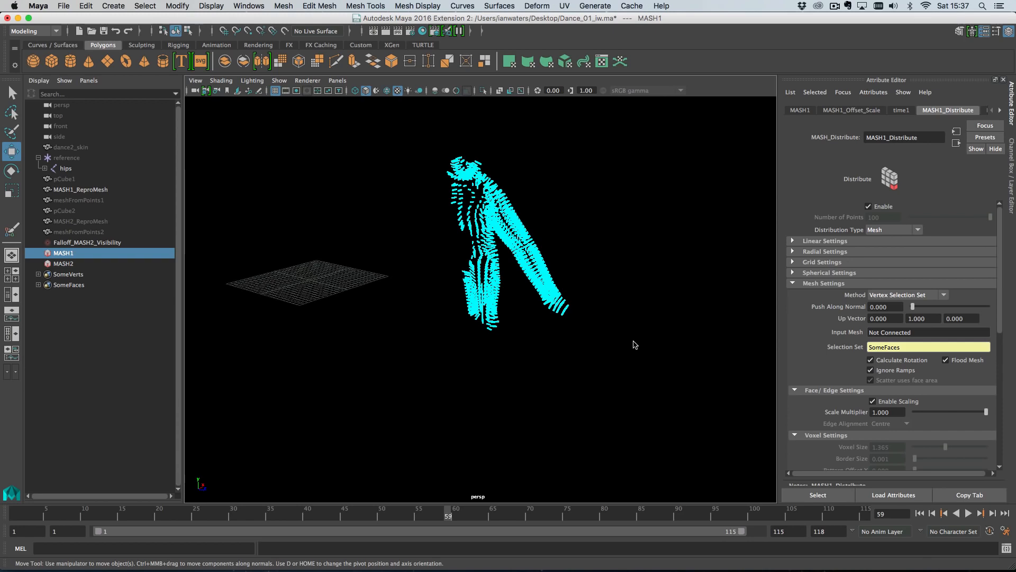
click(834, 6)
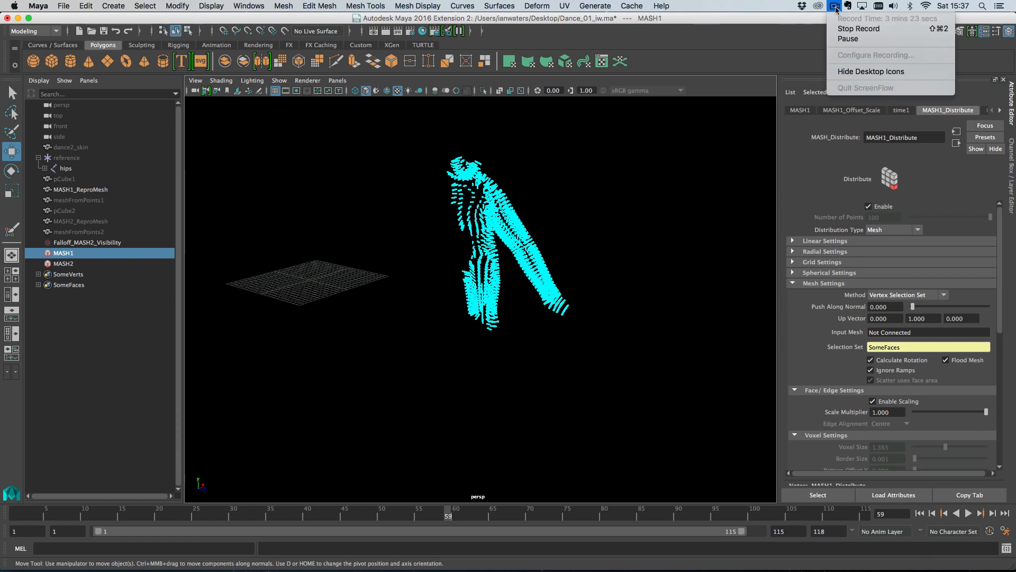